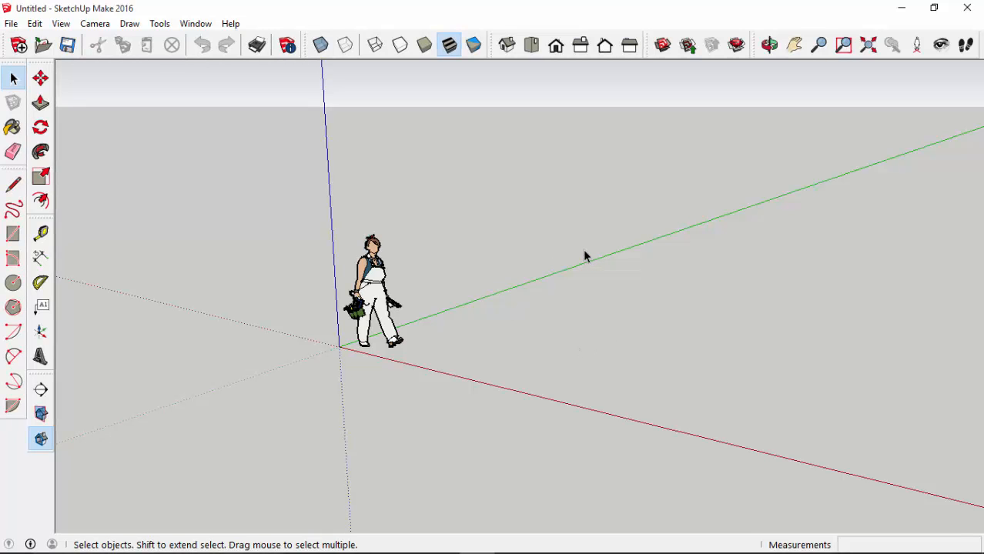
Step: Erase the default human figure standing at the origin
left_click(384, 281)
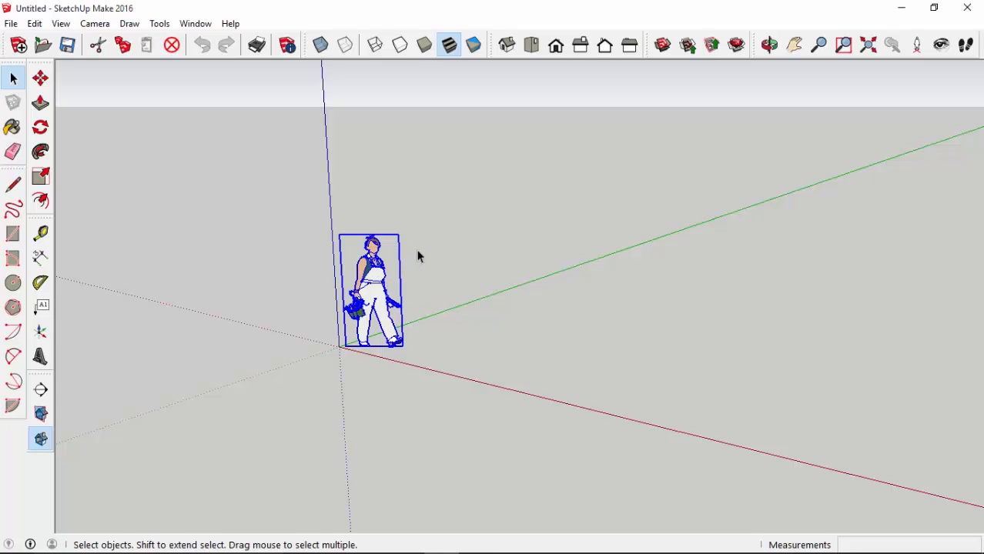
middle_click_drag(429, 213, 377, 321)
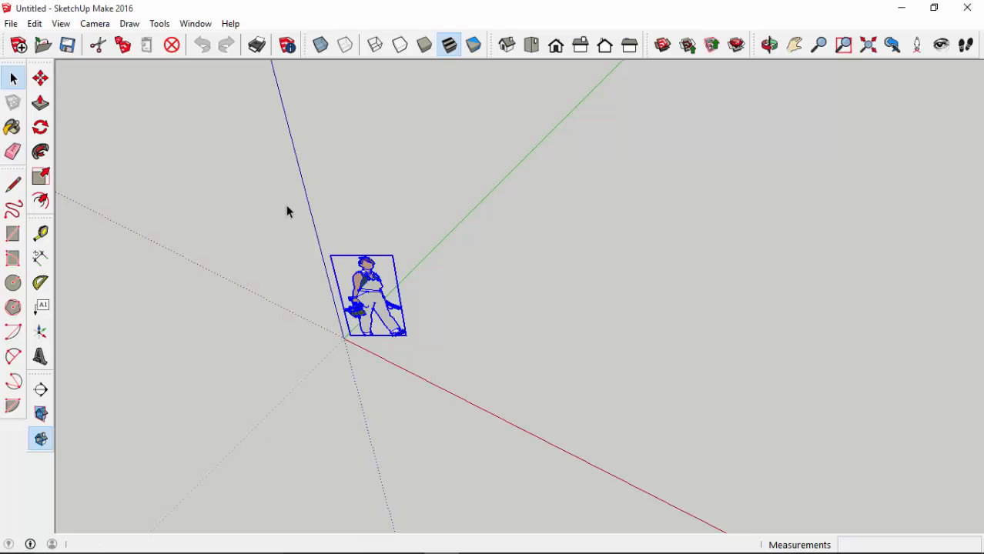
key("e")
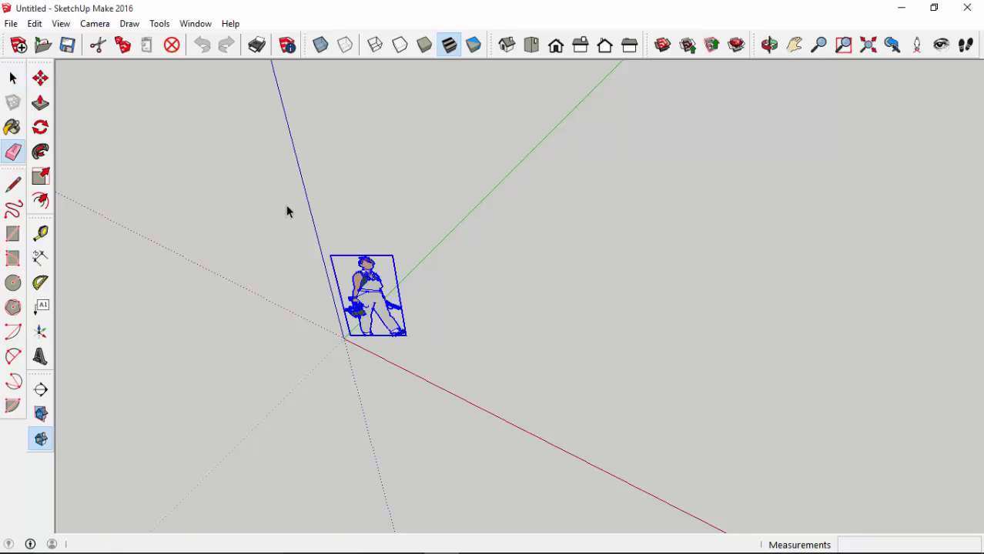
left_click(394, 266)
middle_click_drag(354, 287, 288, 367)
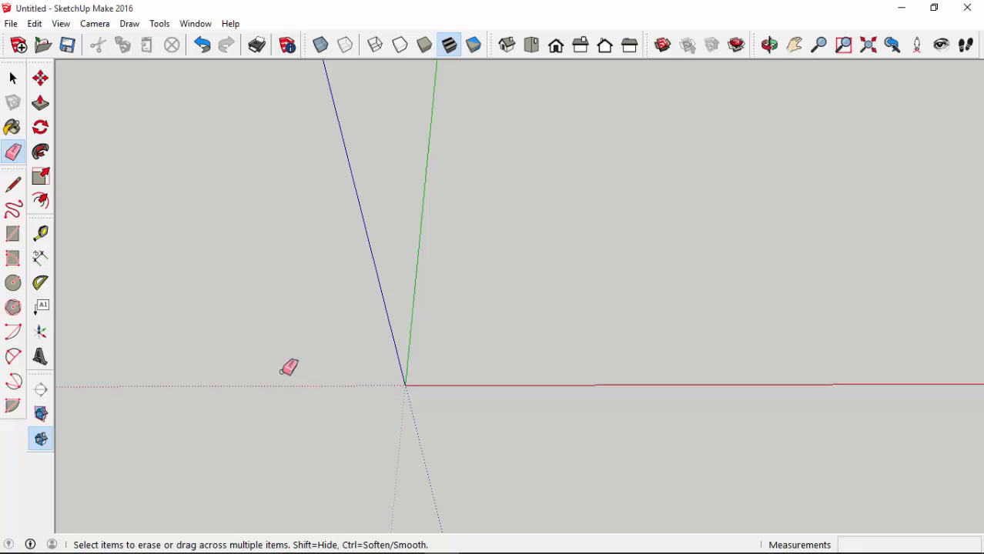
Step: Draw a large ground rectangle around the origin, about 173' 9" by 123' 6"
left_click(41, 176)
scroll(304, 389, "down", 1)
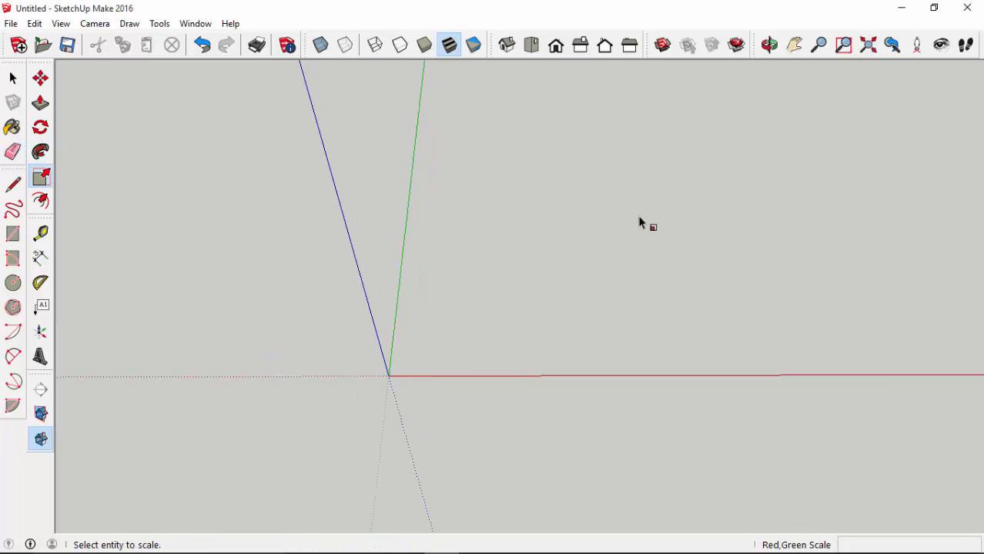
key("r")
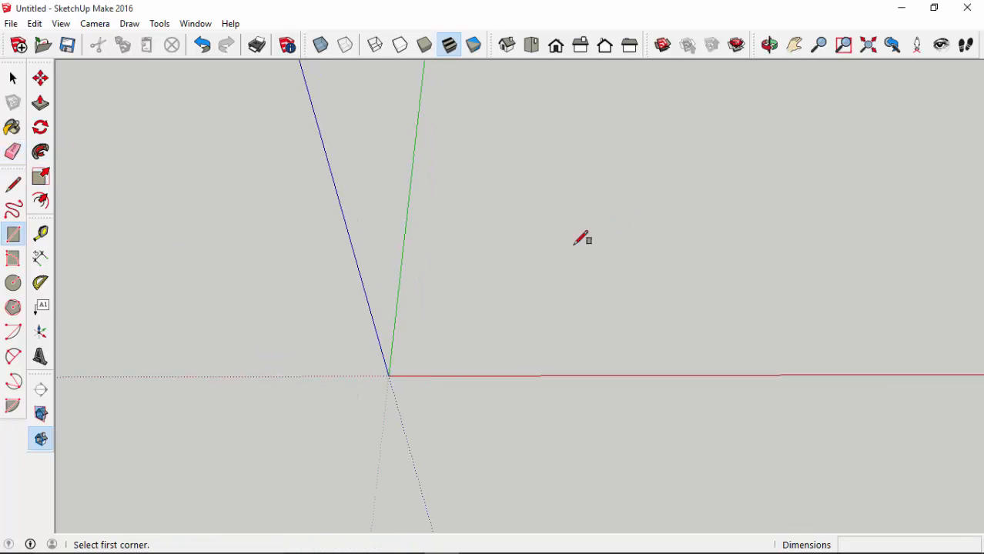
left_click(325, 424)
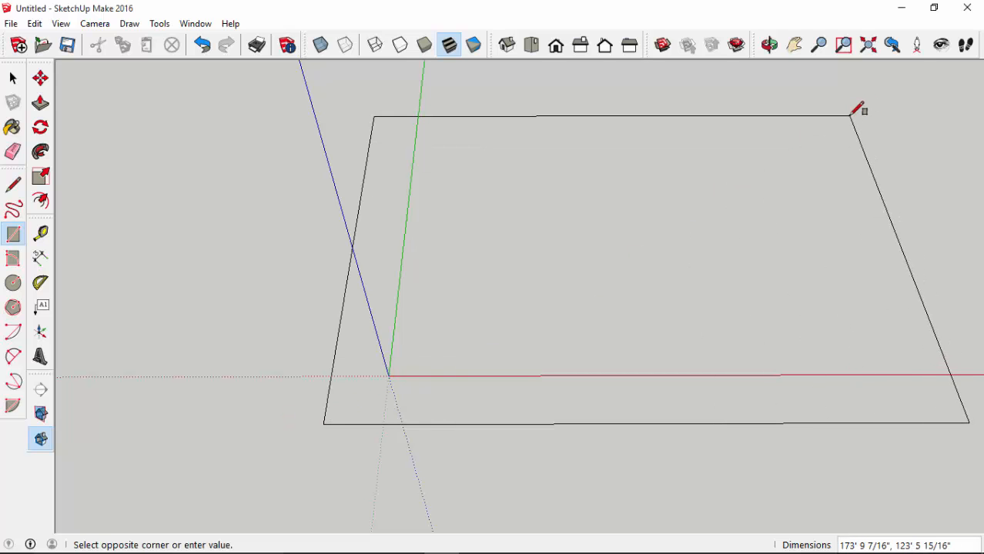
left_click(852, 115)
key("space")
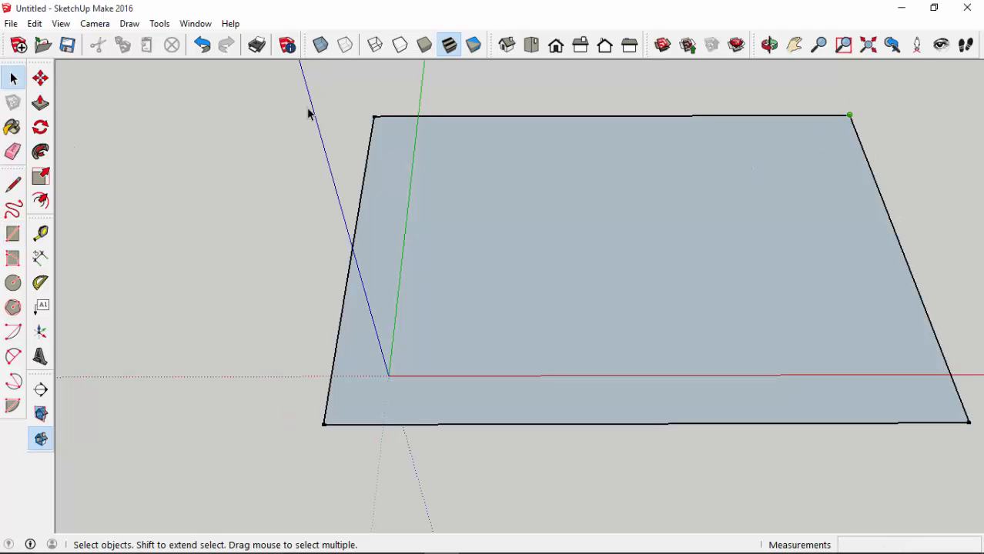
Step: Make the ground rectangle's face and its edges into a group
left_click(518, 194)
double_click(519, 193)
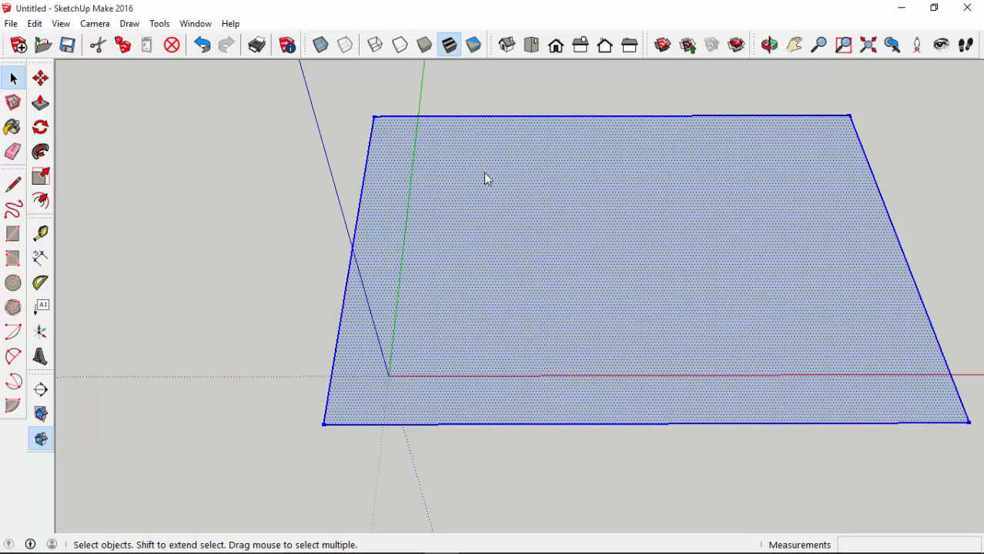
right_click(484, 174)
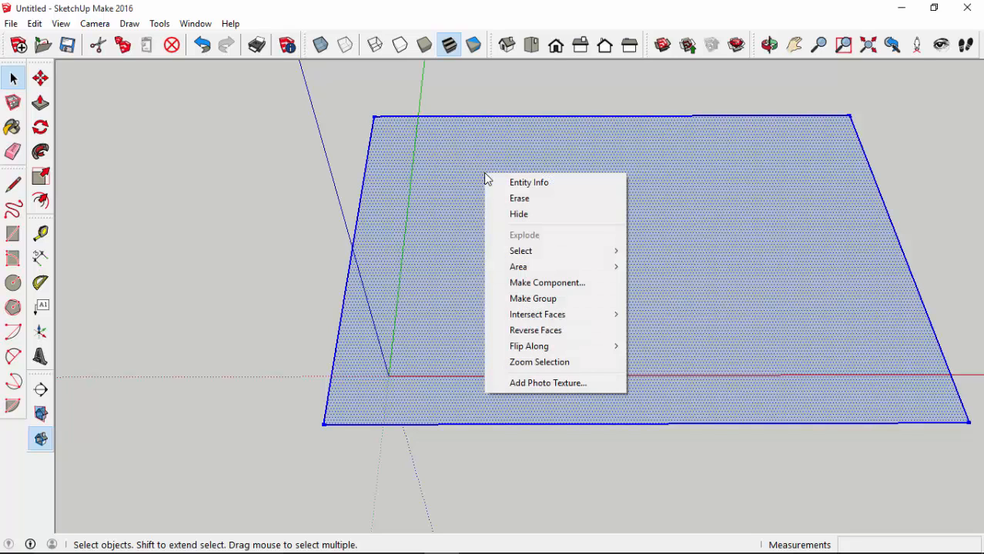
left_click(556, 304)
Step: Draw a 30' by 24'4" rectangle on the ground plane, starting at the origin
middle_click_drag(554, 297, 483, 195)
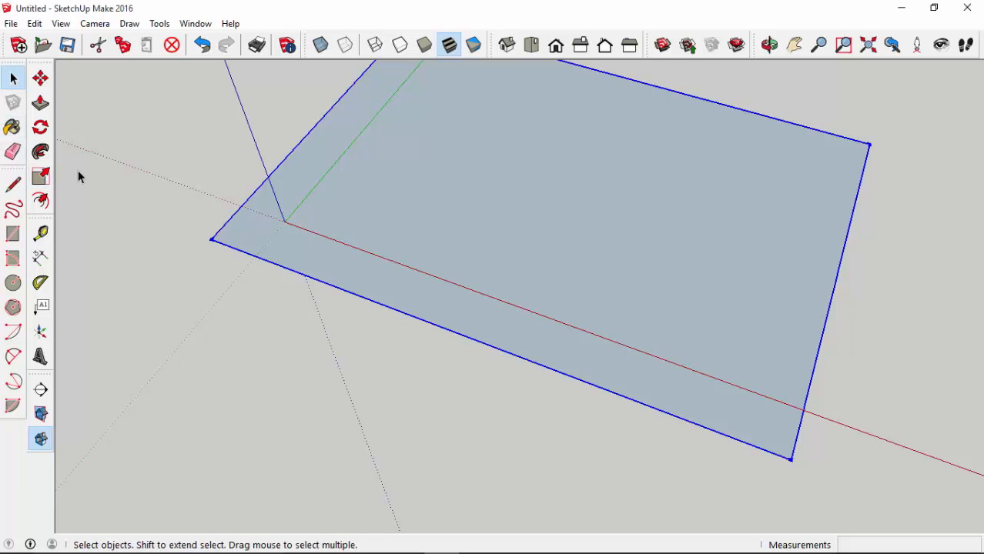
key("r")
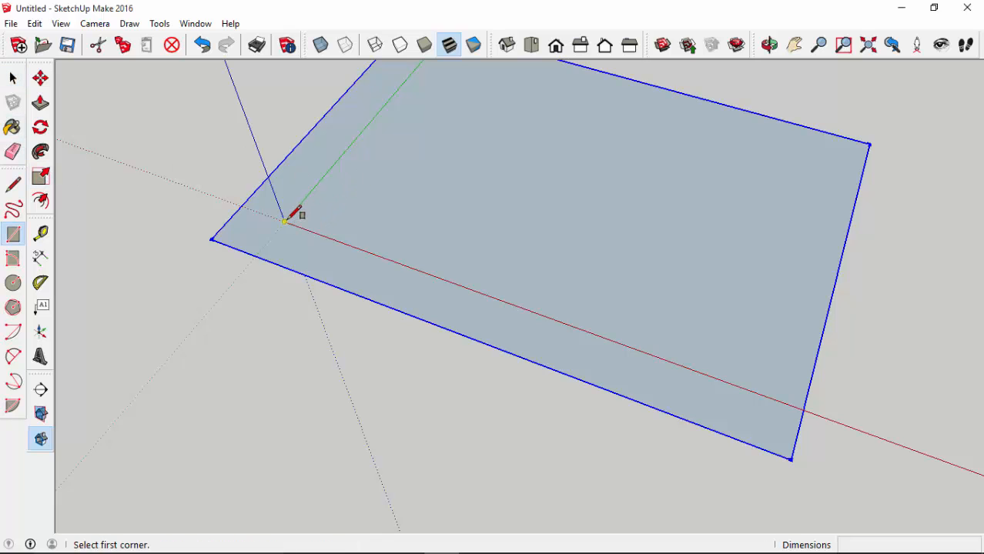
left_click(285, 222)
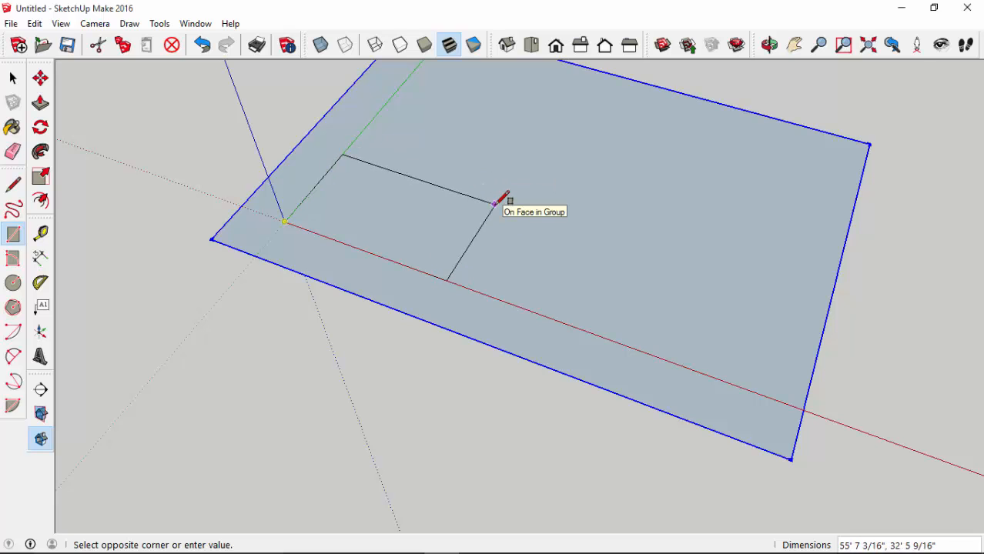
type("30")
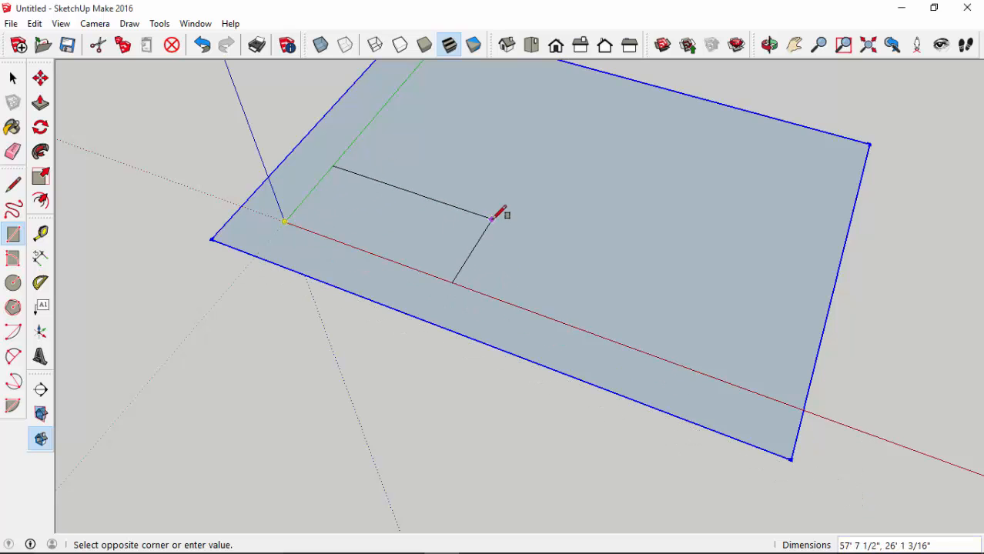
type("30',")
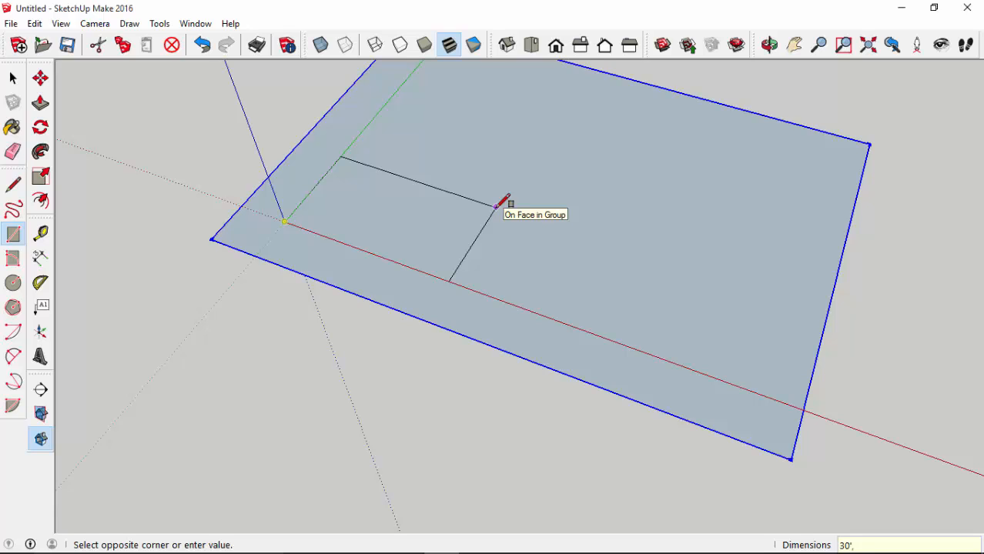
type("24'4")
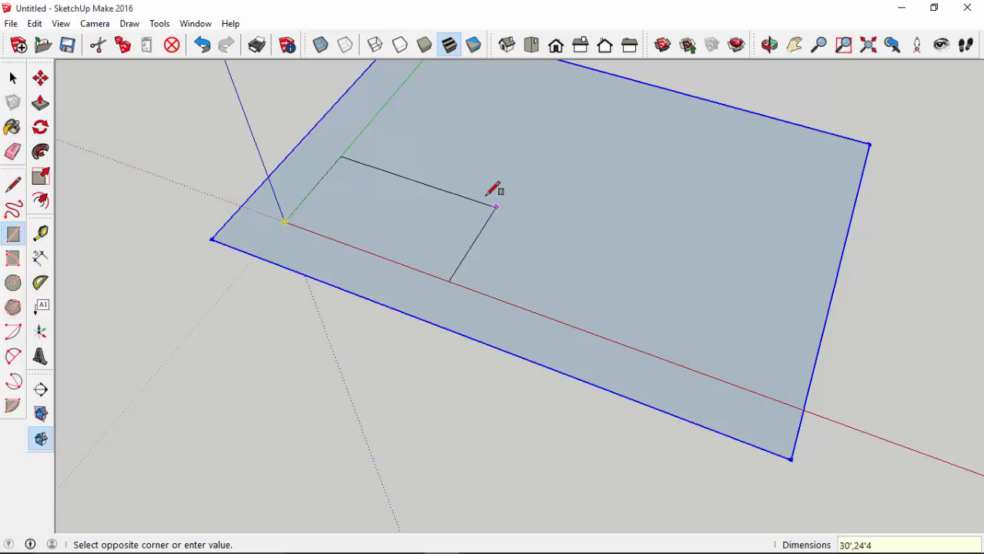
key("Return")
Step: Push/Pull the 30' by 24'4" rectangle upward 8" to form a floor slab
scroll(296, 262, "up", 3)
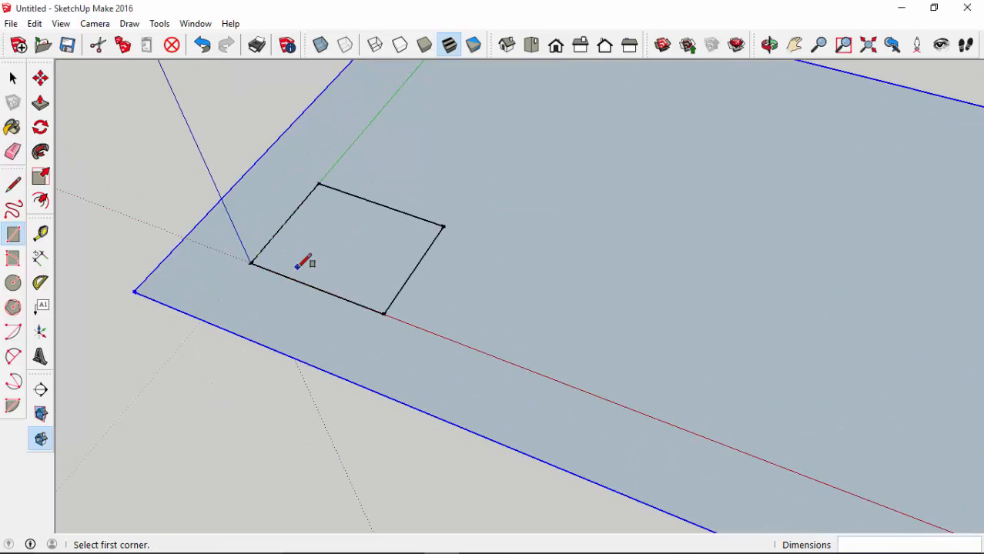
scroll(339, 249, "up", 3)
mouse_move(337, 261)
middle_mouse_down("shift")
mouse_move(369, 275)
mouse_move(486, 269)
mouse_move(268, 164)
middle_mouse_up("shift")
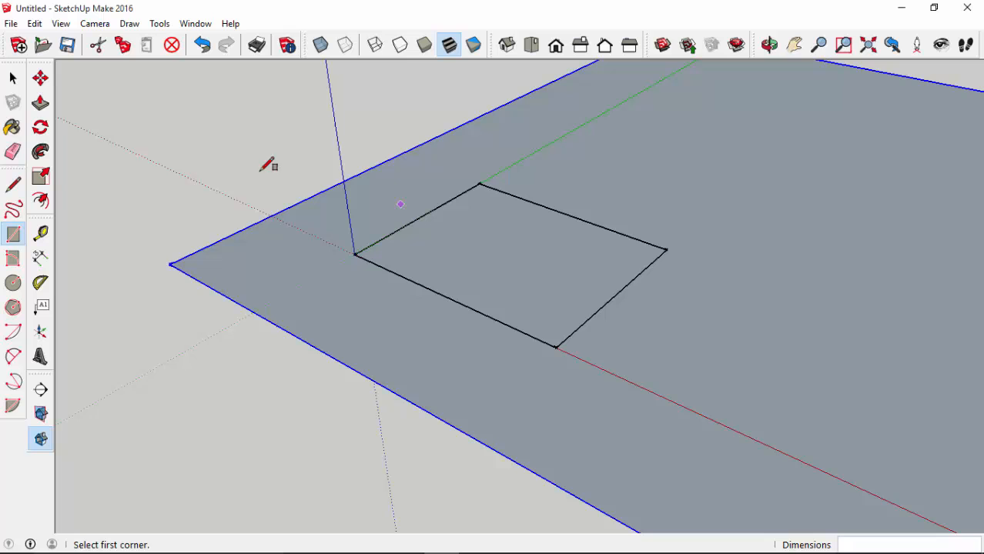
left_click(41, 103)
scroll(547, 270, "up", 5)
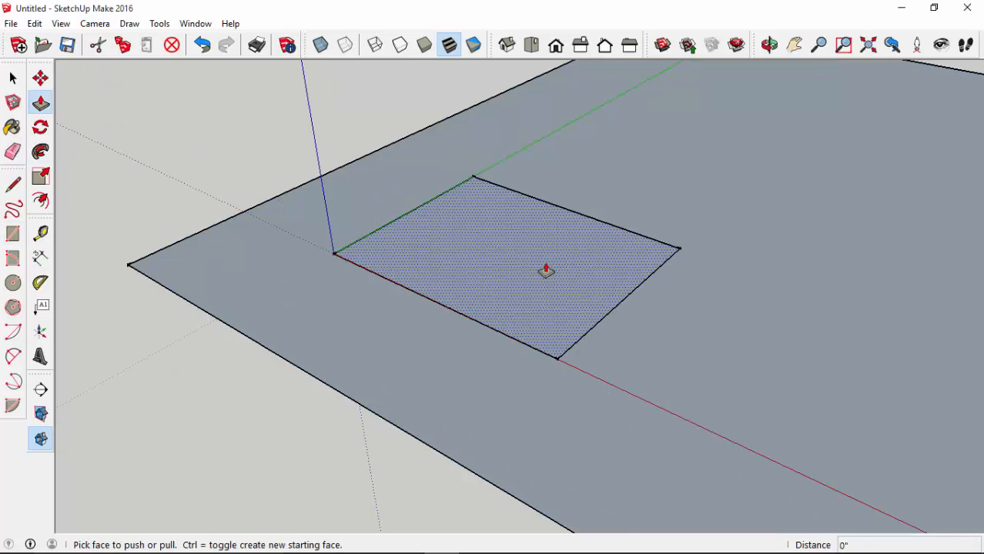
middle_click_drag(543, 288, 570, 300)
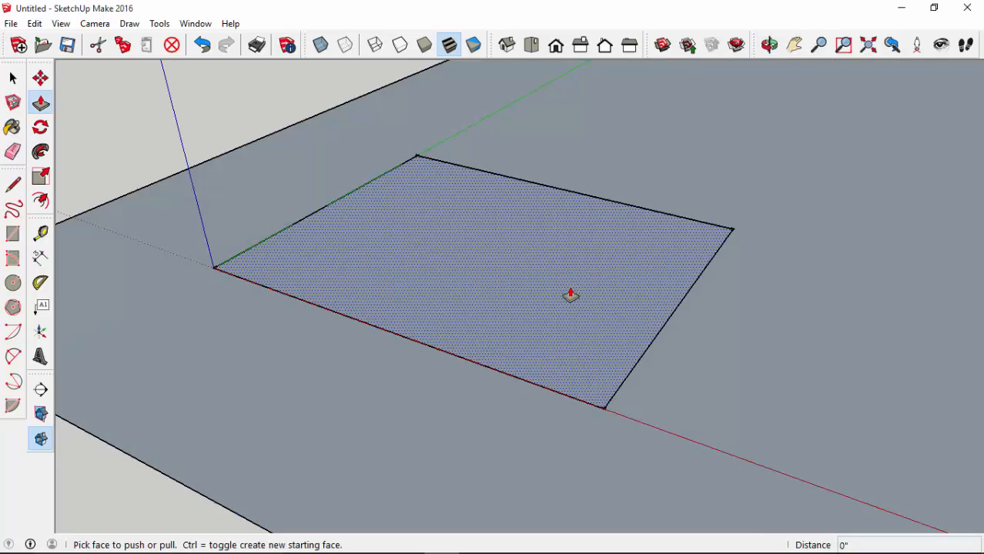
left_click_drag(570, 295, 556, 238)
key("ctrl+z")
left_click_drag(563, 272, 556, 226)
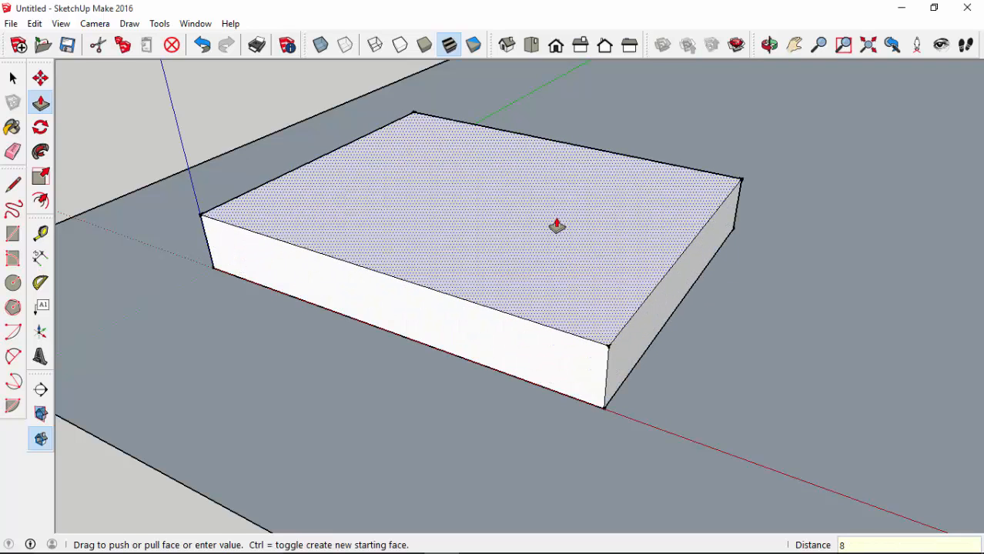
key("Return")
middle_click_drag(428, 223, 311, 322)
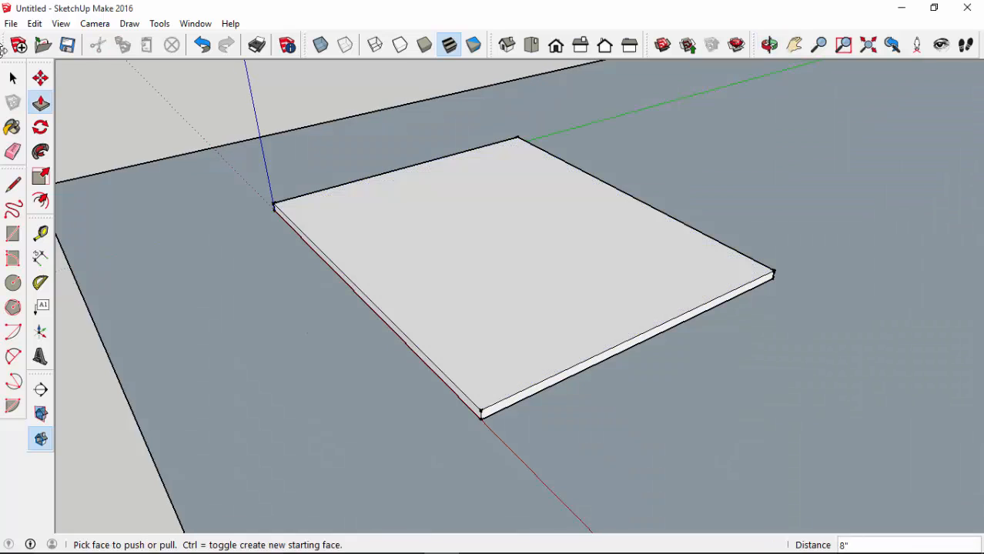
left_click(41, 176)
scroll(385, 281, "up", 1)
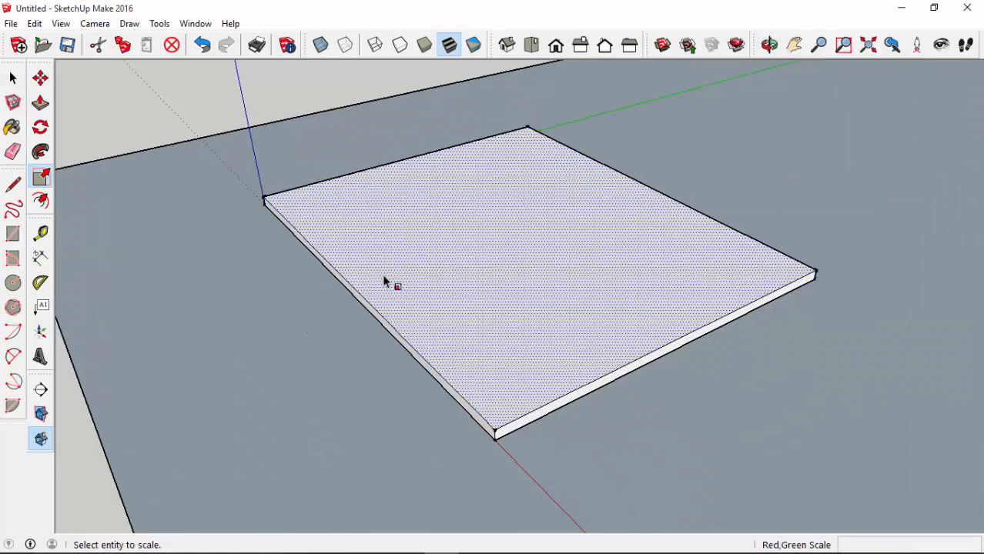
scroll(385, 281, "up", 2)
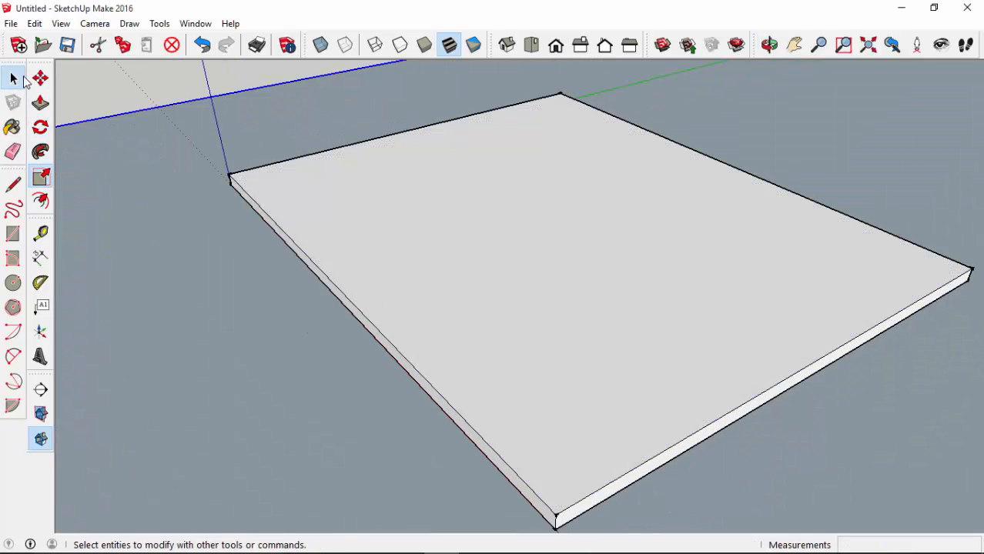
left_click(24, 79)
left_click(286, 195)
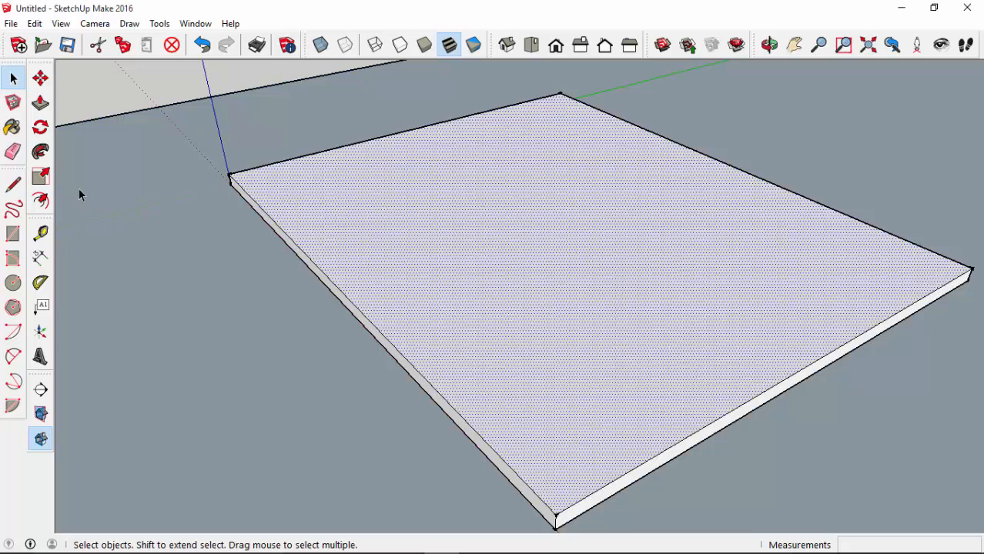
left_click(41, 178)
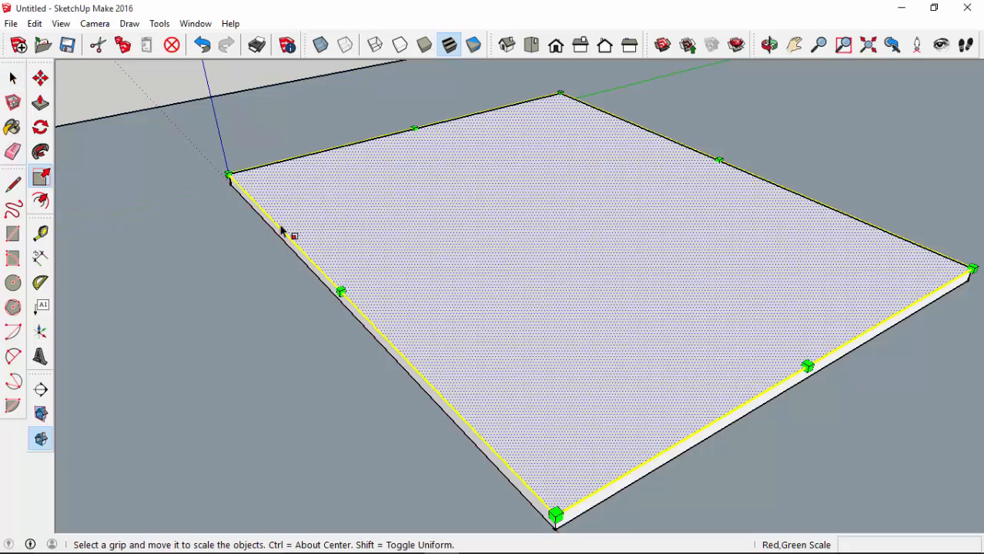
left_click(13, 79)
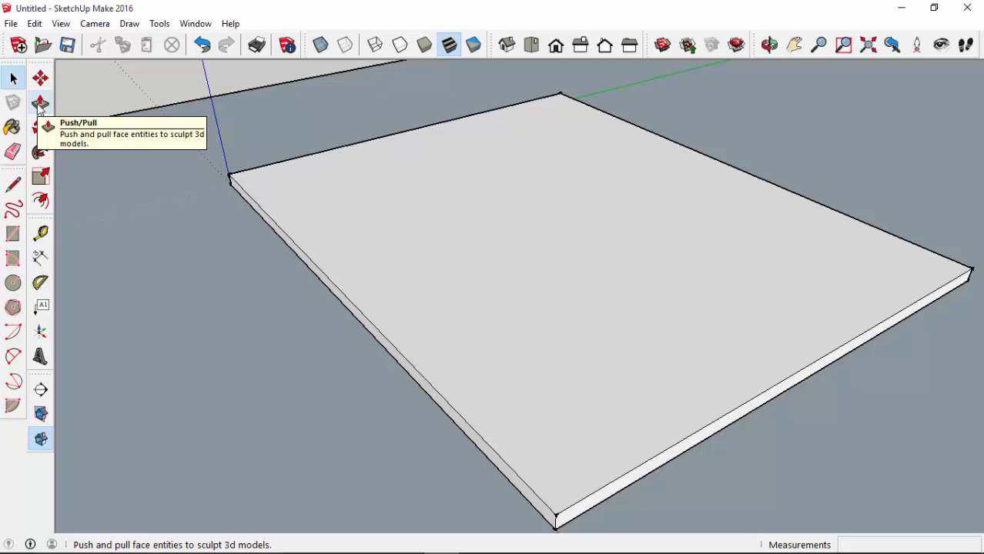
left_click(42, 179)
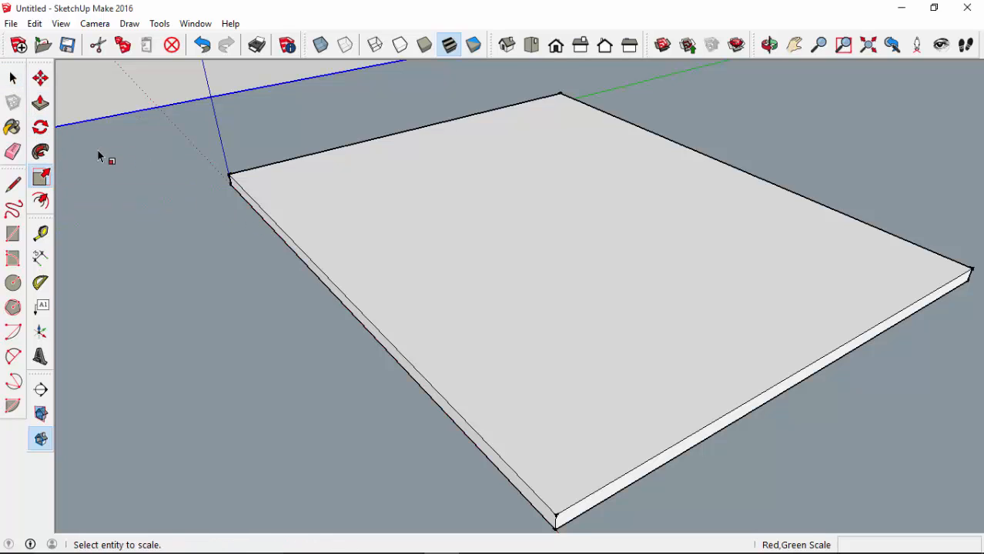
Step: Offset the outline of the slab's top face outward by 2"
key("f")
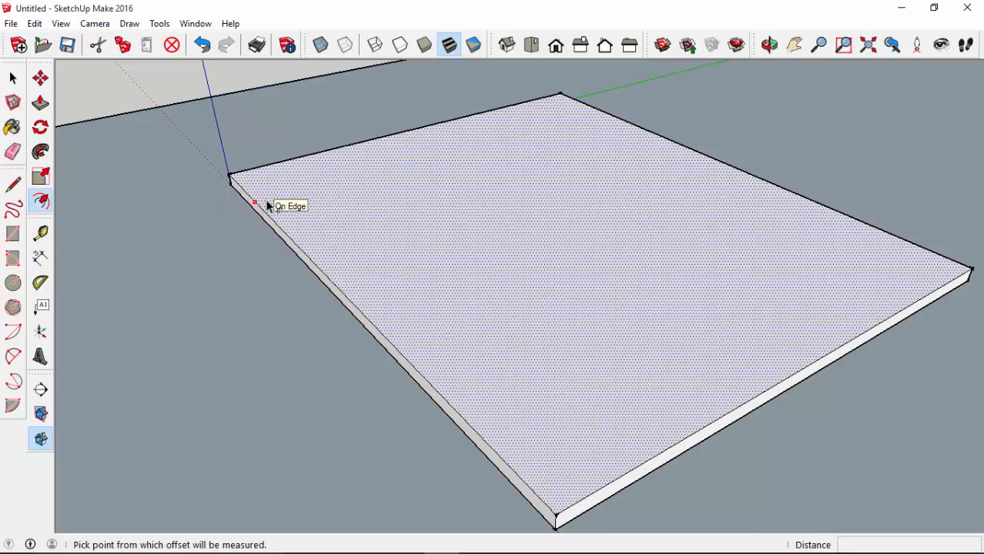
left_click(255, 202)
key("Escape")
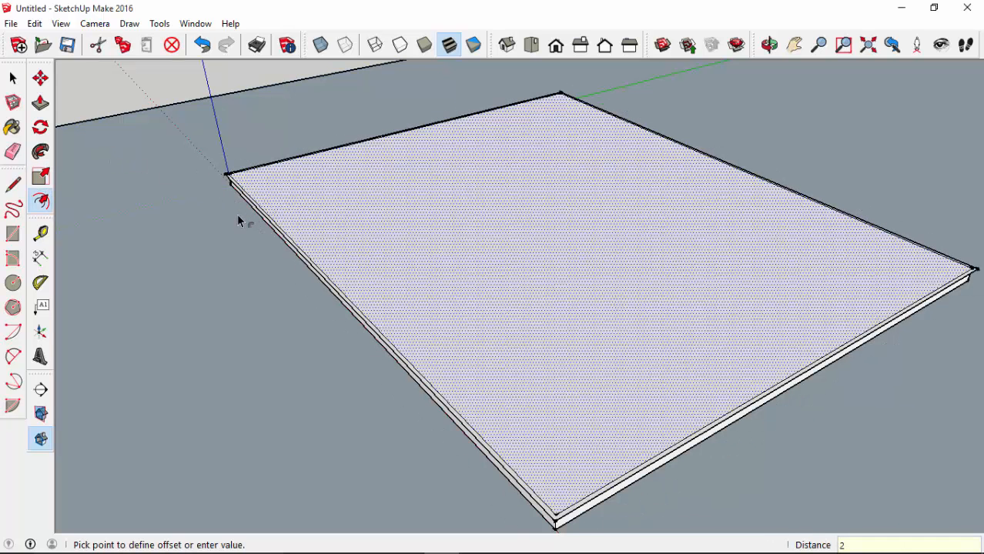
Step: Push/Pull the 2" border strip around the slab's top face upward 9' to form the walls
key("p")
scroll(521, 518, "up", 5)
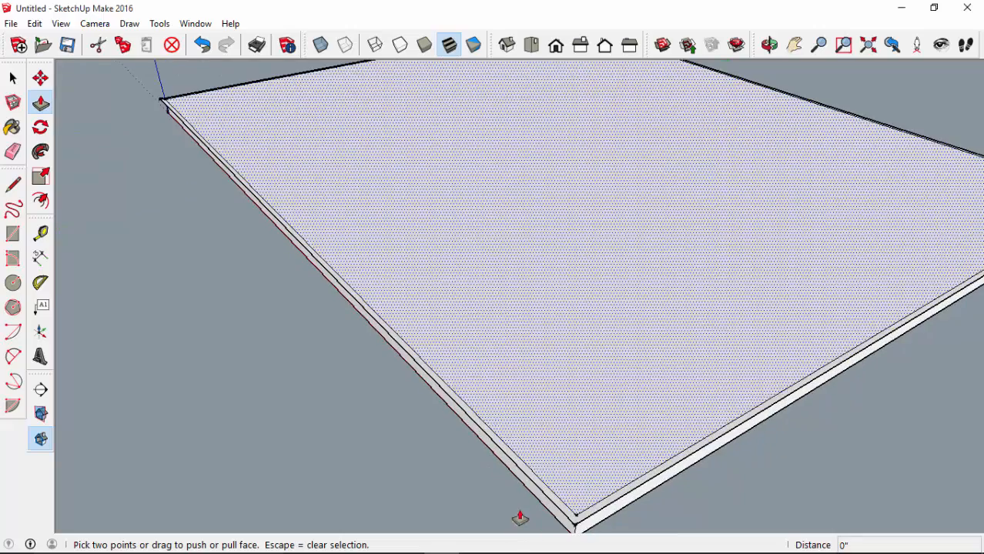
middle_click_drag(533, 472, 519, 341)
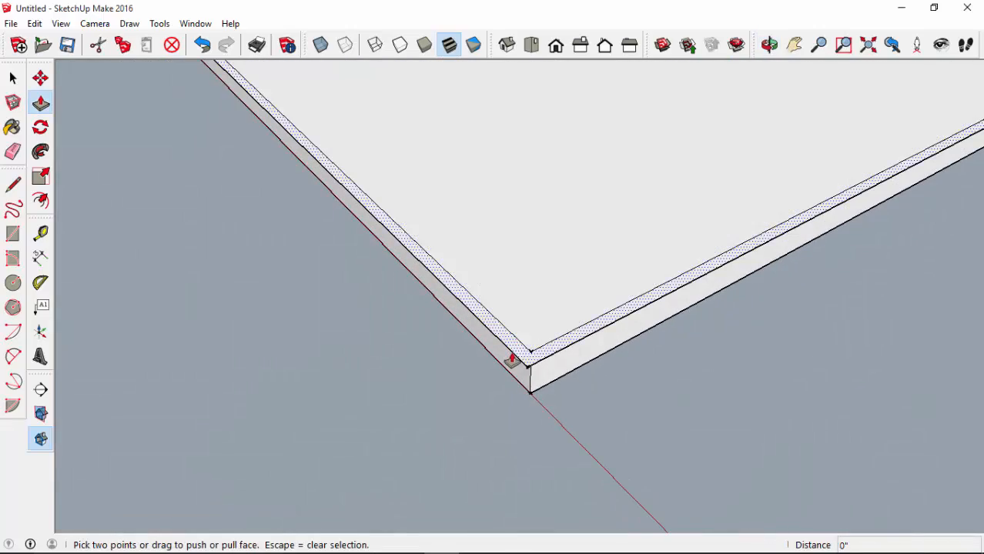
left_click(518, 358)
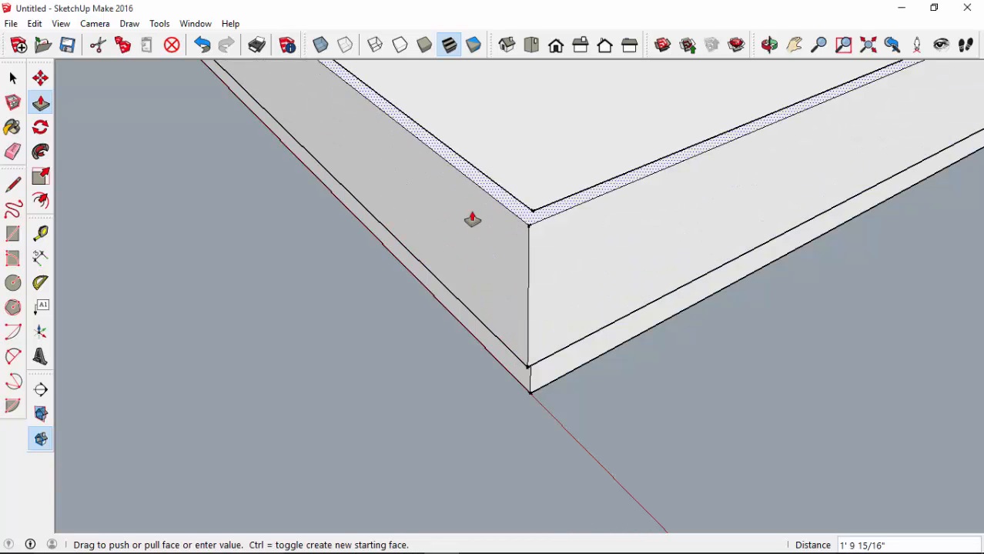
scroll(476, 301, "down", 4)
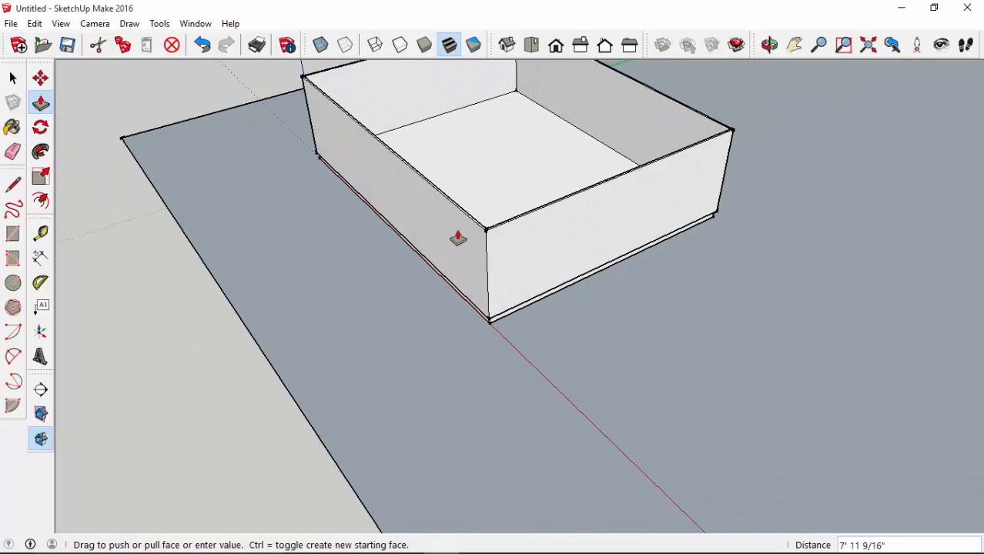
scroll(458, 237, "up", 4)
middle_click_drag(455, 214, 482, 292)
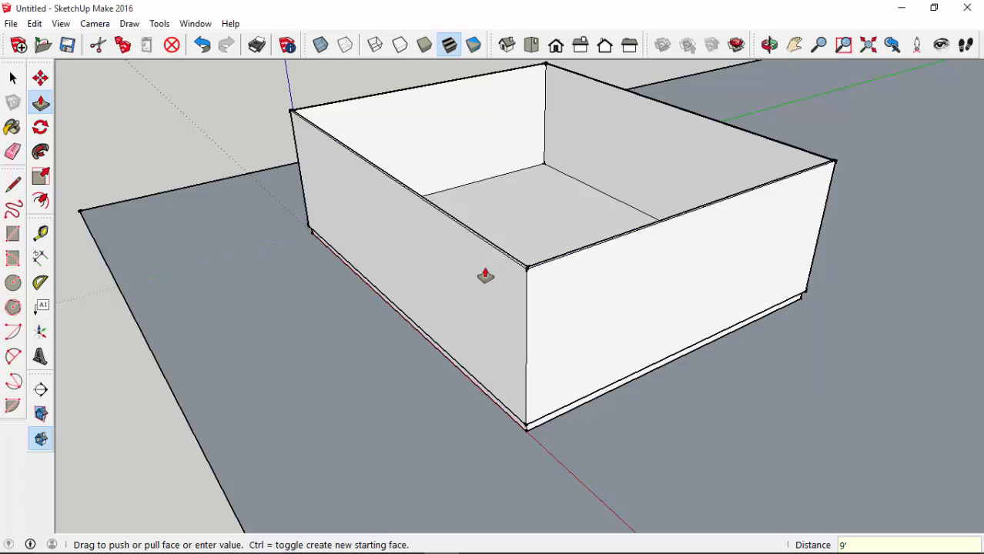
key("Return")
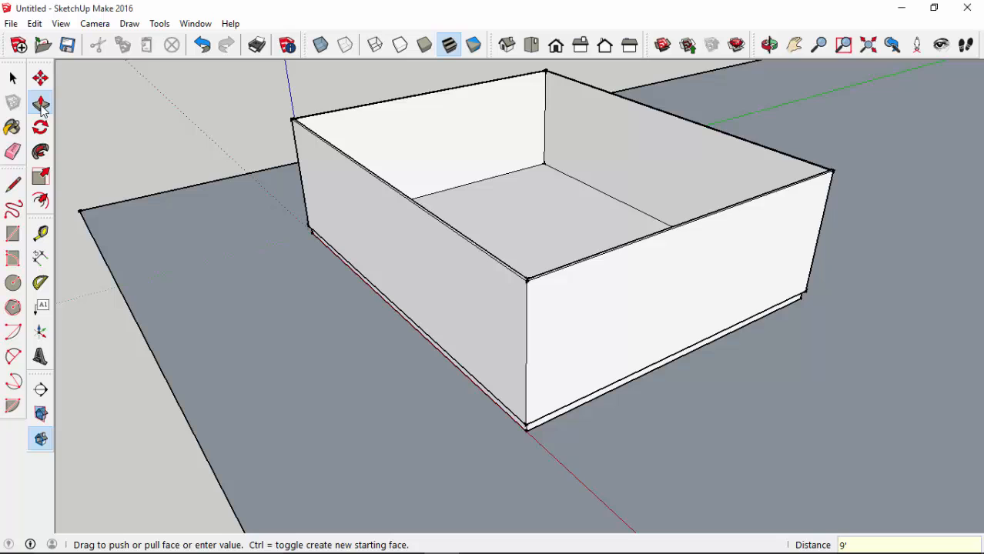
Step: Trace the inner top edge of one short wall with a line from corner to corner, closing the open top with a face
left_click(12, 185)
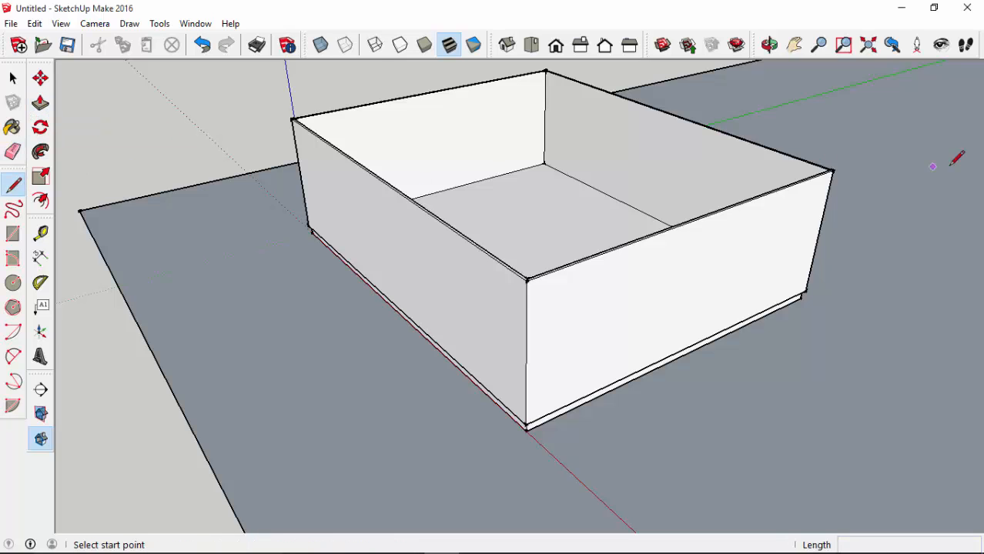
scroll(462, 263, "up", 3)
mouse_move(462, 263)
middle_mouse_down()
mouse_move(616, 308)
mouse_move(627, 287)
middle_mouse_up()
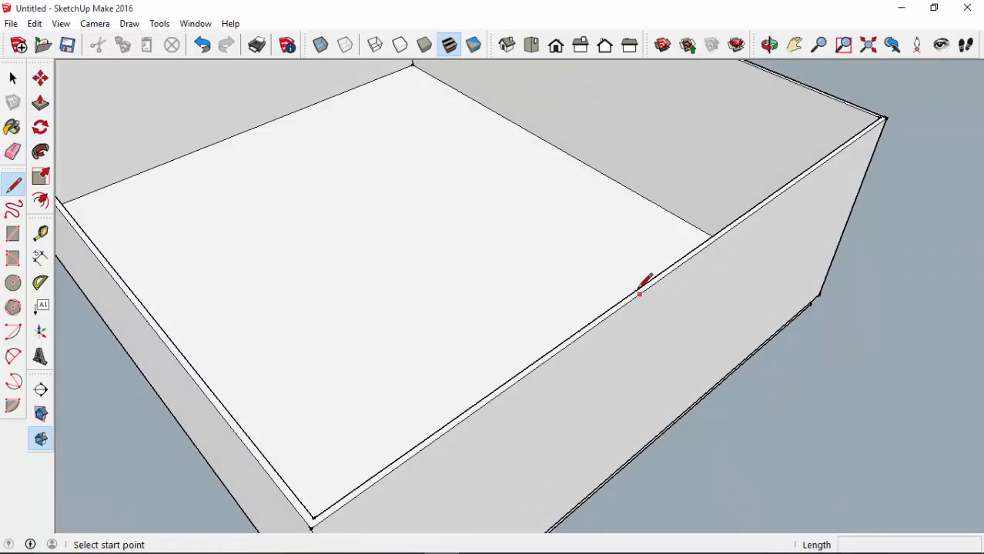
left_click(312, 518)
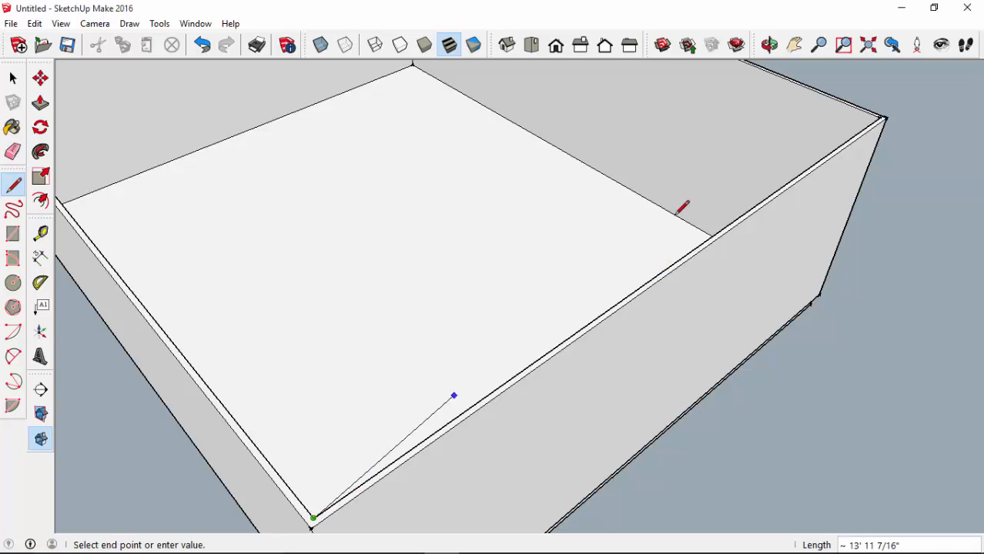
left_click(885, 119)
scroll(720, 178, "down", 2)
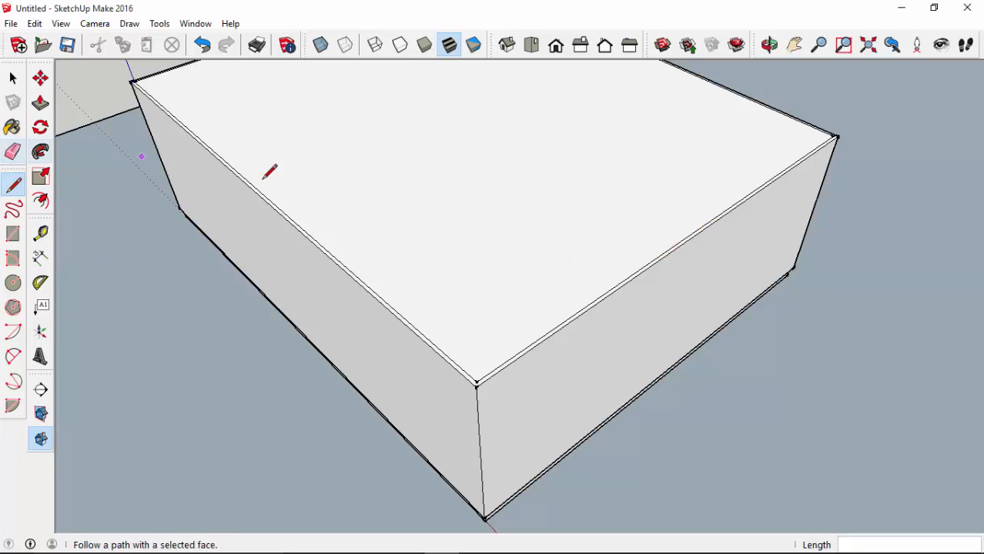
Step: Offset the outer outline of the wall tops outward by 12" to create the roof overhang
key("f")
scroll(556, 329, "up", 2)
scroll(557, 331, "up", 3)
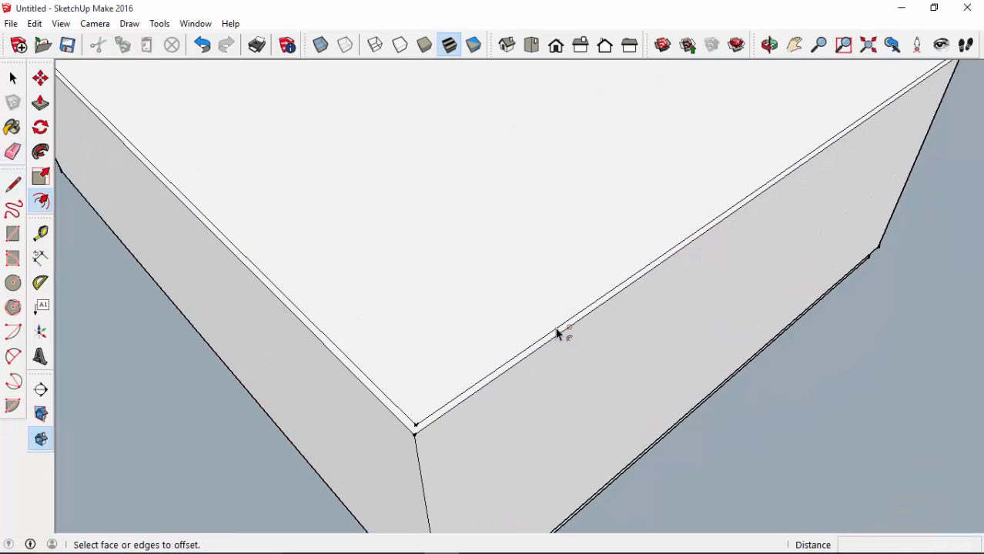
left_click(563, 331)
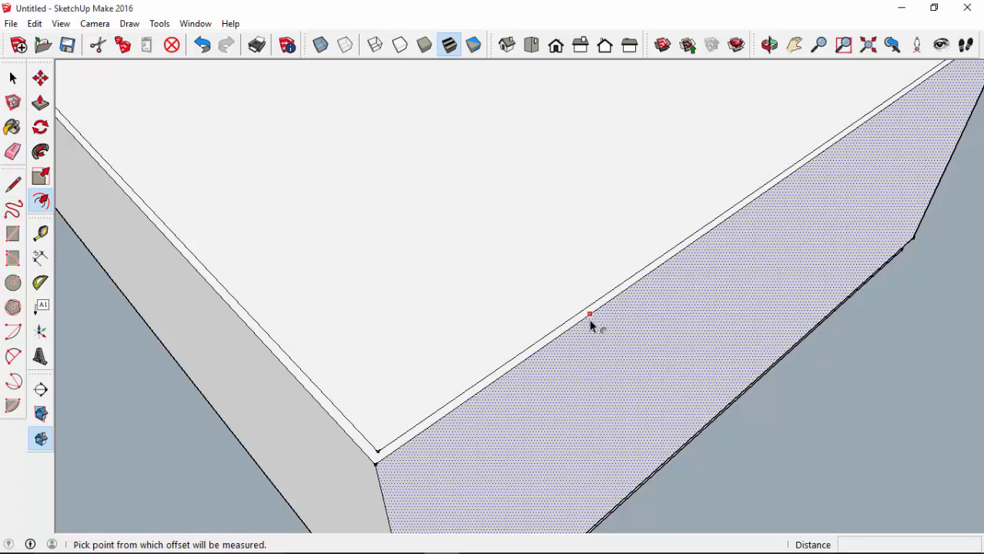
left_click(587, 318)
left_click(587, 317)
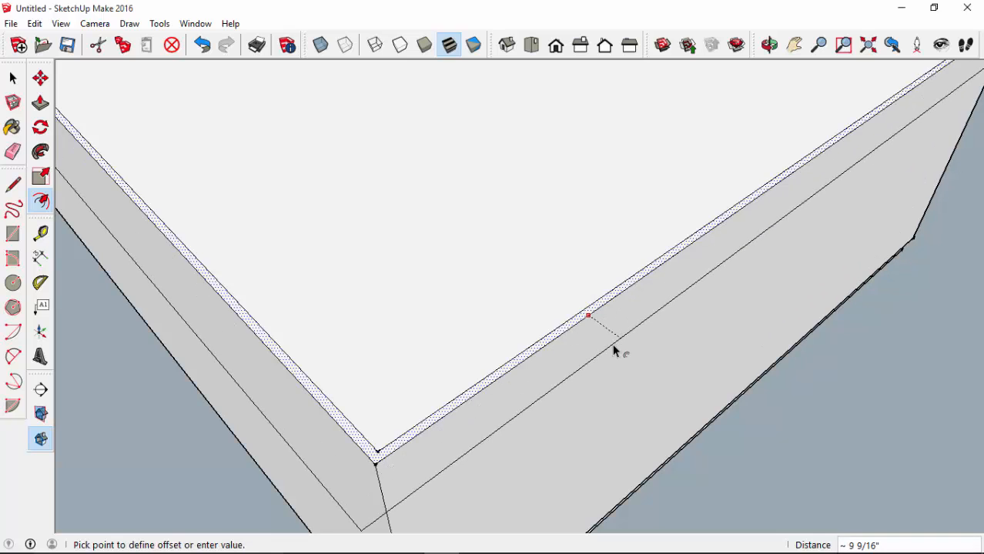
type("12")
key("Return")
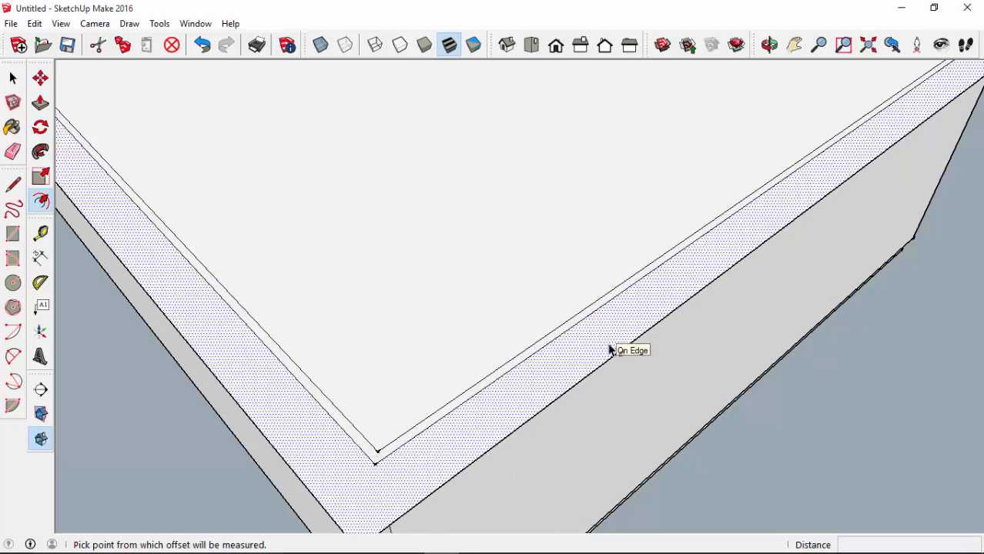
Step: Push/Pull the 12" overhang strip around the wall tops upward 8"
scroll(450, 332, "down", 6)
mouse_move(455, 351)
middle_mouse_down()
mouse_move(533, 266)
mouse_move(595, 271)
mouse_move(512, 281)
mouse_move(497, 297)
mouse_move(499, 388)
mouse_move(598, 310)
mouse_move(640, 341)
mouse_move(535, 378)
mouse_move(455, 352)
mouse_move(459, 358)
middle_mouse_up()
middle_click_drag(461, 305, 512, 318)
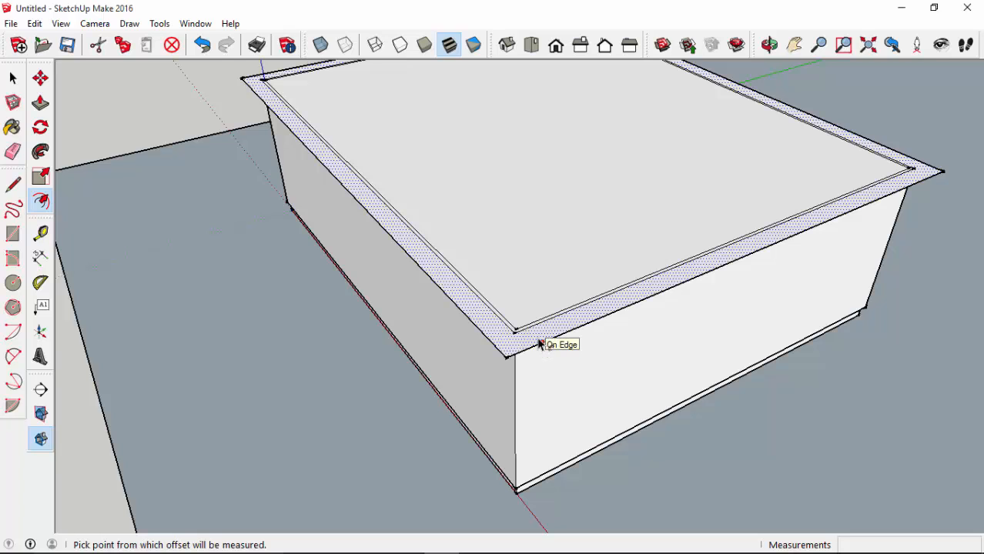
key("p")
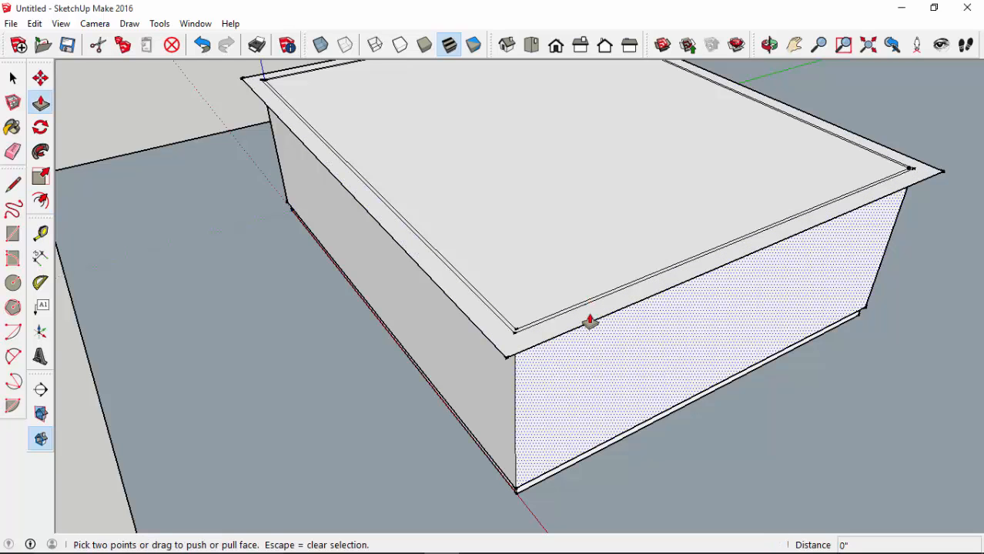
left_click_drag(647, 301, 641, 241)
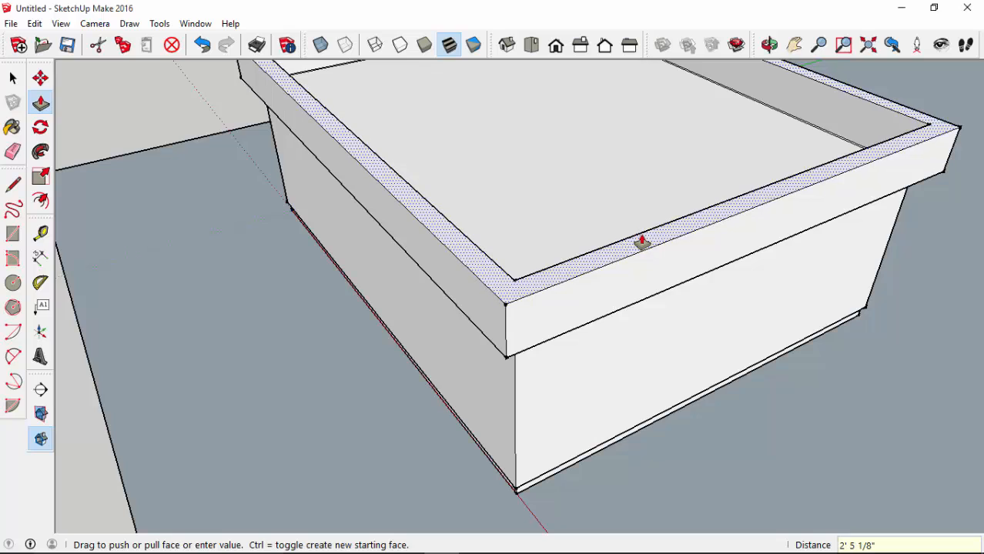
key("Return")
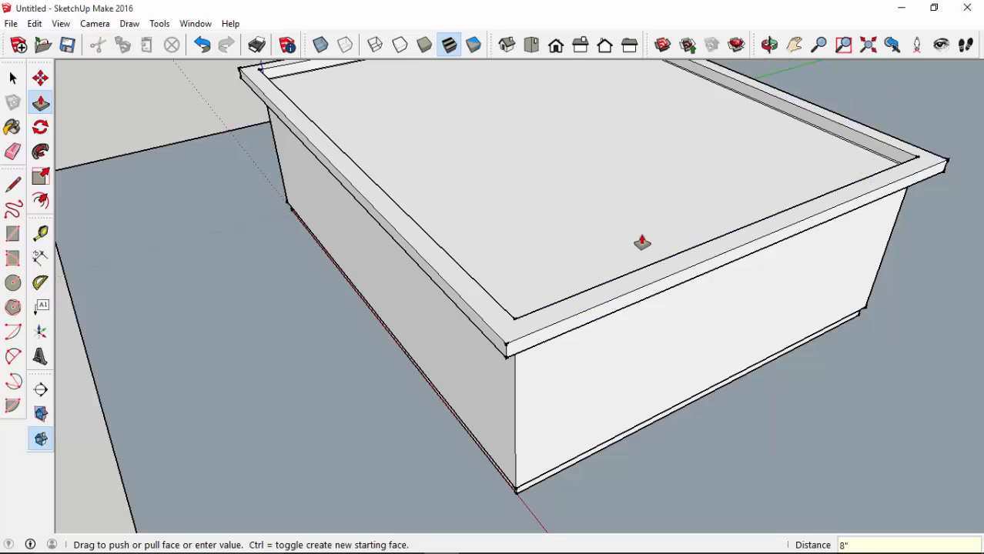
Step: Draw a tall vertical line upward from the midpoint of the overhang's upper outer edge on the short front side
key("l")
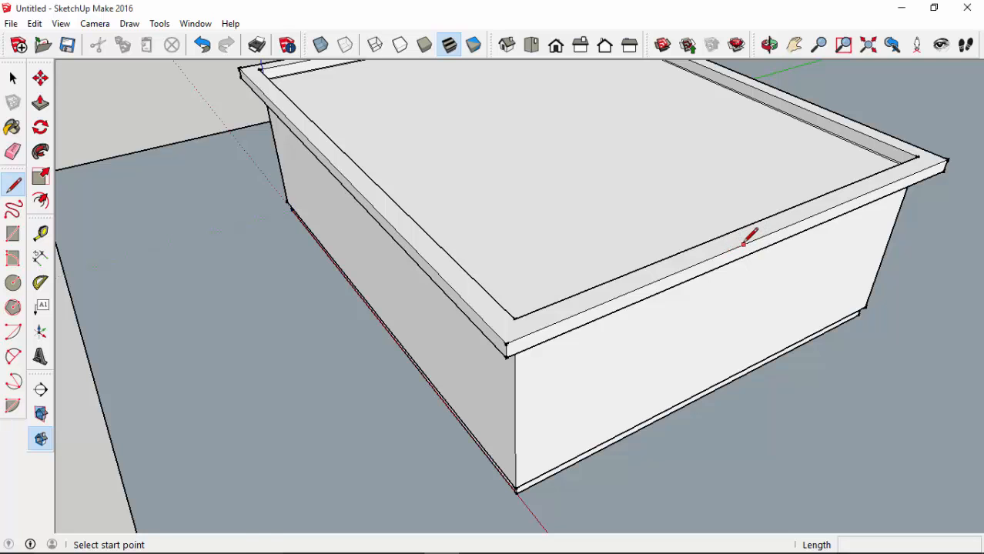
middle_click_drag(744, 244, 620, 279)
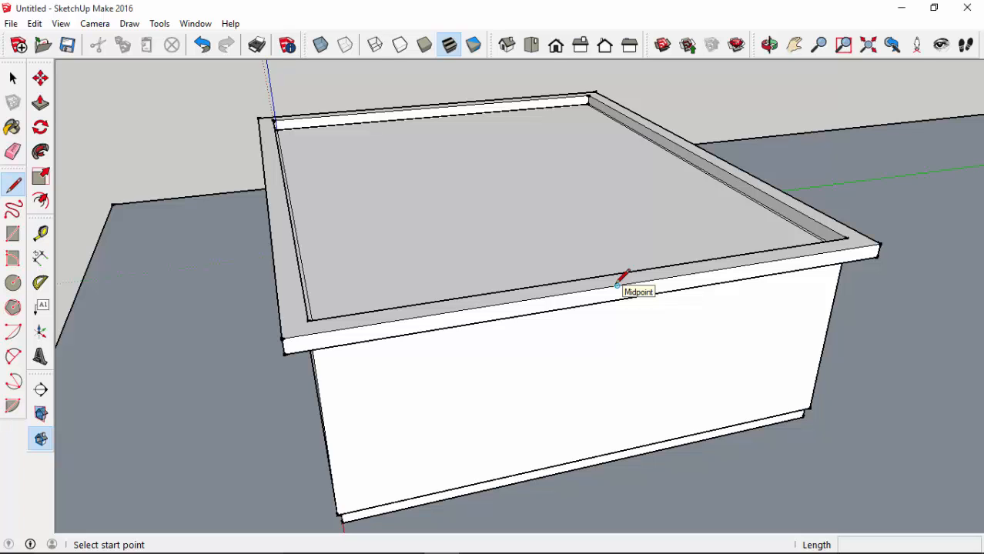
left_click(617, 285)
scroll(619, 279, "down", 5)
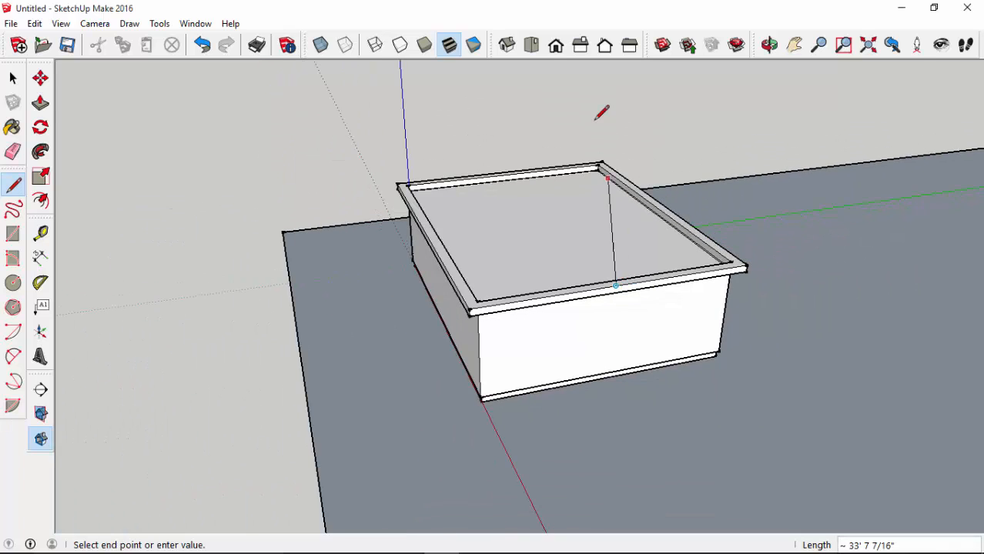
middle_click_drag(563, 246, 573, 226)
key("Escape")
scroll(542, 257, "up", 3)
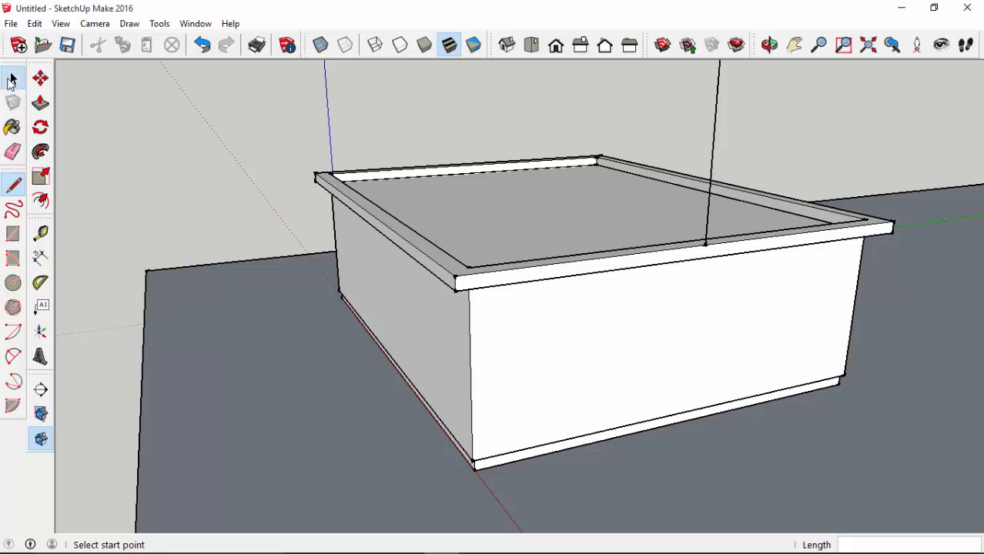
Step: Rotate a copy of the front edge's half nearest the origin side about its outer corner, up to a 12:12 slope
left_click(12, 80)
left_click(524, 271)
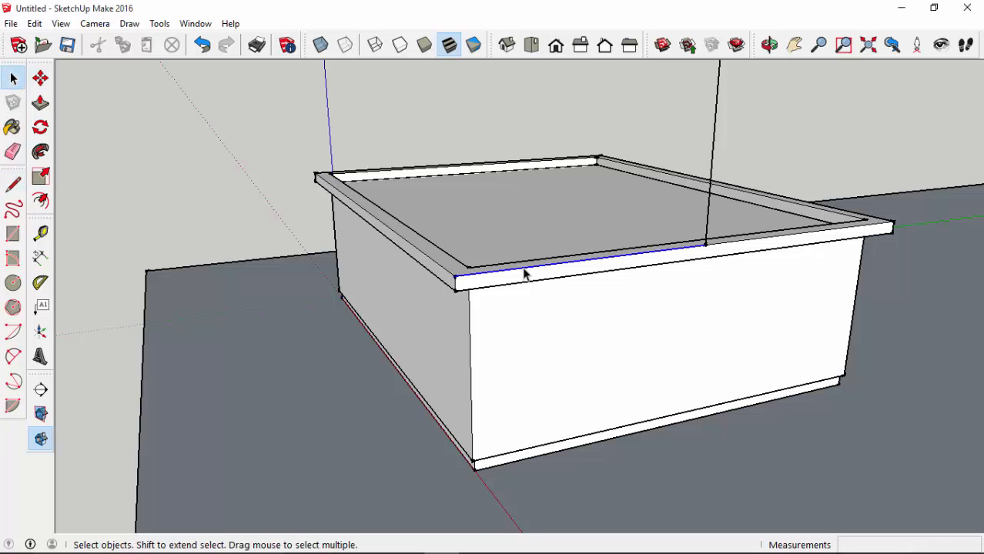
scroll(524, 272, "up", 3)
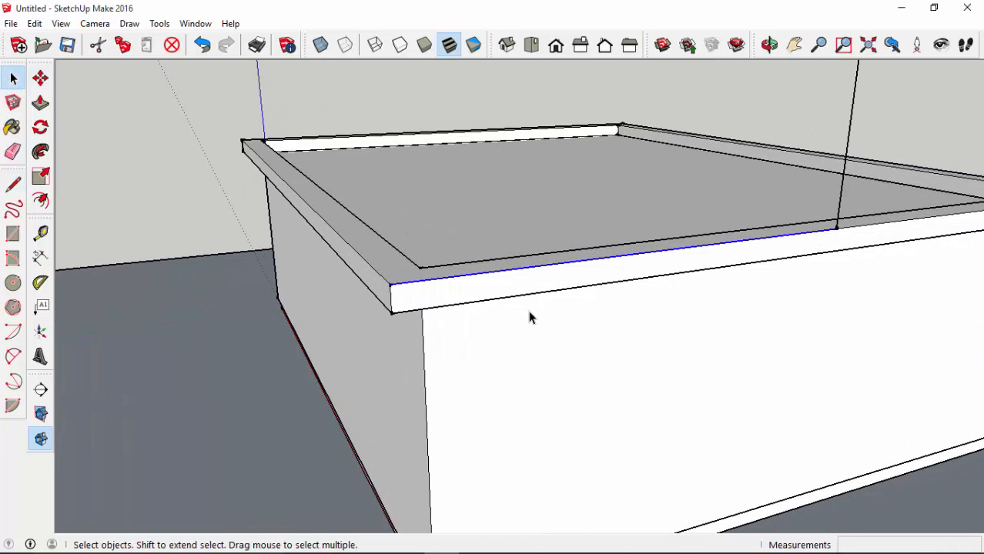
key("r")
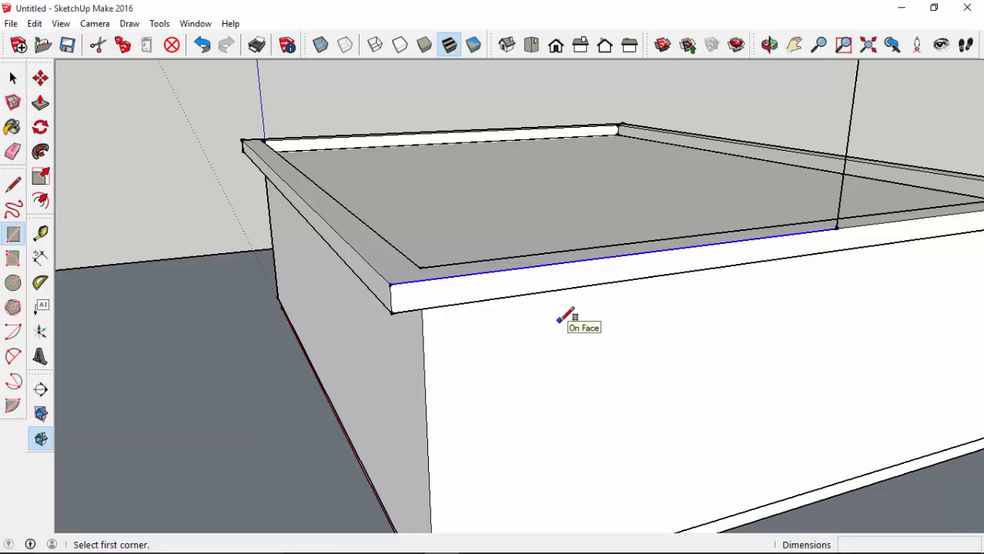
key("q")
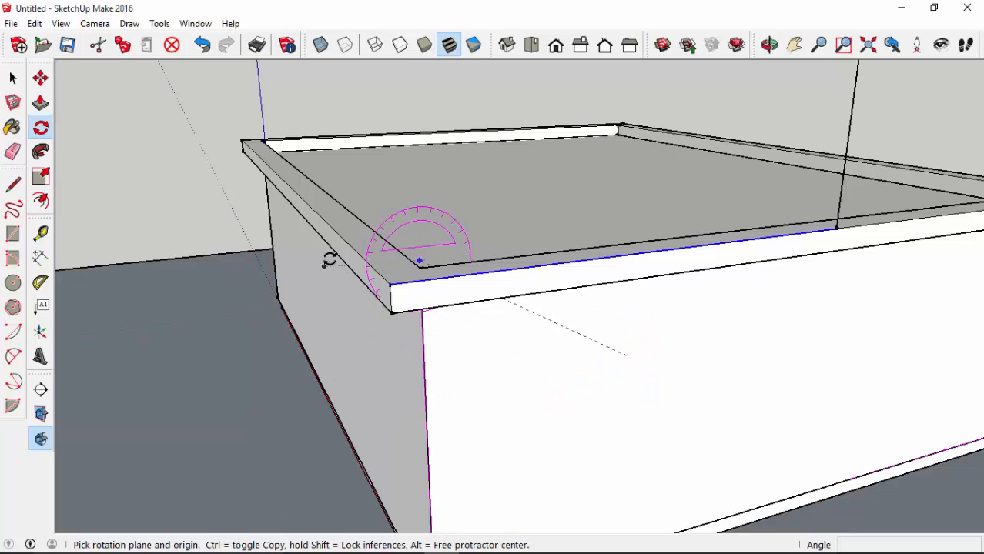
left_click(394, 286)
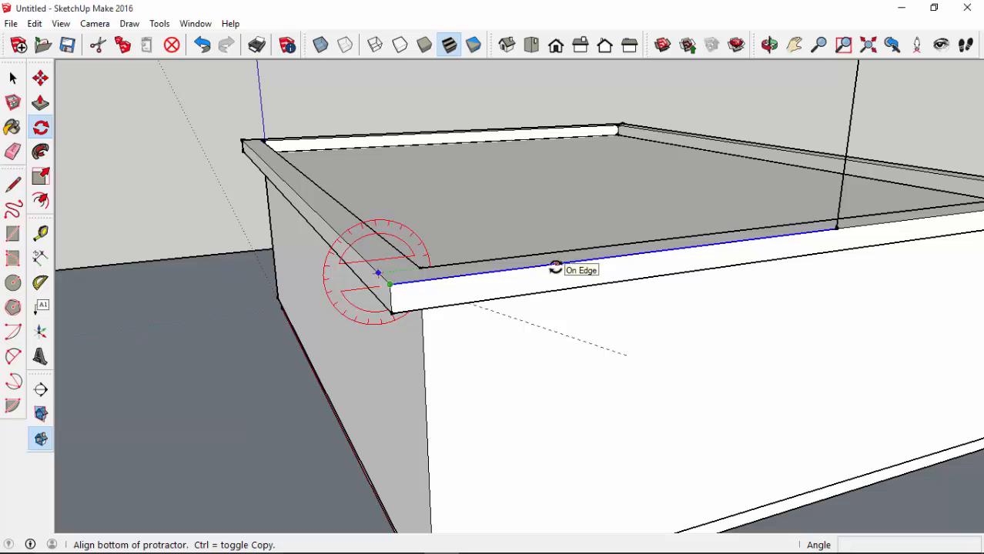
left_click(763, 239)
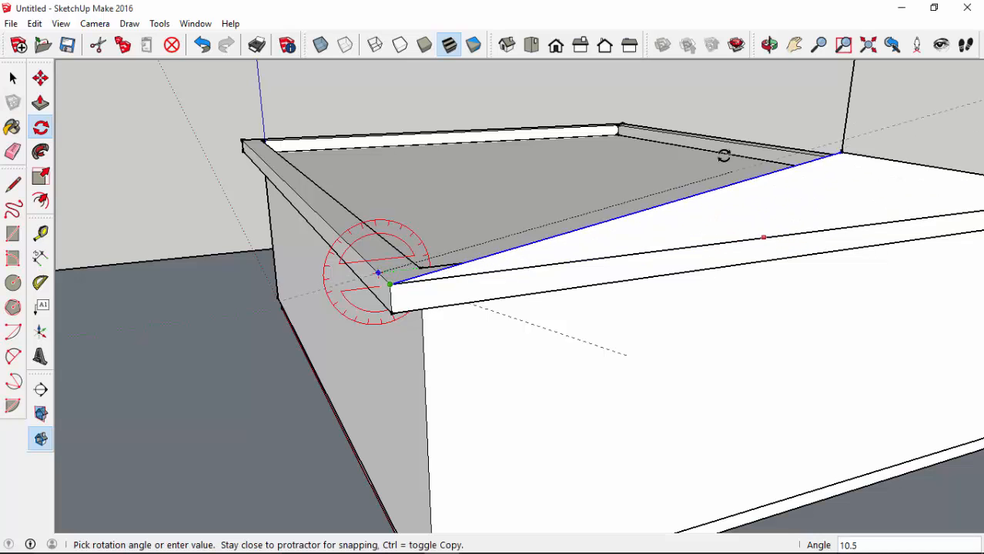
scroll(714, 105, "down", 2)
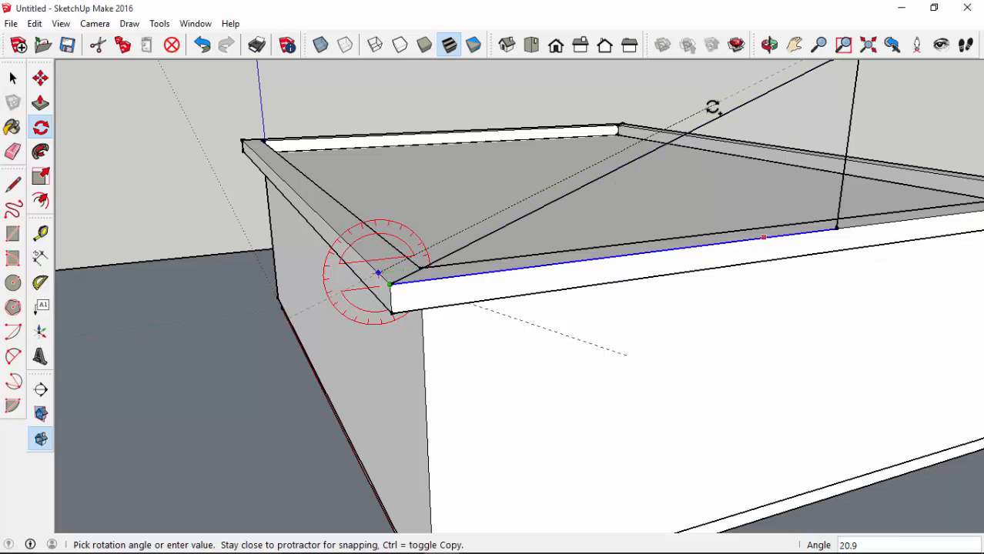
scroll(690, 115, "down", 3)
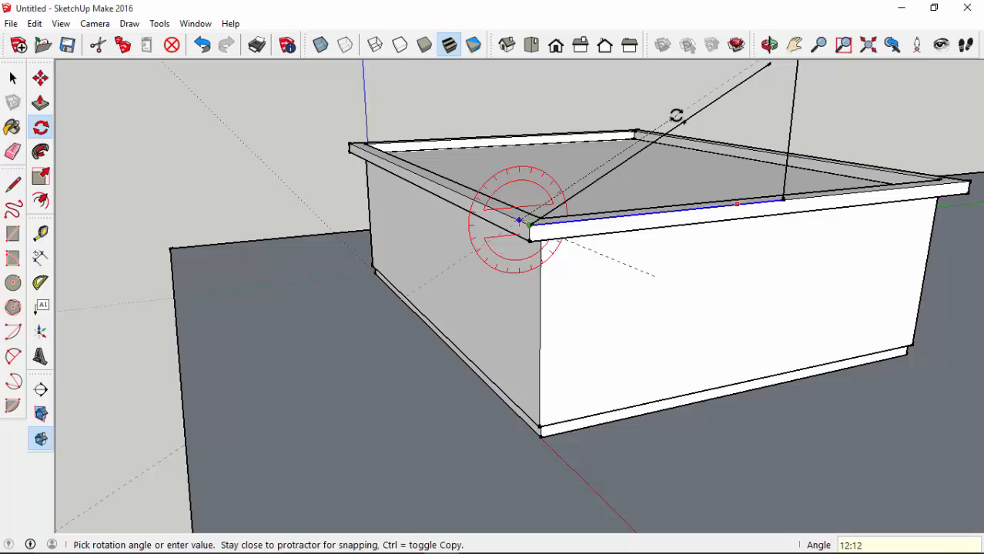
left_click(655, 94)
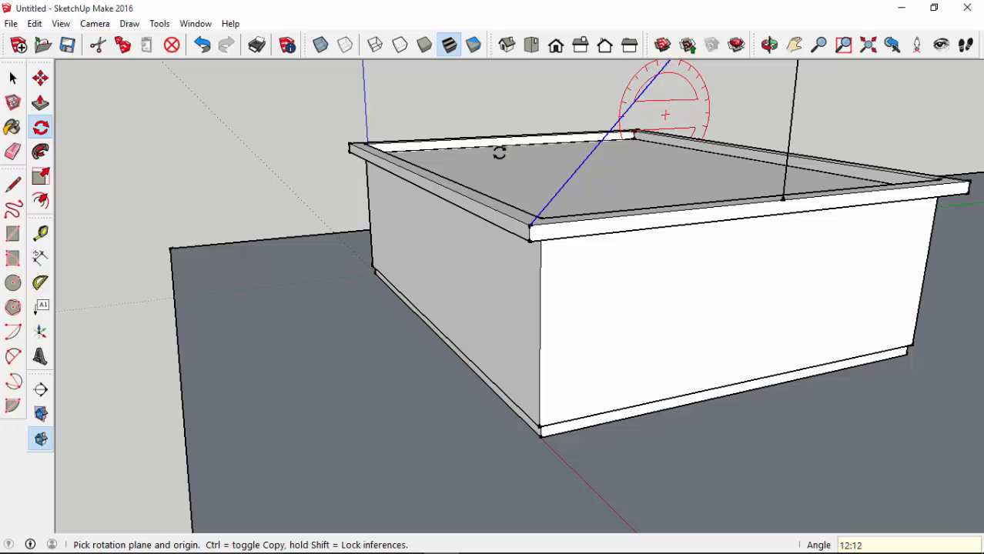
Step: Extend the sloped line to the vertical center line and draw the opposite slope down to the other front corner, completing the gable triangle
middle_click_drag(595, 160, 462, 339)
mouse_move(512, 259)
middle_mouse_down()
mouse_move(564, 245)
mouse_move(606, 217)
middle_mouse_up()
key("l")
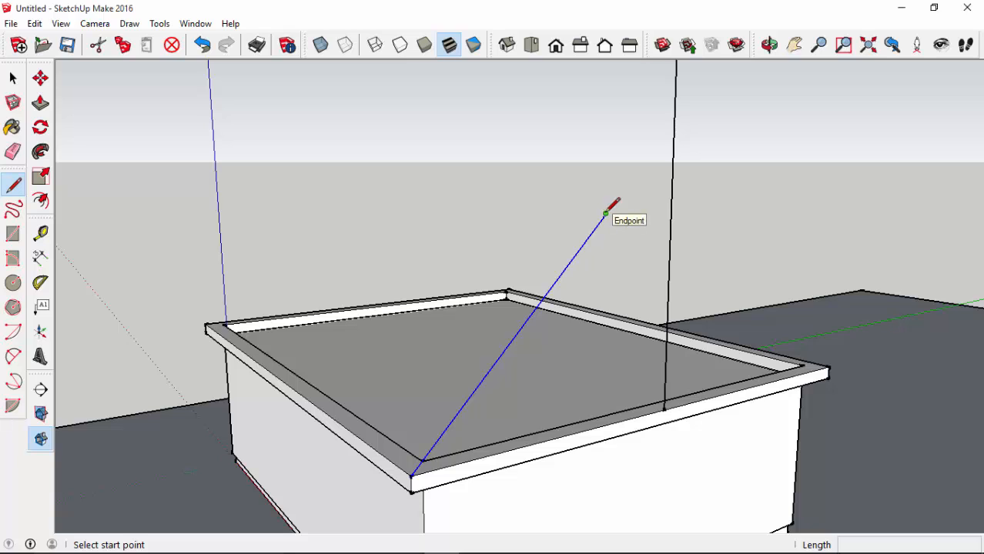
left_click(606, 213)
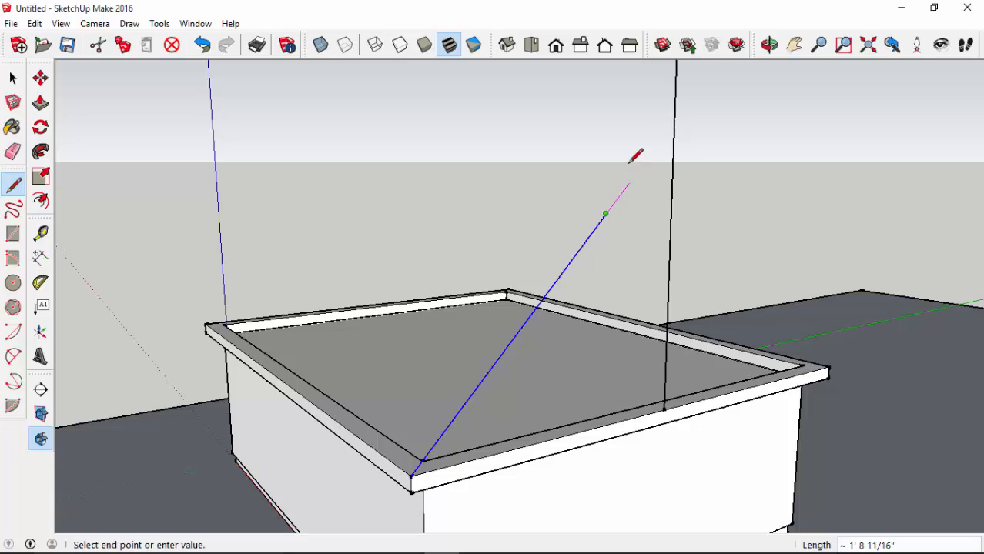
left_click(674, 120)
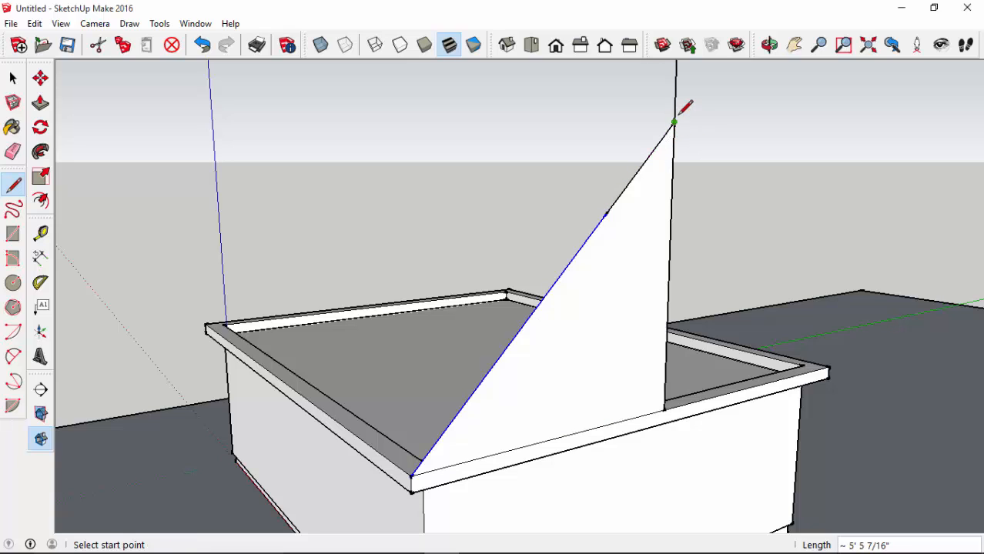
left_click(675, 120)
left_click(819, 347)
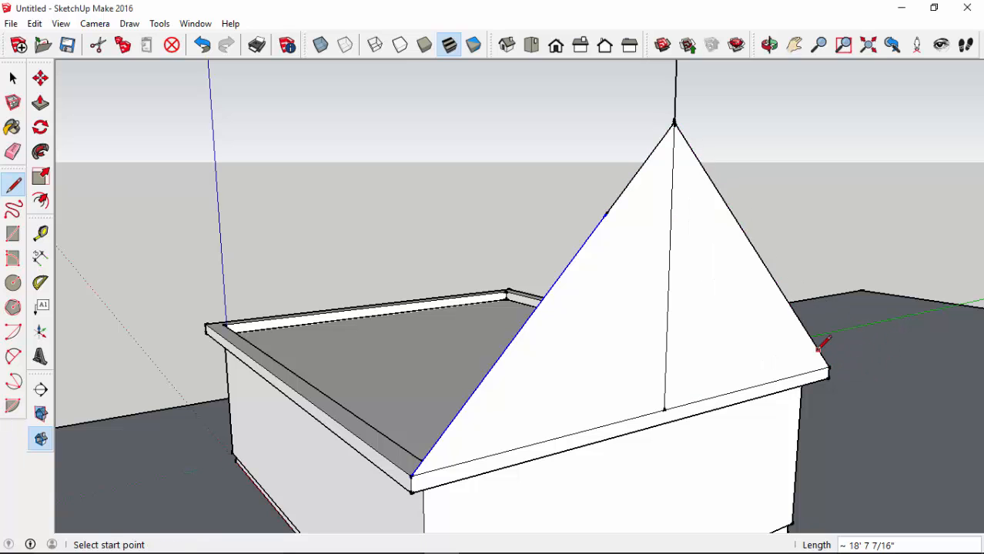
Step: Erase the vertical construction line running above the roof peak and down the middle of the gable triangle
key("e")
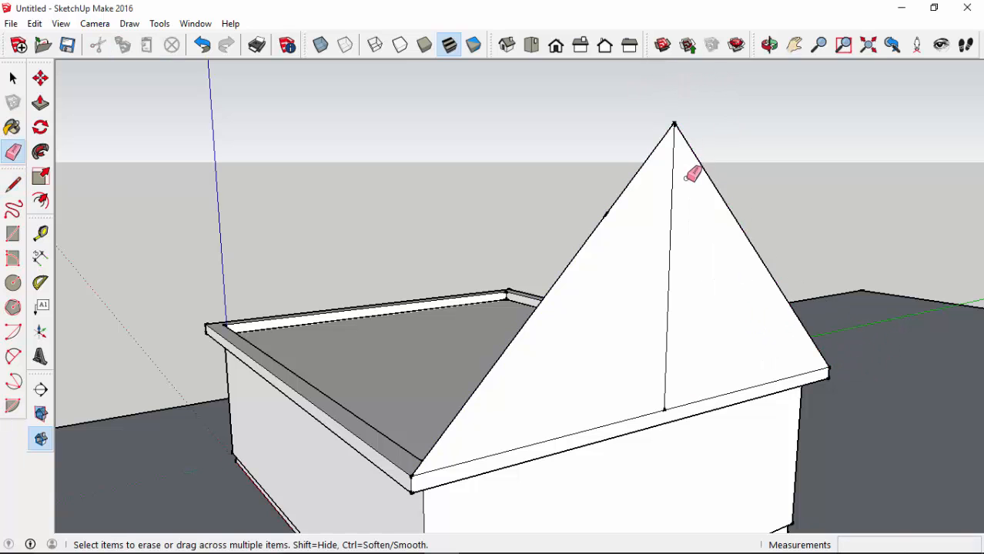
left_click_drag(657, 179, 648, 193)
middle_click_drag(553, 369, 633, 376)
Step: Push/Pull the gable triangle 32' 4" along the building to the far overhang edge to form the roof
key("p")
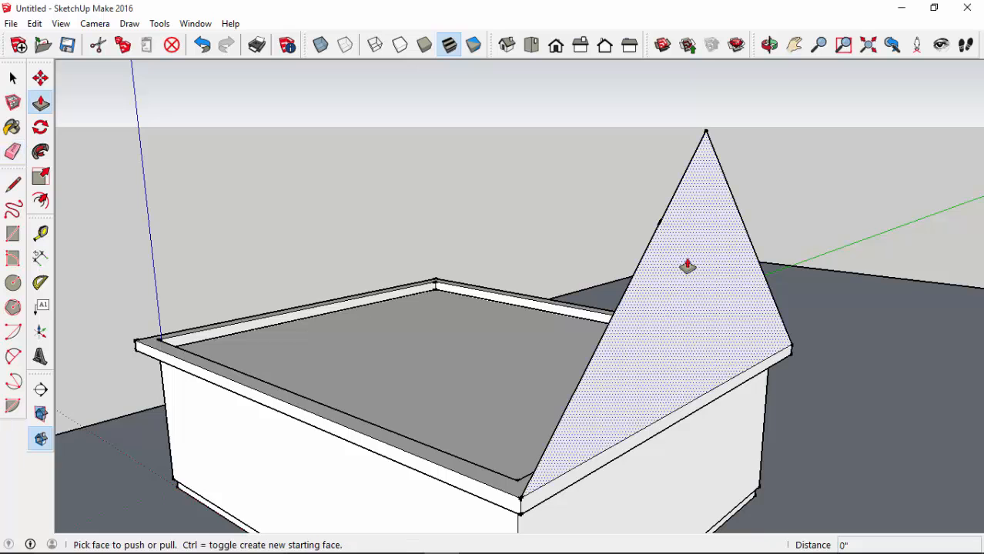
scroll(691, 258, "down", 1)
left_click_drag(692, 259, 404, 339)
middle_click_drag(404, 338, 421, 346)
left_click_drag(410, 349, 587, 312)
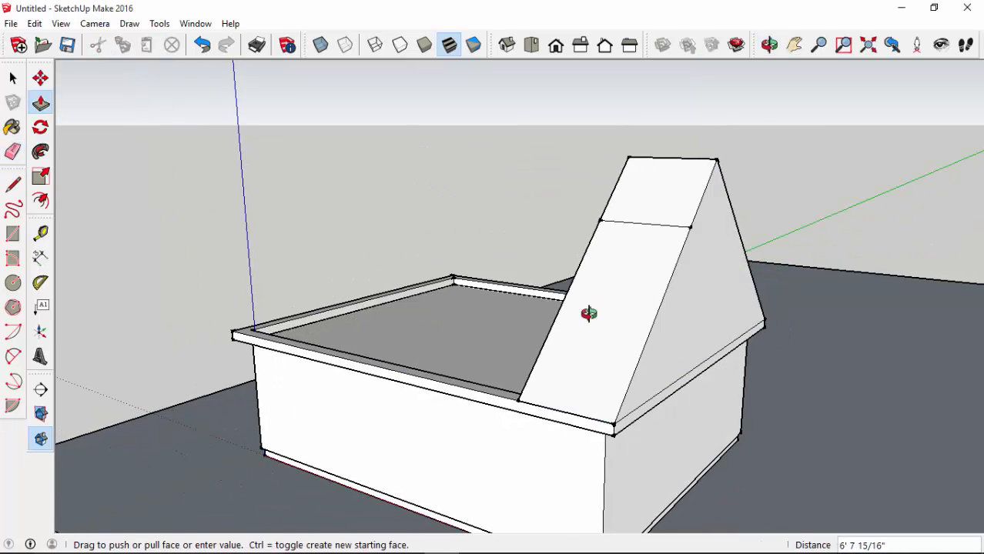
middle_click_drag(587, 312, 369, 425)
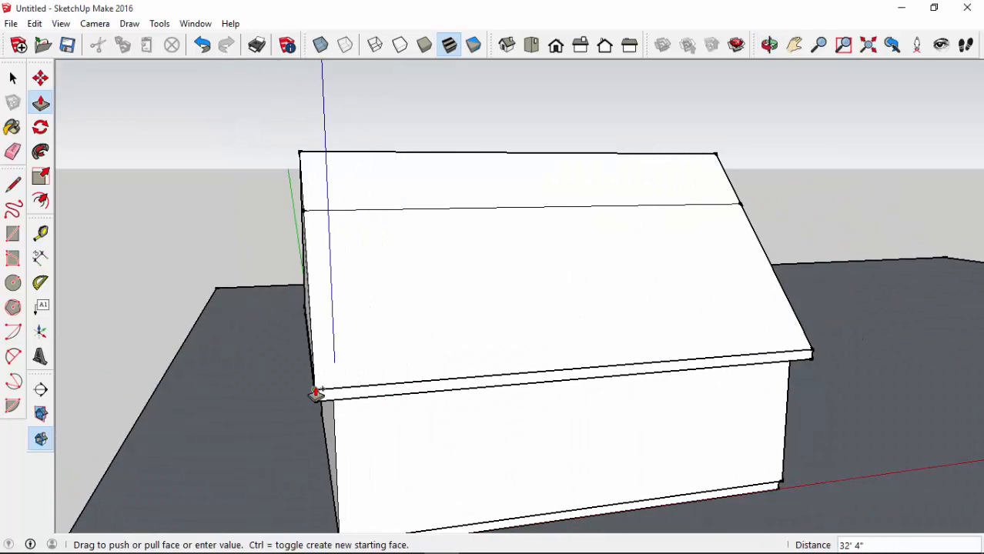
left_click(315, 394)
Step: Erase the leftover line across the roof slope and the line separating the front gable triangle from its fascia
mouse_move(278, 386)
middle_mouse_down()
mouse_move(547, 374)
mouse_move(562, 351)
mouse_move(462, 405)
mouse_move(570, 346)
mouse_move(149, 354)
middle_mouse_up()
key("e")
left_click(528, 255)
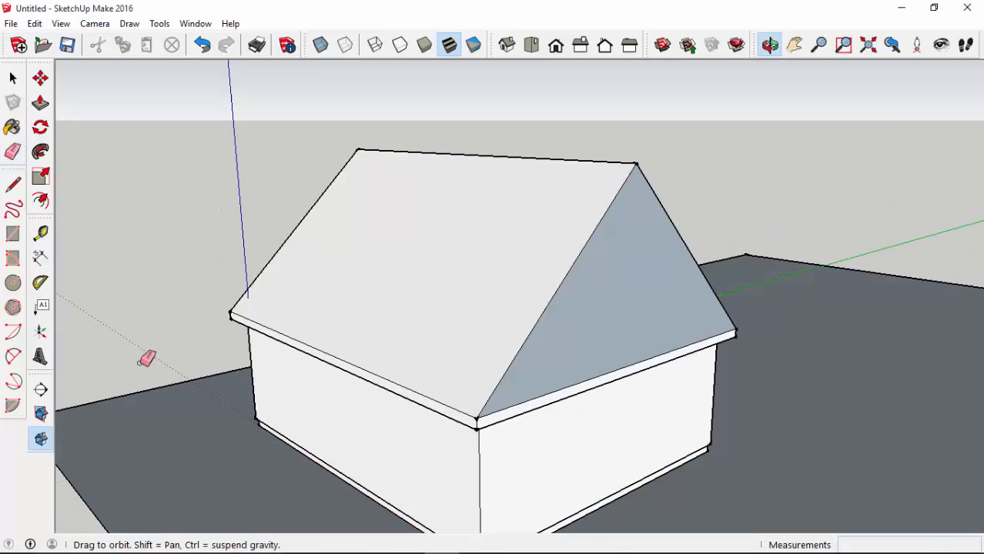
left_click(638, 362)
mouse_move(486, 352)
middle_mouse_down()
mouse_move(489, 402)
mouse_move(461, 290)
mouse_move(477, 324)
mouse_move(389, 305)
mouse_move(440, 326)
middle_mouse_up()
scroll(477, 324, "down", 1)
scroll(440, 326, "up", 1)
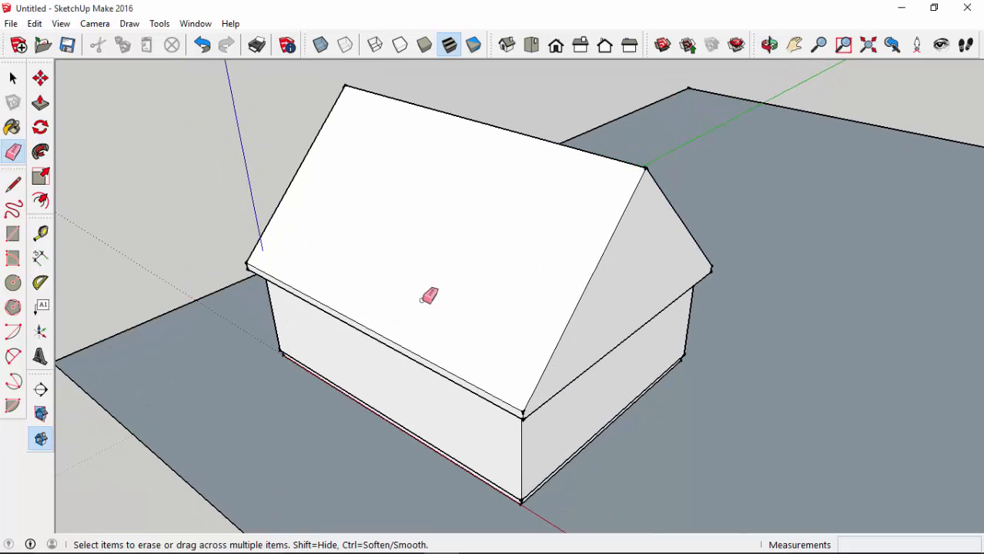
Step: Add a scene that saves the current view of the building
left_click(61, 24)
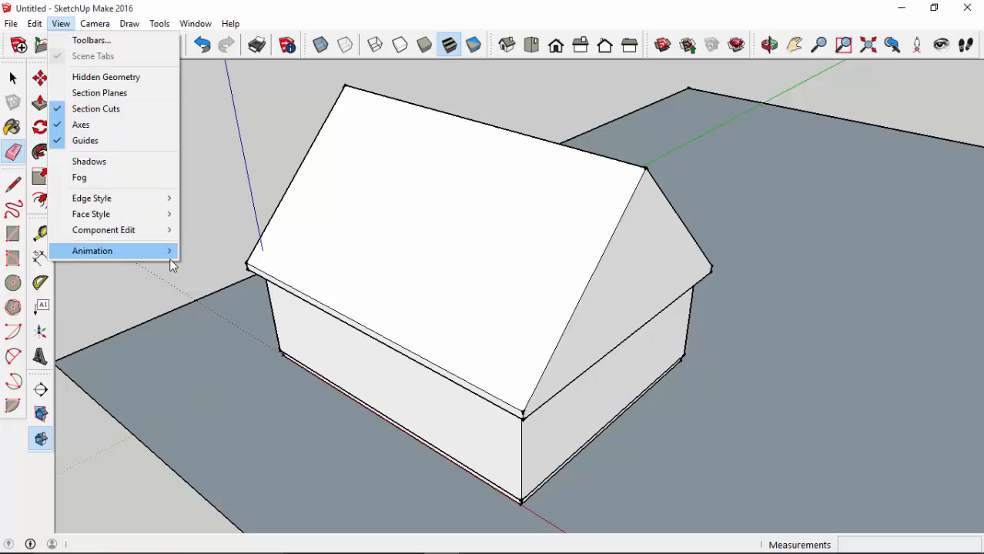
mouse_move(170, 251)
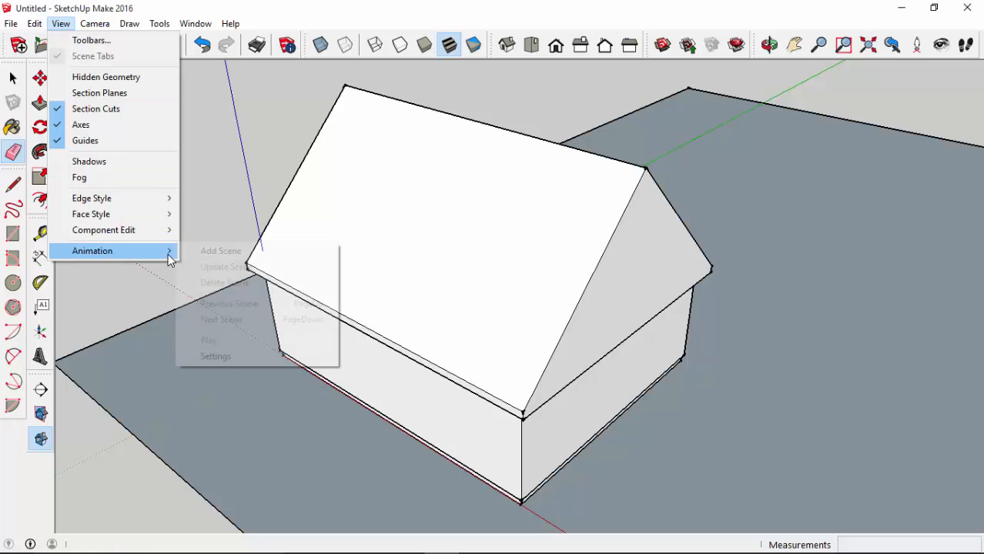
left_click(220, 252)
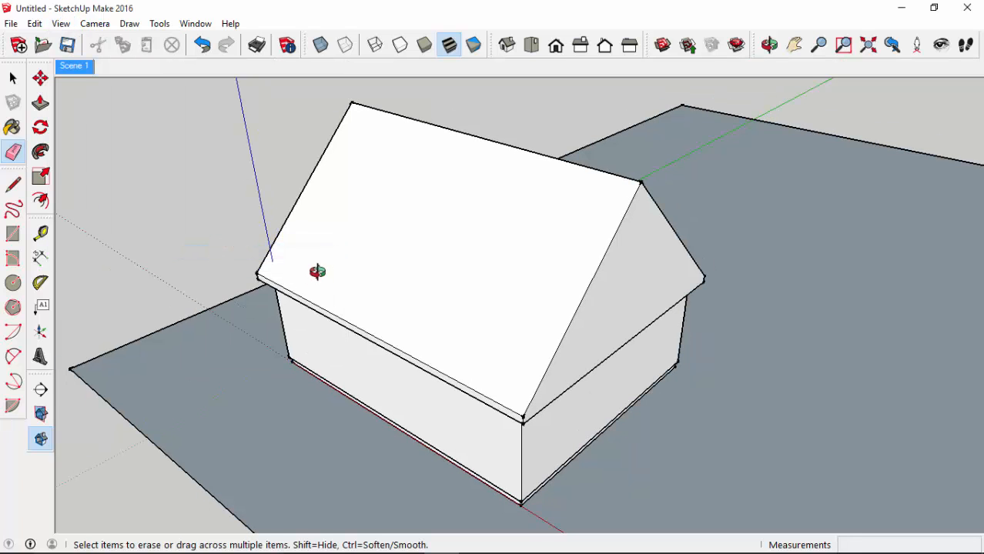
Step: Test the saved scene by orbiting and zooming away from the building and recalling Scene 1
mouse_move(317, 272)
middle_mouse_down()
mouse_move(338, 231)
mouse_move(405, 246)
mouse_move(378, 245)
middle_mouse_up()
mouse_move(279, 158)
middle_mouse_down()
mouse_move(499, 257)
mouse_move(569, 270)
mouse_move(613, 254)
middle_mouse_up()
middle_click_drag(101, 98, 124, 121)
left_click(69, 67)
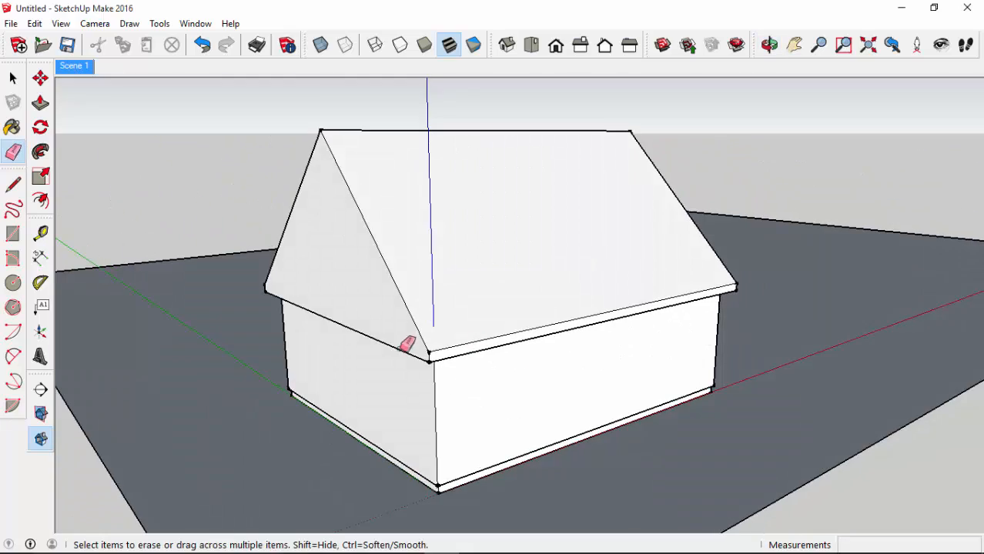
middle_click_drag(405, 340, 693, 291)
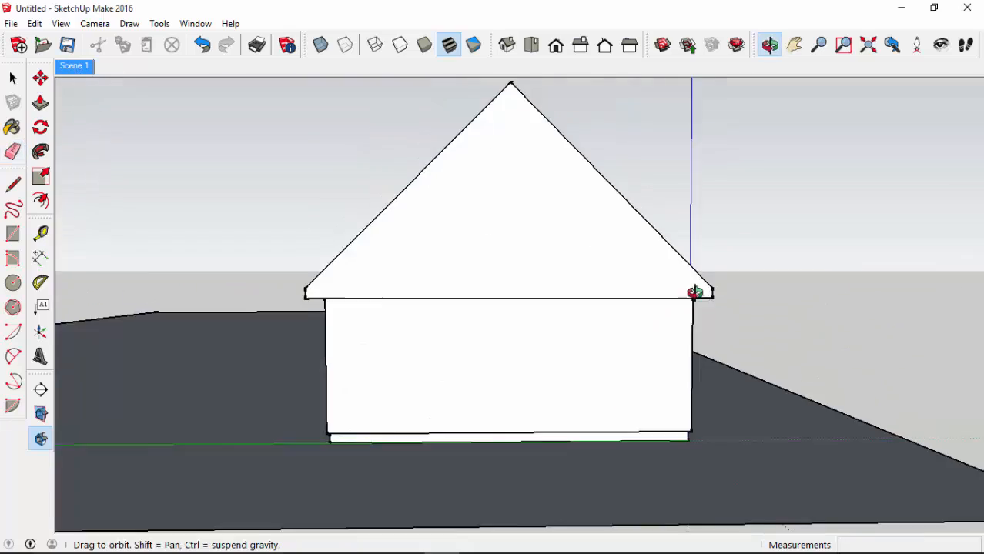
scroll(573, 351, "up", 10)
middle_click_drag(563, 310, 543, 227)
scroll(518, 97, "up", 4)
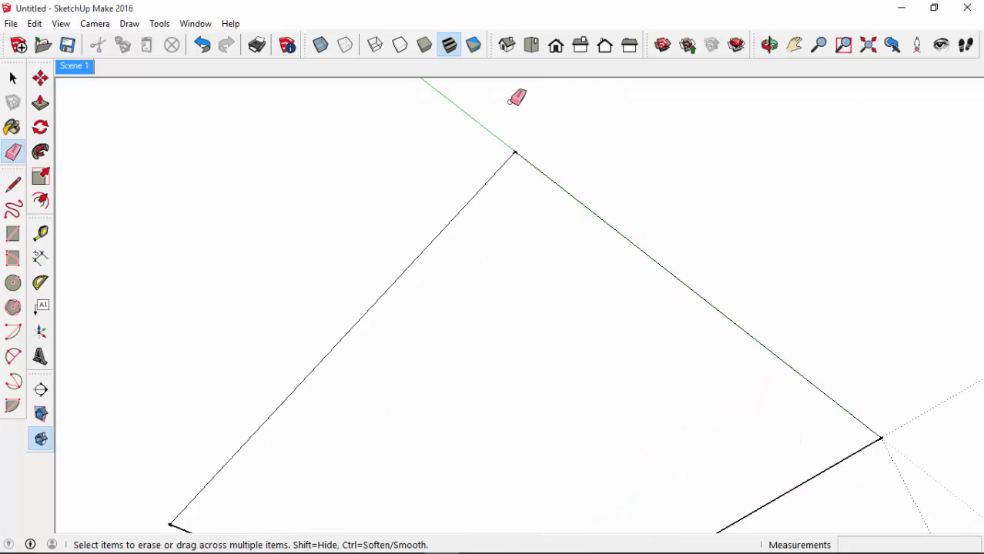
middle_click_drag(519, 97, 427, 266)
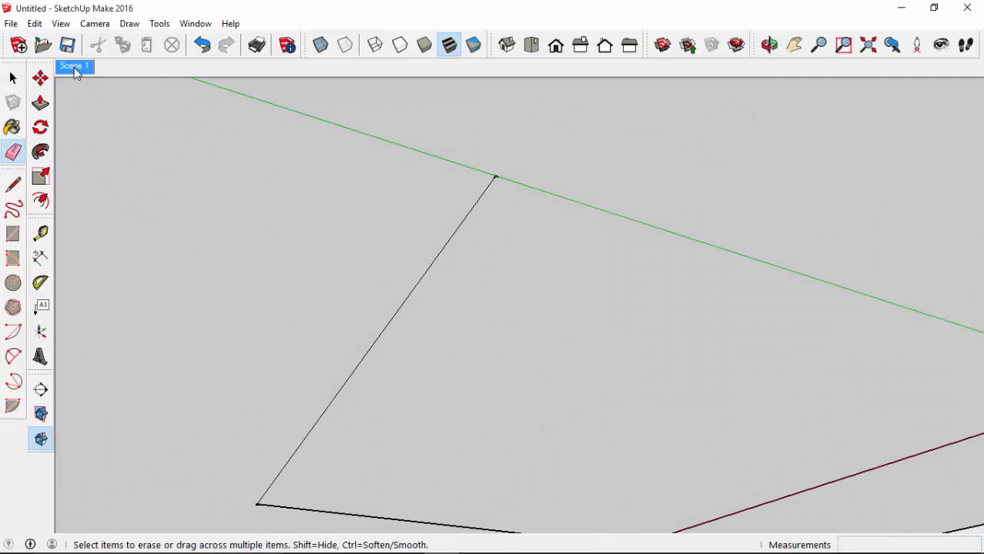
left_click(74, 67)
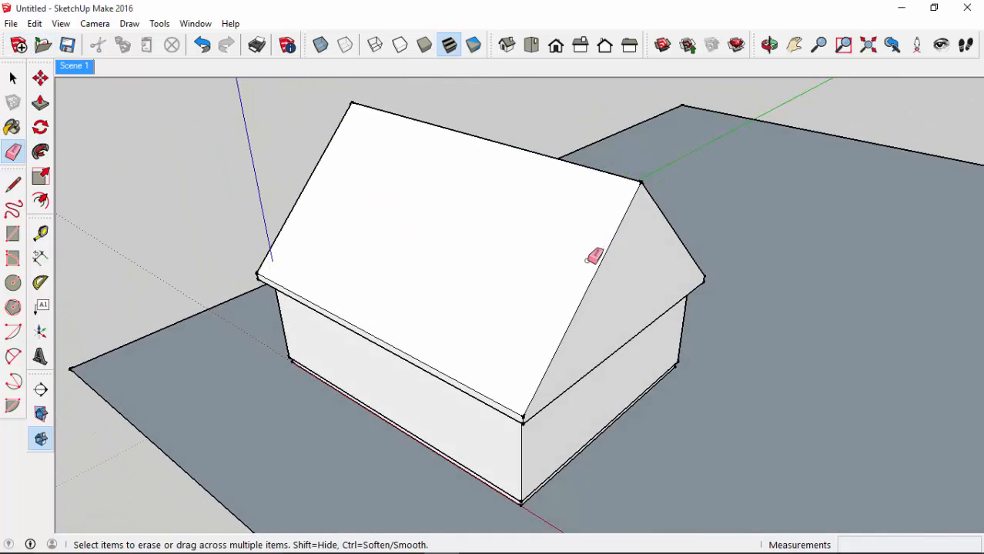
Step: Offset the two sloped edges of the front gable inward by 8"
middle_click_drag(578, 306, 449, 247)
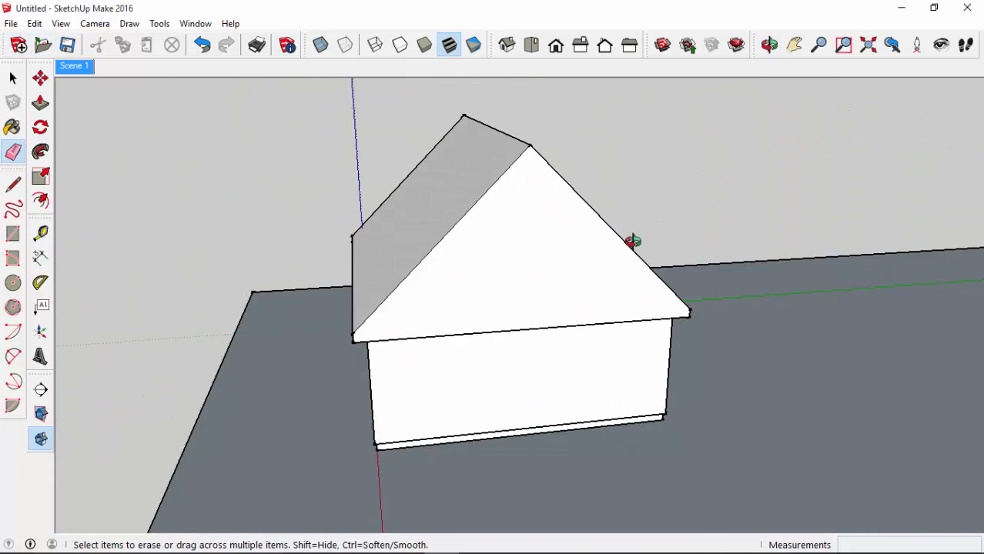
middle_click_drag(633, 242, 395, 254)
left_click(11, 80)
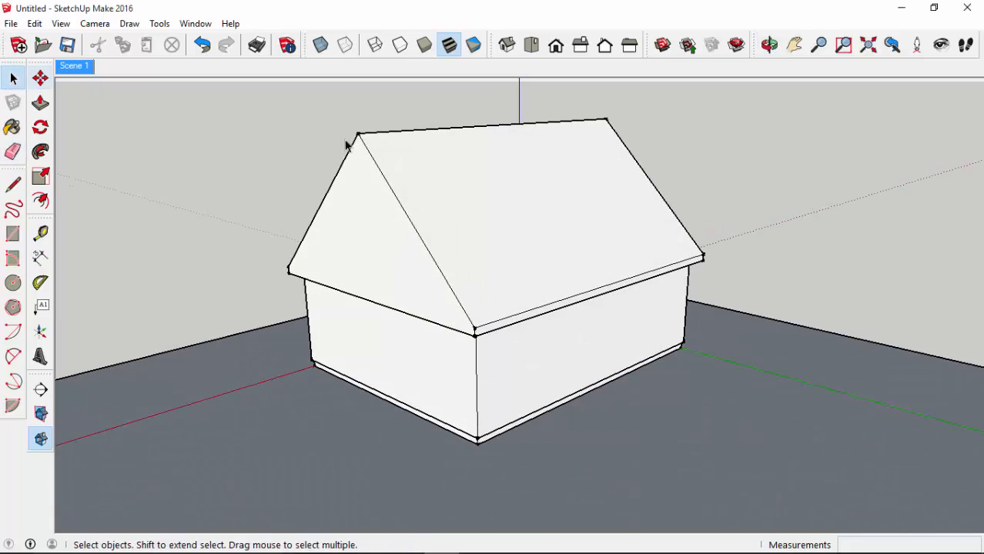
left_click(351, 165)
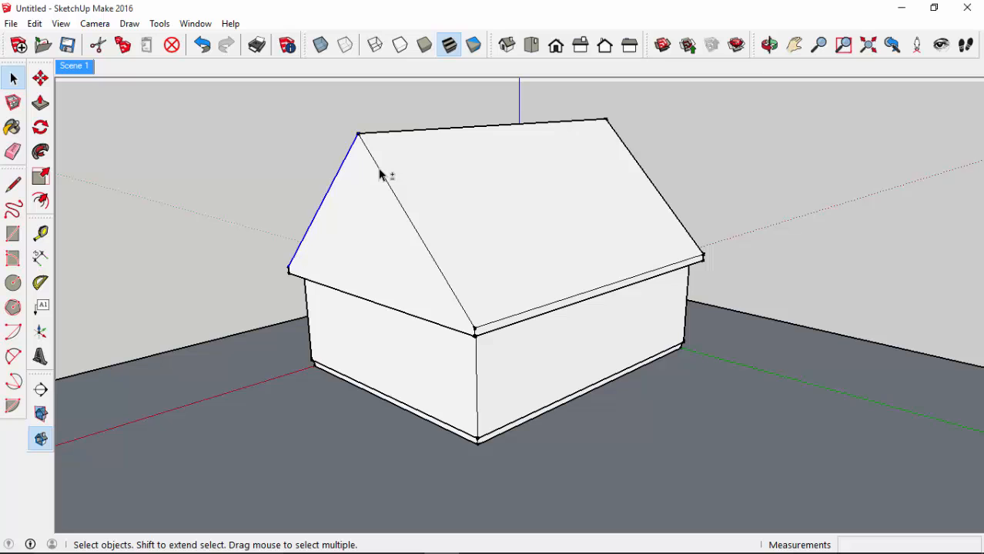
left_click(381, 175, "shift")
scroll(351, 226, "up", 3)
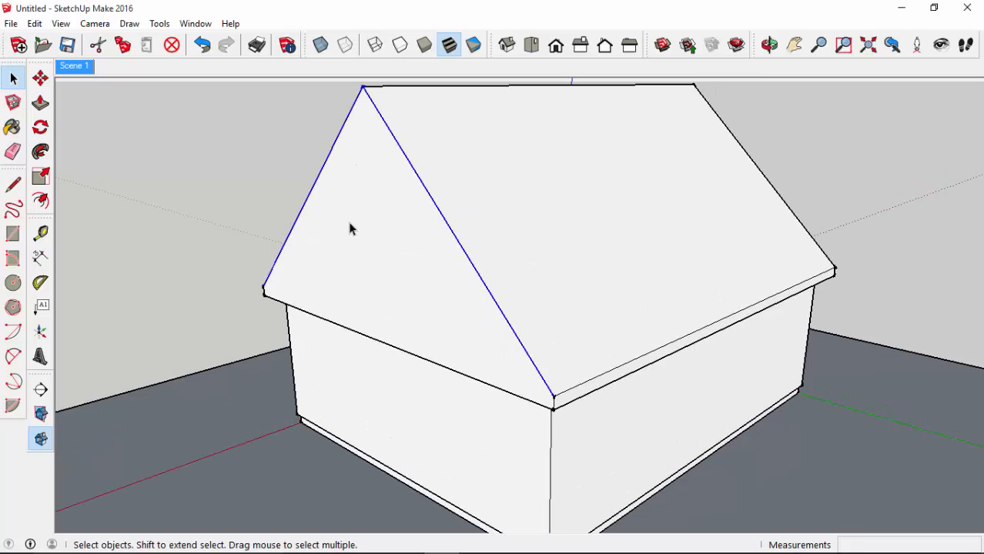
key("f")
left_click(373, 146)
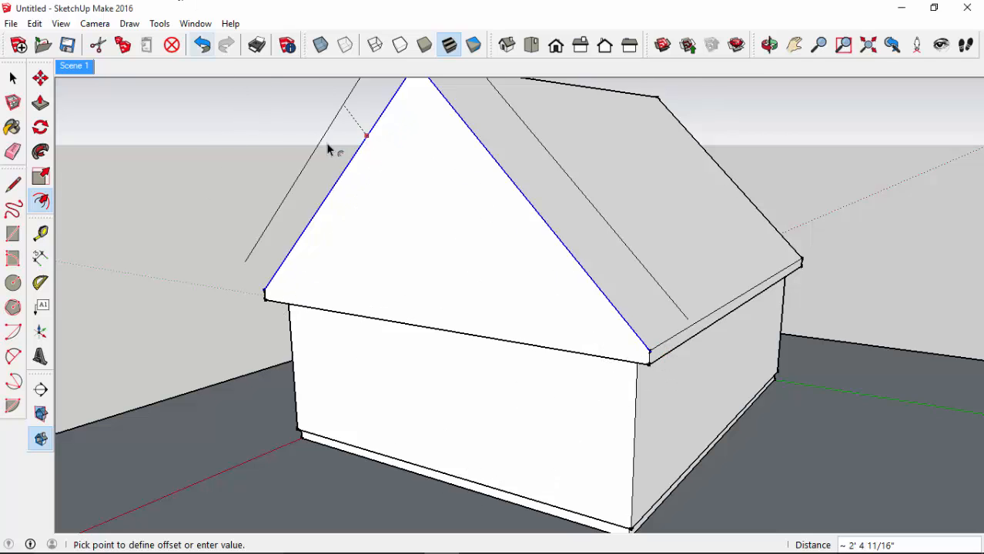
key("Return")
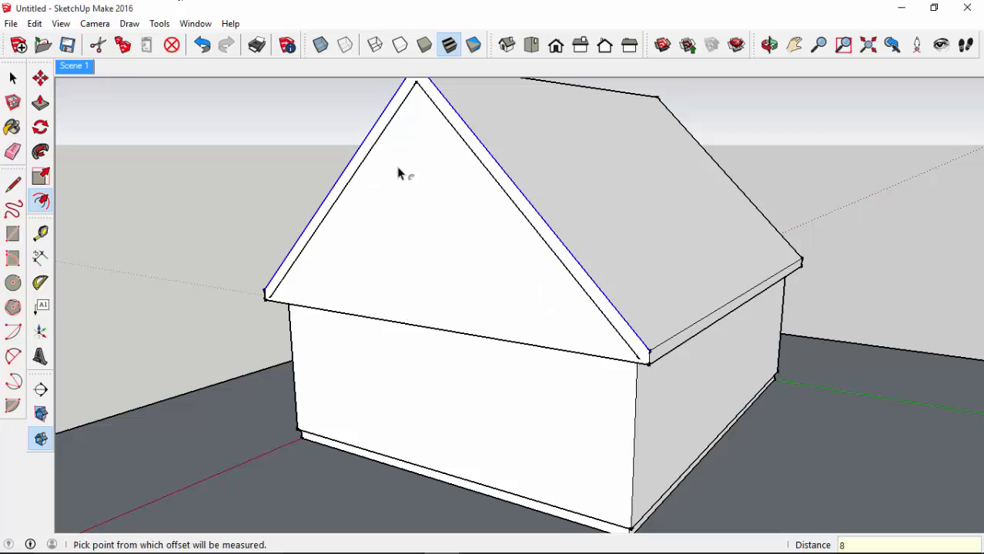
Step: Draw a 4" line along the front wall's top edge, starting from the wall corner farthest from the origin
middle_click_drag(398, 173, 602, 99)
middle_click_drag(584, 165, 562, 302, "shift")
scroll(597, 213, "up", 3)
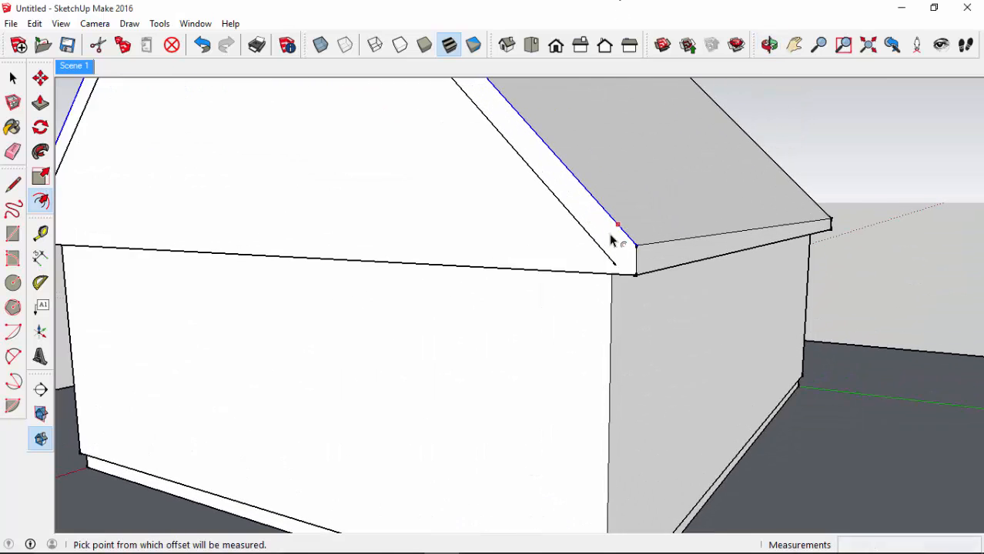
middle_click_drag(611, 237, 601, 92)
key("l")
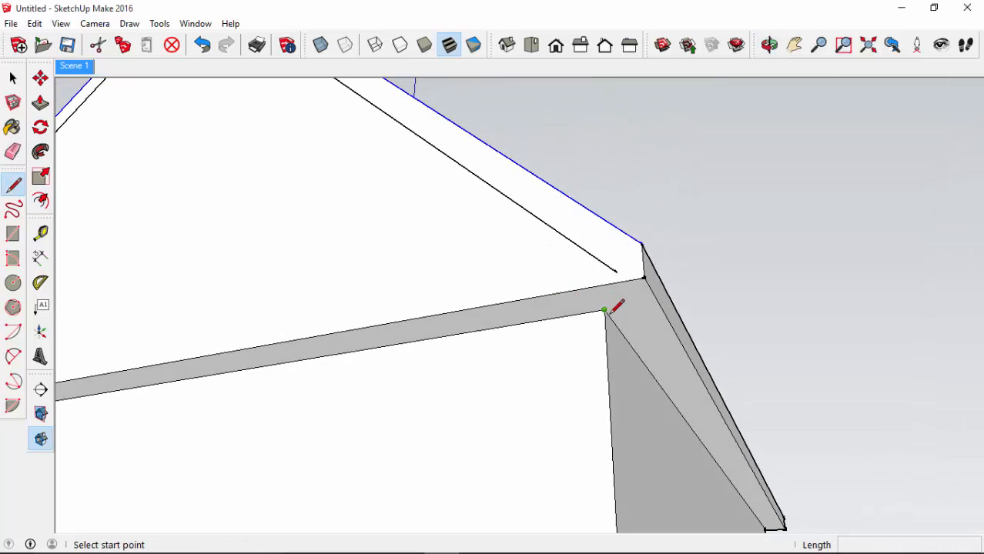
left_click(606, 310)
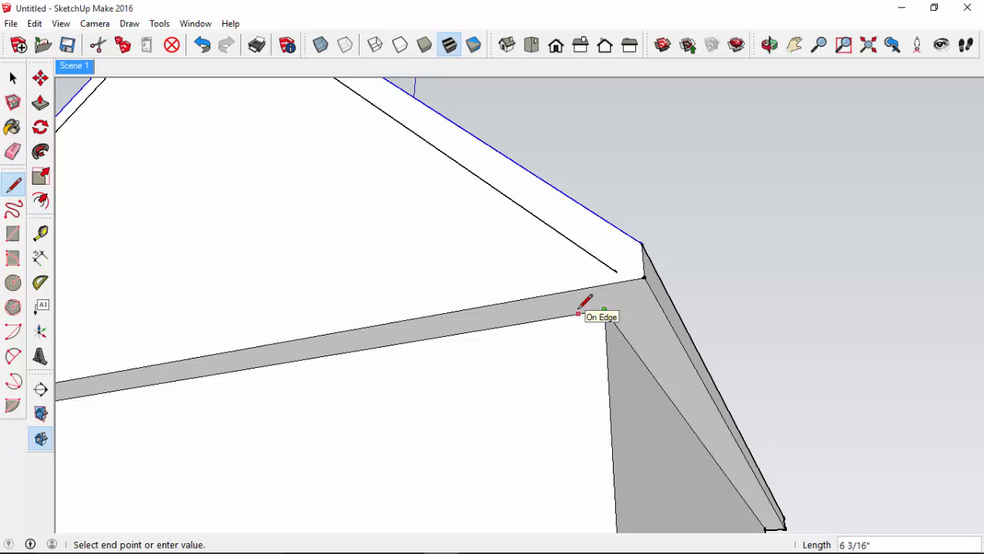
key("Return")
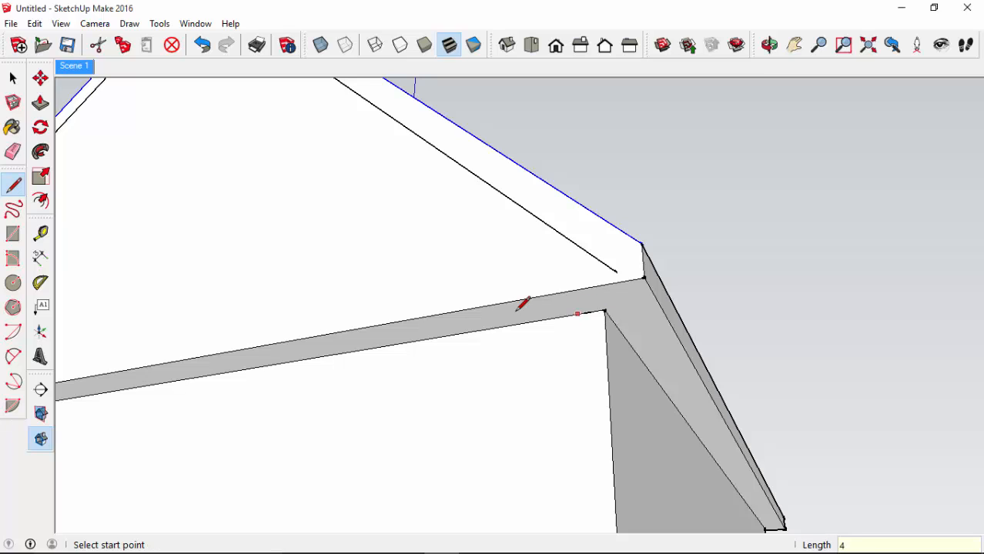
Step: Extend the 4" mark across the soffit and up to the offset slope line, and erase the offset line's loose end
left_click(588, 312)
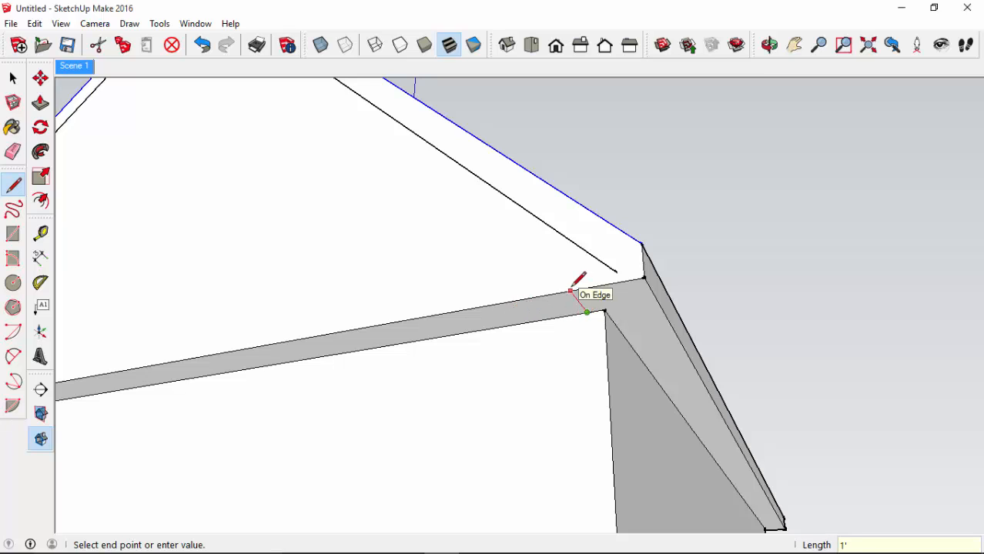
left_click(570, 291)
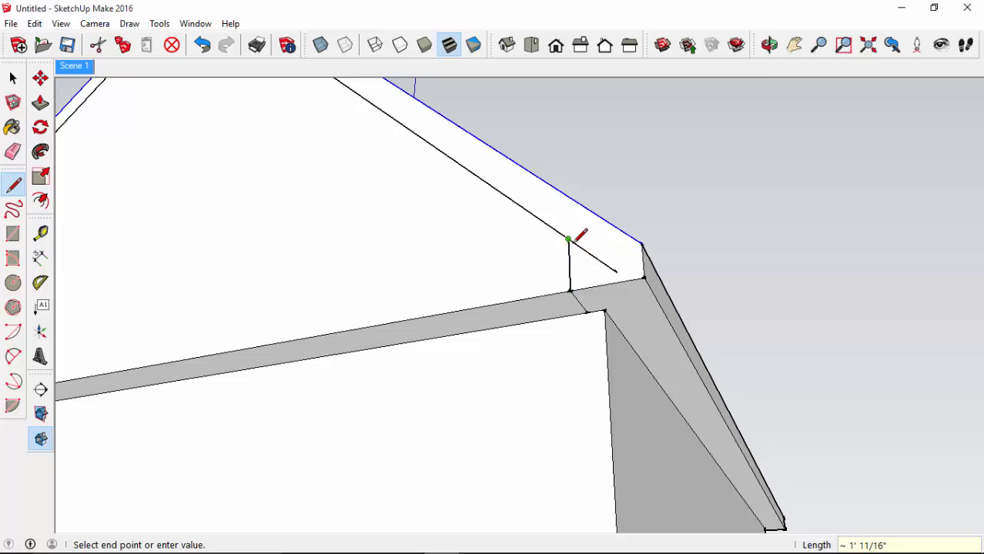
key("Escape")
key("e")
left_click_drag(597, 262, 567, 272)
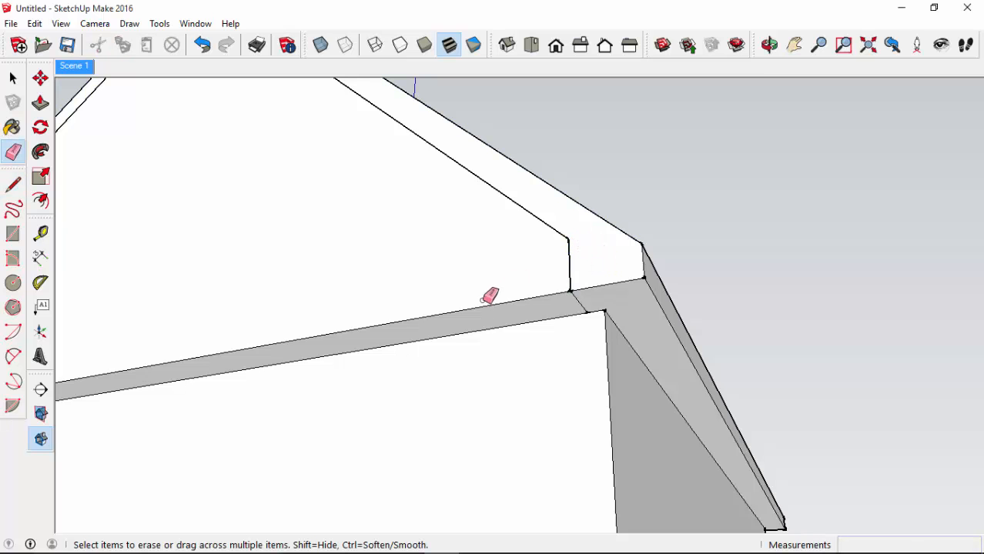
Step: Draw a 4" line along the front wall's top edge, starting from the wall corner on the origin side
mouse_move(459, 317)
middle_mouse_down()
mouse_move(928, 277)
mouse_move(481, 301)
mouse_move(181, 255)
middle_mouse_up()
mouse_move(385, 177)
middle_mouse_down()
mouse_move(378, 548)
mouse_move(363, 358)
mouse_move(216, 191)
mouse_move(362, 329)
mouse_move(408, 241)
middle_mouse_up()
key("l")
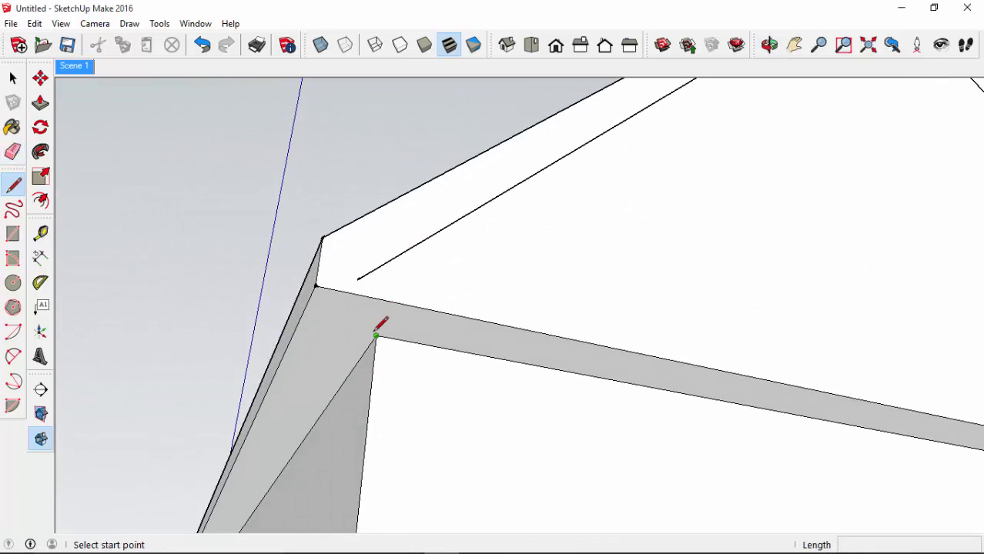
left_click(376, 336)
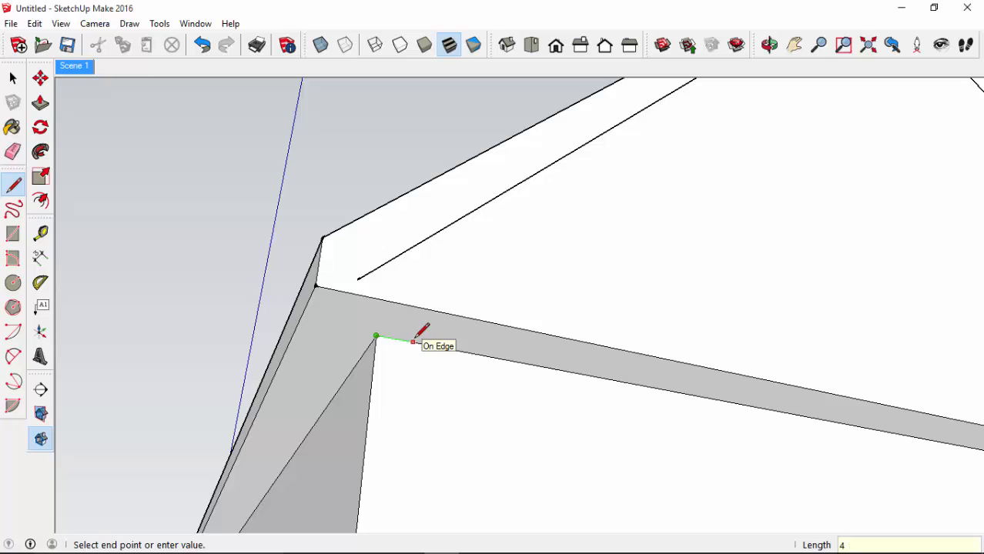
key("Escape")
Step: Connect the origin-side 4" mark across the soffit and up to the offset slope line, and erase that line's loose end
left_click(401, 339)
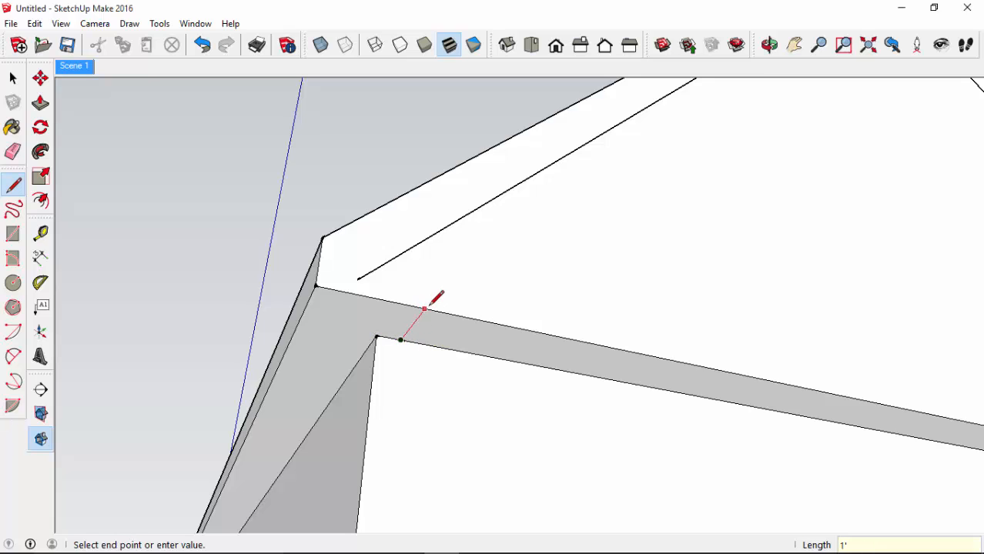
left_click(424, 309)
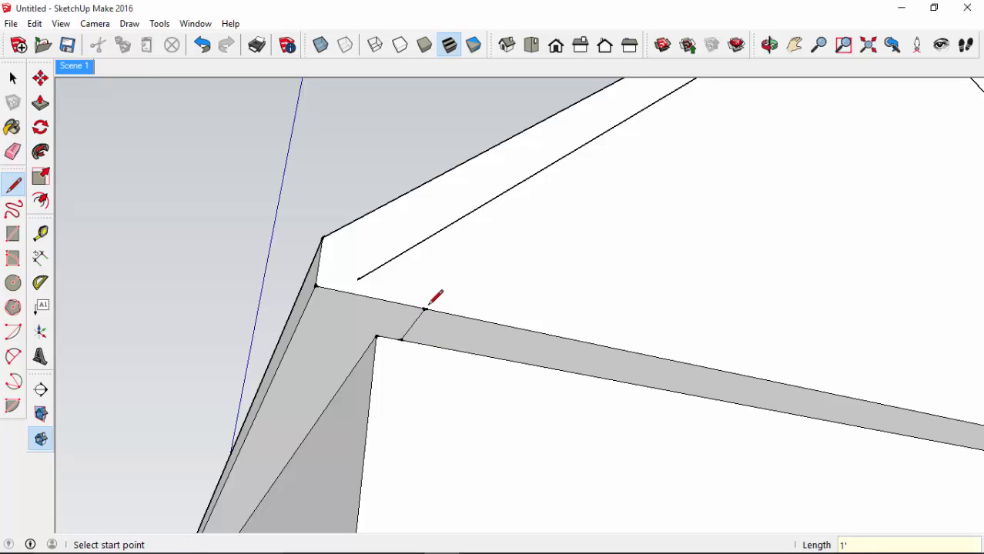
left_click(429, 236)
key("e")
left_click(385, 262)
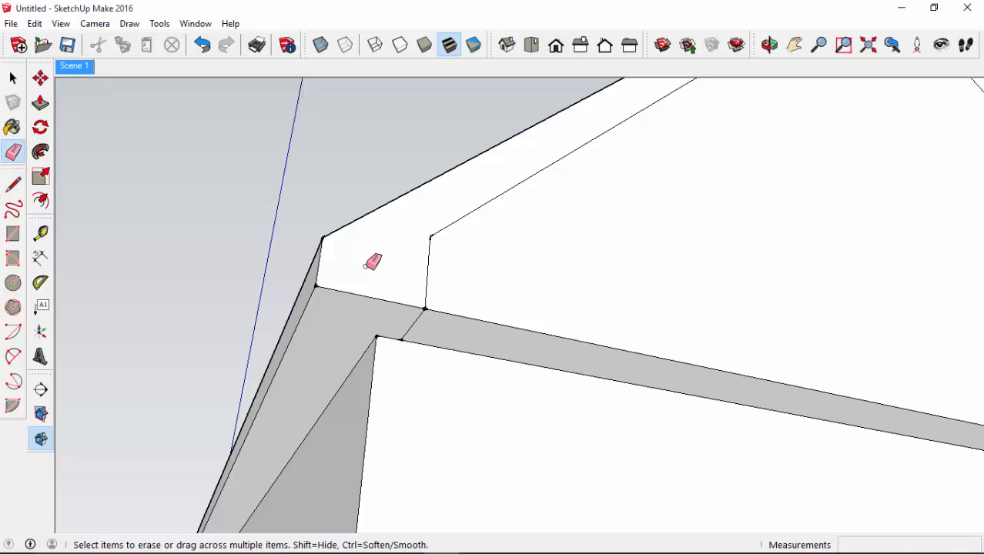
Step: Push/Pull the inner face of the front gable inward until it is flush with the end wall below
scroll(392, 260, "down", 4)
mouse_move(653, 267)
middle_mouse_down()
mouse_move(542, 294)
mouse_move(528, 242)
mouse_move(482, 366)
middle_mouse_up()
key("p")
left_click(468, 392)
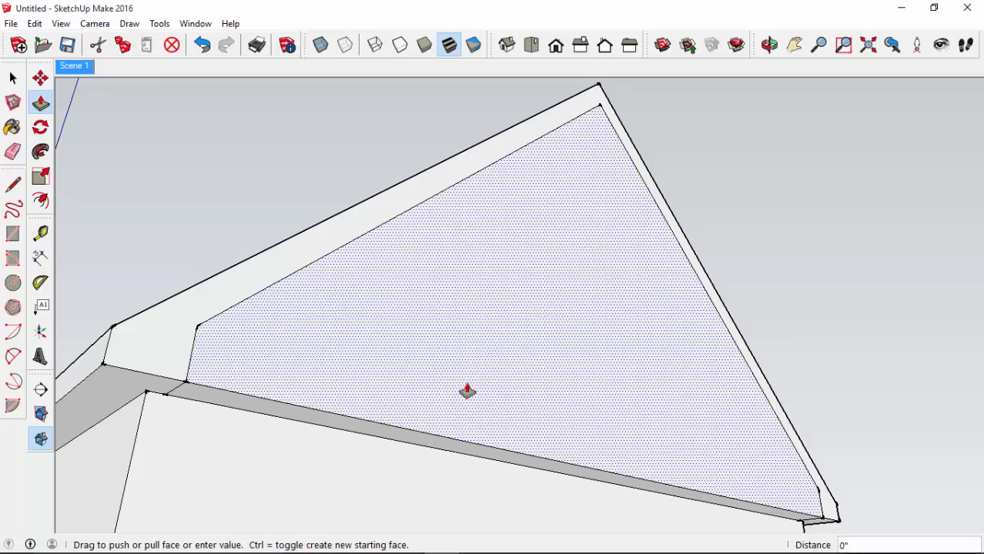
left_click(398, 473)
mouse_move(398, 474)
middle_mouse_down()
mouse_move(396, 334)
mouse_move(624, 365)
mouse_move(446, 365)
mouse_move(367, 323)
mouse_move(523, 321)
mouse_move(475, 294)
middle_mouse_up()
key("e")
Step: Offset the two sloping roof edges inward on the face of the opposite gable
mouse_move(672, 319)
middle_mouse_down()
mouse_move(468, 358)
mouse_move(248, 279)
mouse_move(369, 288)
mouse_move(356, 246)
mouse_move(371, 231)
mouse_move(260, 222)
mouse_move(277, 247)
mouse_move(318, 216)
middle_mouse_up()
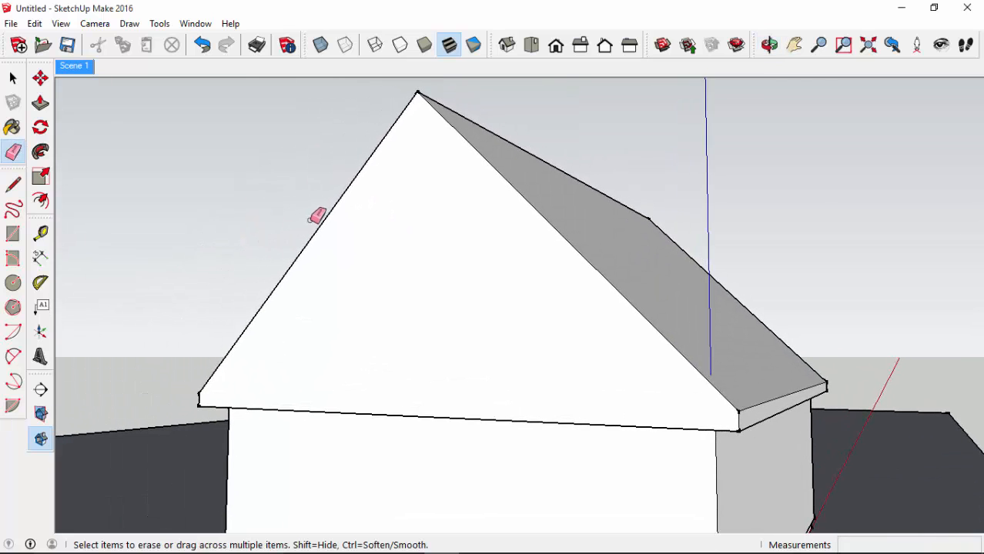
key("space")
left_click(328, 215)
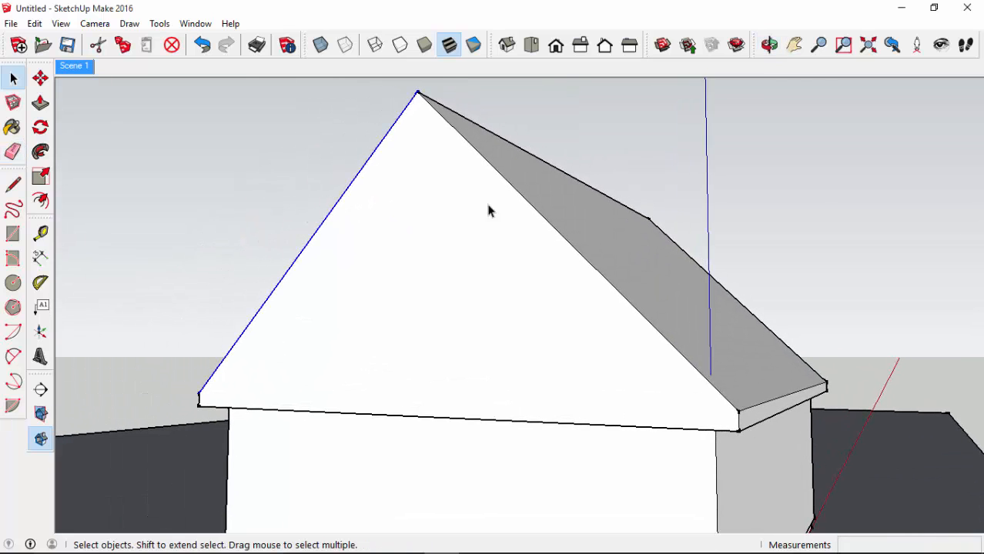
middle_click_drag(556, 243, 536, 220)
left_click(536, 224, "shift")
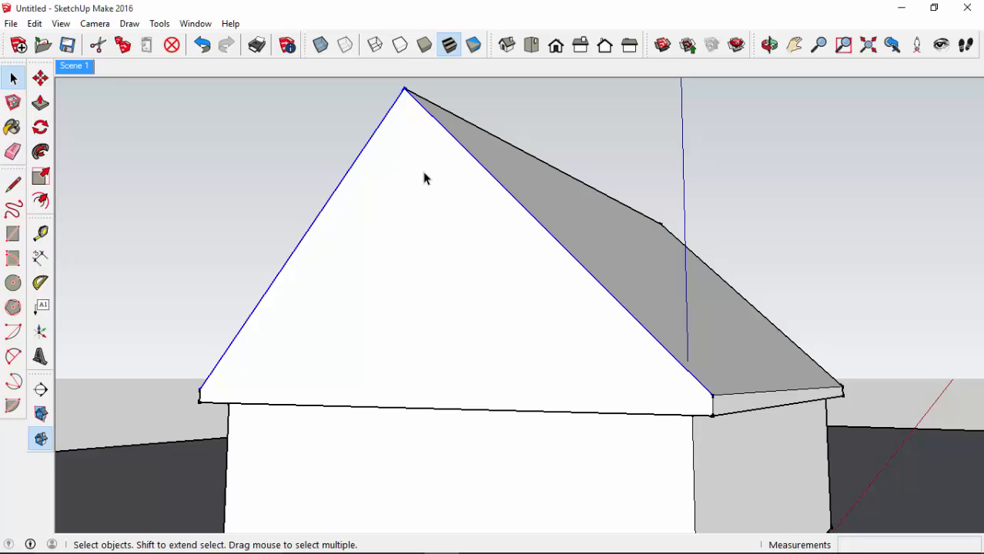
key("f")
left_click(505, 193)
left_click(499, 214)
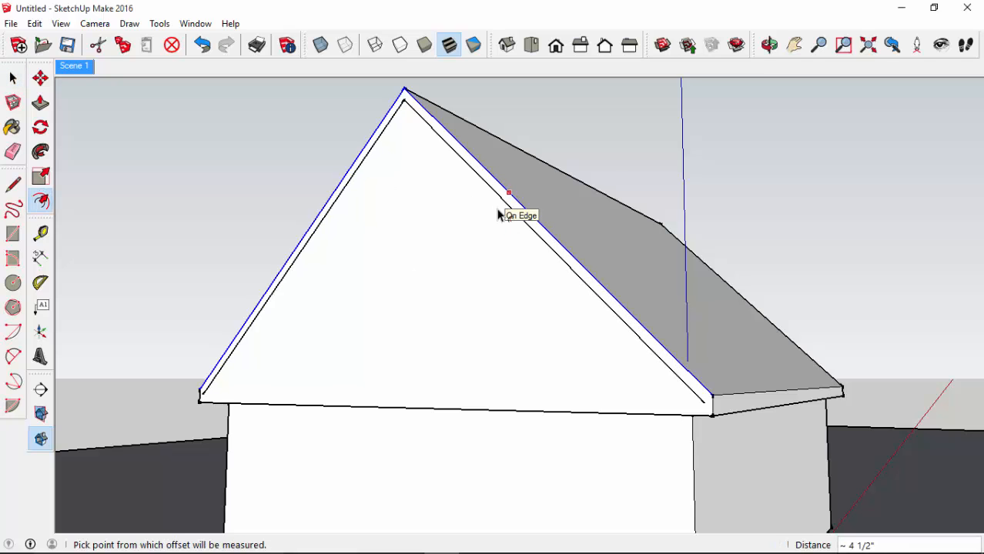
key("ctrl+z")
left_click(517, 205)
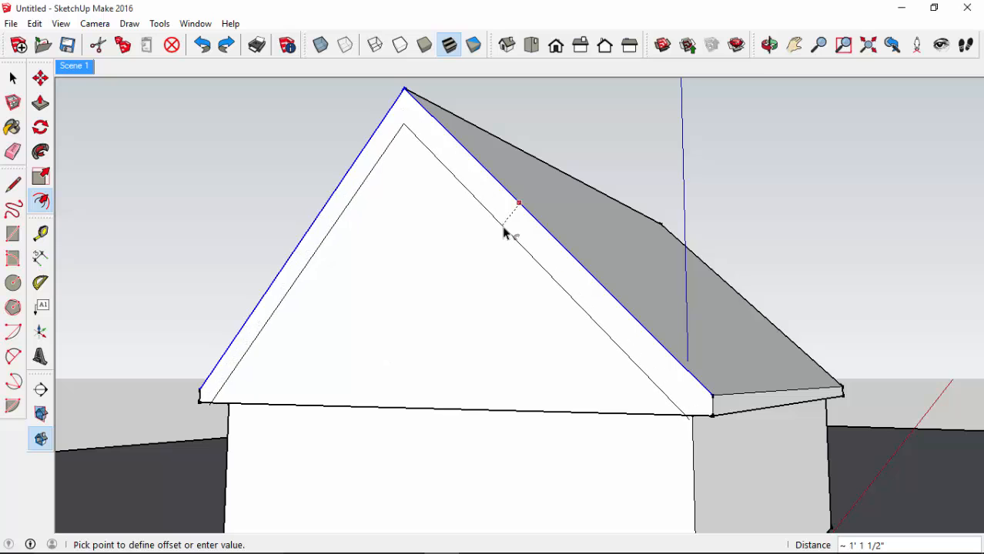
left_click(505, 235)
Step: Draw a 4" line along the top edge of the wall below this gable, starting from the wall corner beside the eave
middle_click_drag(505, 244, 638, 362)
scroll(616, 343, "up", 5)
scroll(530, 266, "down", 4)
scroll(516, 352, "down", 3)
middle_click_drag(516, 352, 529, 325)
key("l")
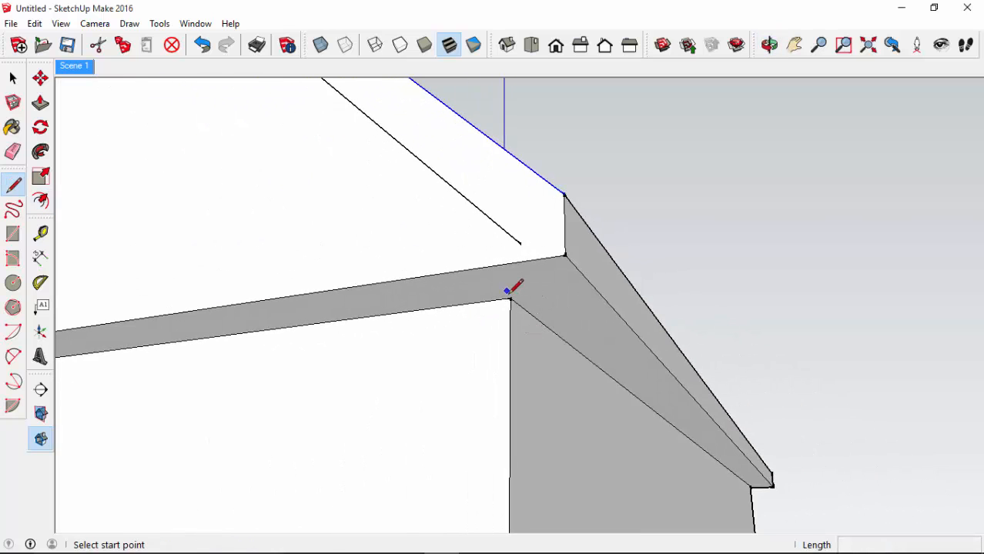
left_click(511, 299)
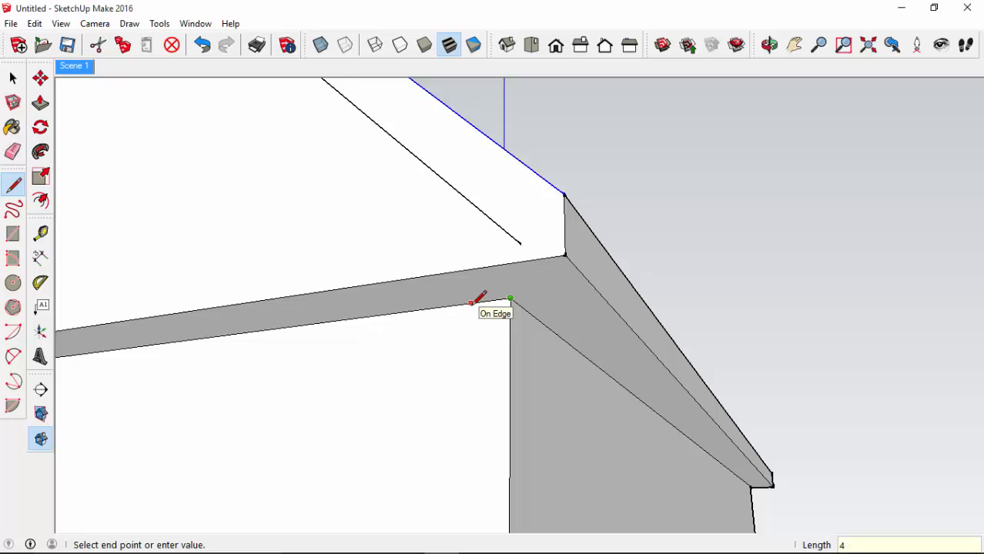
key("Return")
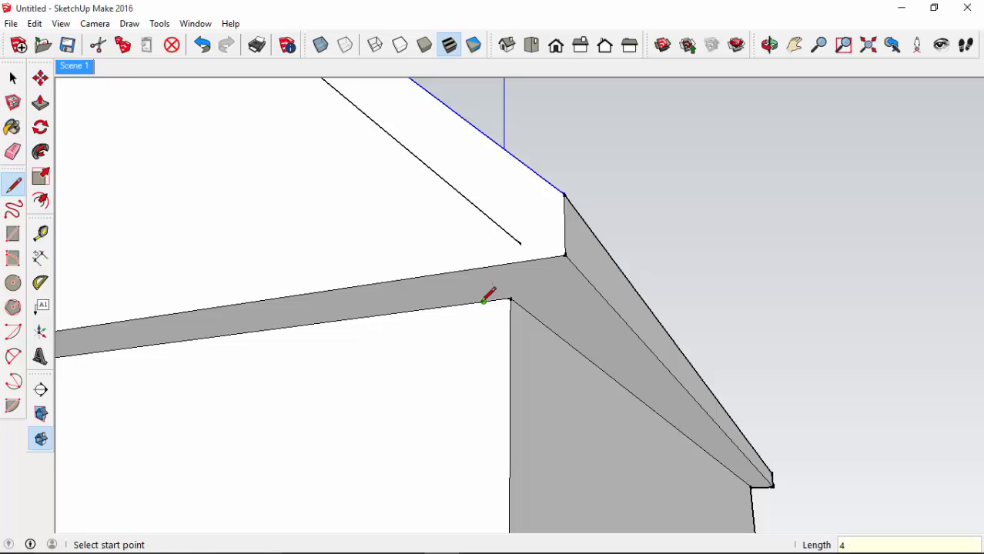
Step: Extend the 4" mark across the soffit and vertically up to the gable's offset line, and erase that line's loose end
left_click(484, 301)
left_click(444, 272)
left_click(444, 272)
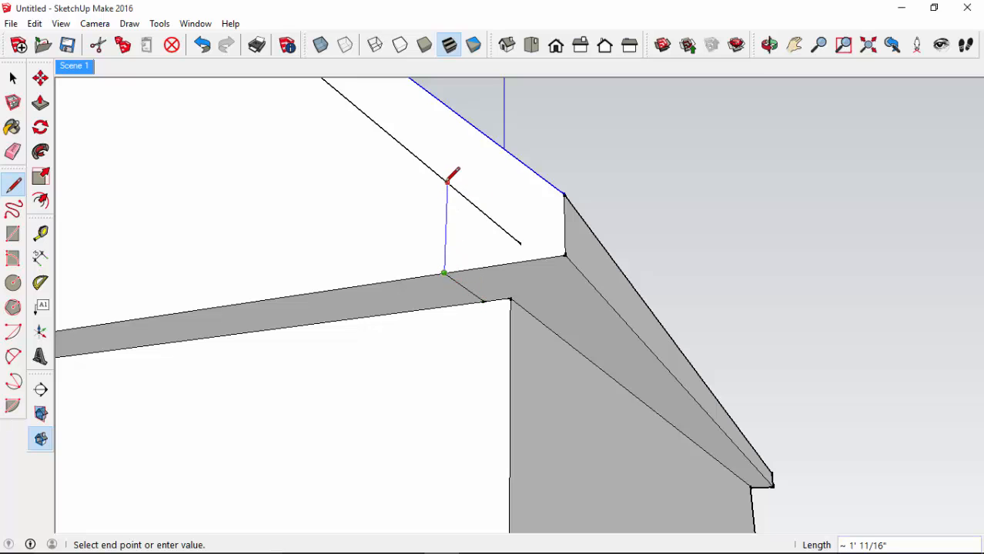
left_click(447, 182)
key("e")
left_click(483, 213)
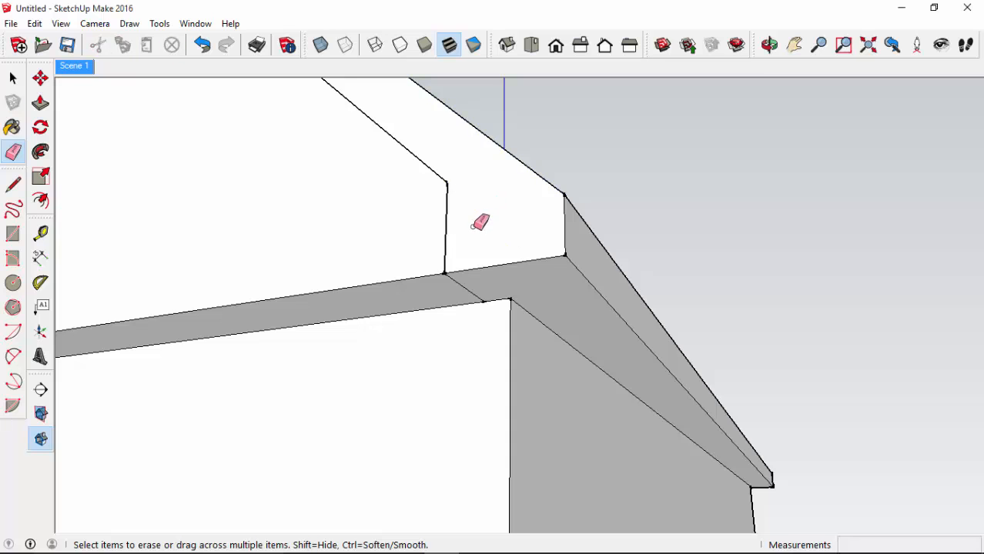
Step: Draw a 4" line along the same wall's top edge from its other corner
mouse_move(481, 219)
middle_mouse_down()
mouse_move(289, 283)
mouse_move(679, 281)
mouse_move(322, 211)
middle_mouse_up()
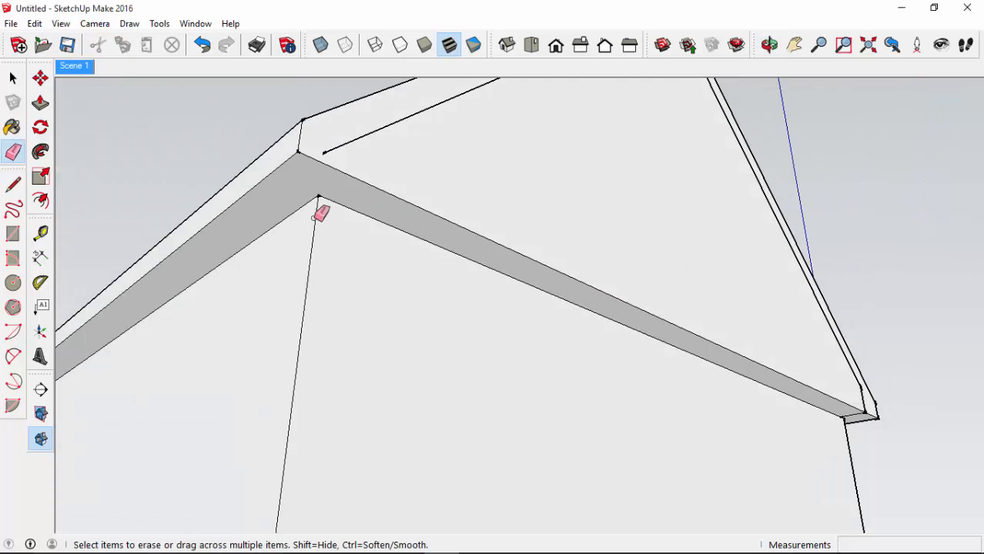
scroll(322, 211, "up", 3)
key("l")
left_click(330, 186)
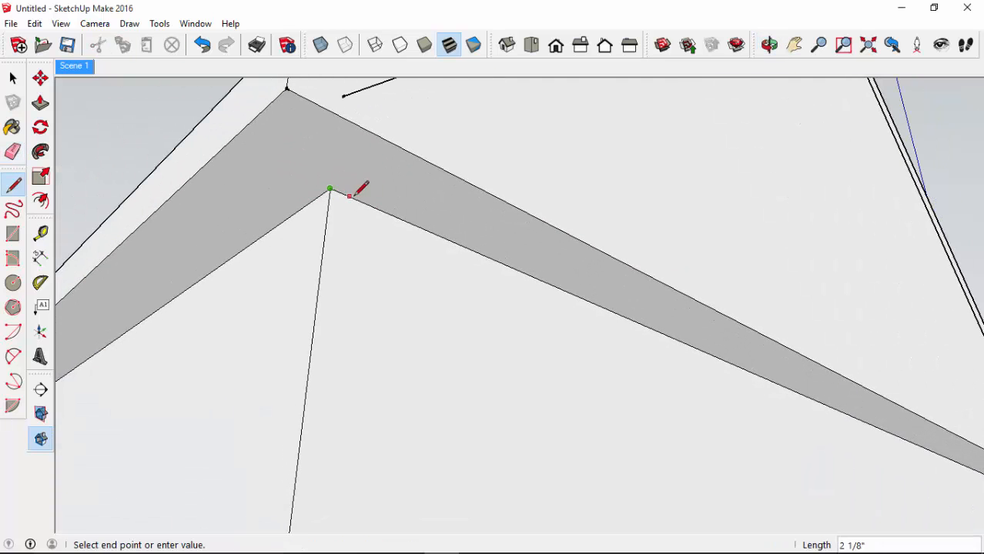
left_click(360, 201)
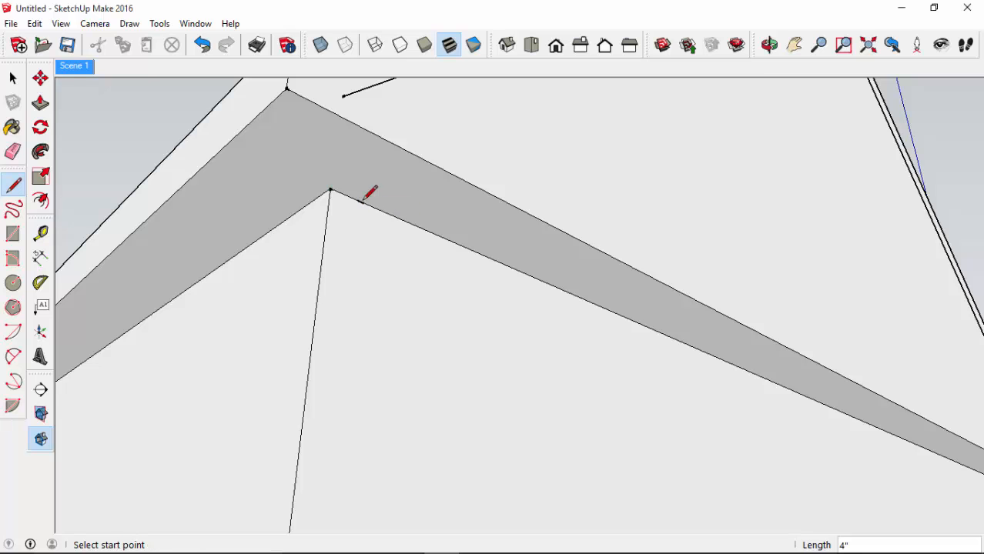
Step: Connect the second 4" mark across the soffit and up to the offset slope line, and erase the loose end there
left_click(360, 201)
left_click(425, 158)
middle_click_drag(435, 131, 405, 280)
left_click(406, 281)
left_click(411, 179)
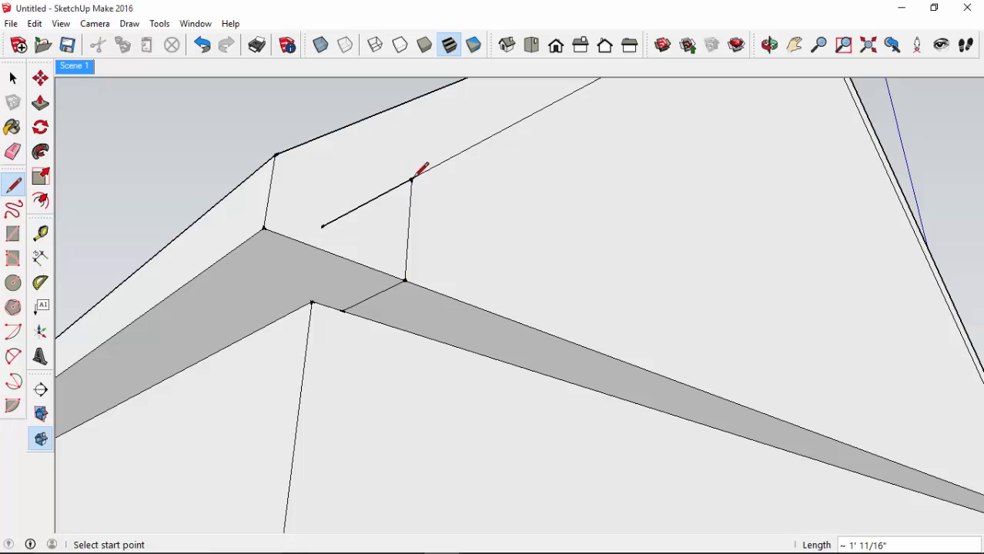
key("e")
left_click(386, 191)
Step: Push/Pull the gable's inner face 1' inward, flush with the wall below, and erase the leftover edge between them
scroll(368, 218, "down", 2)
key("p")
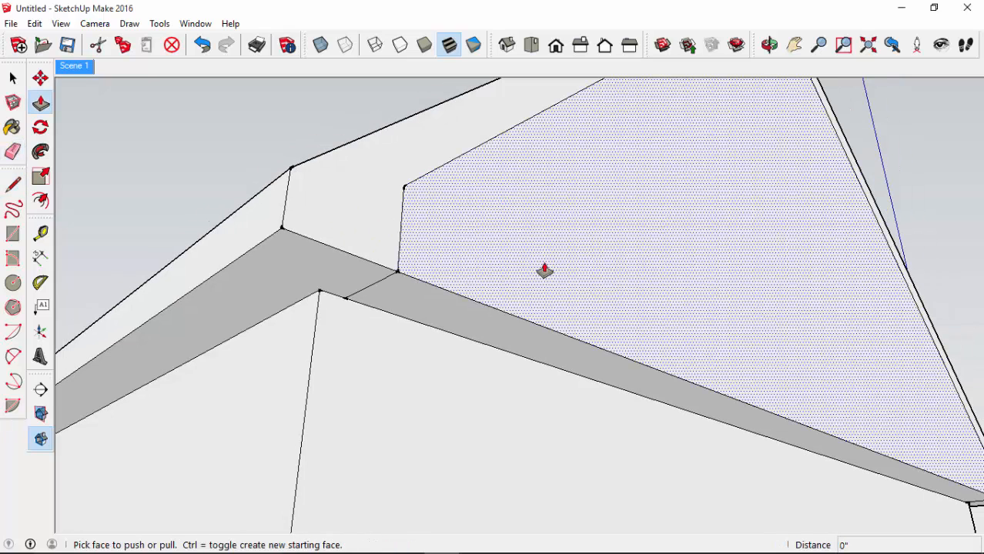
left_click_drag(546, 270, 478, 374)
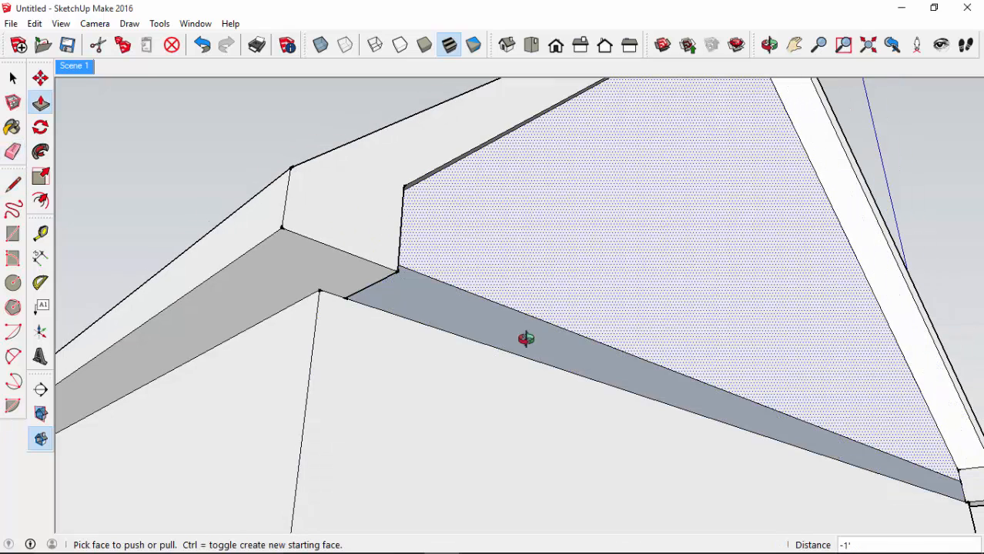
key("e")
left_click_drag(538, 322, 534, 346)
Step: Draw a horizontal line about 14' long from the ridge's midpoint along the green axis, aligned with the eave
scroll(481, 220, "down", 5)
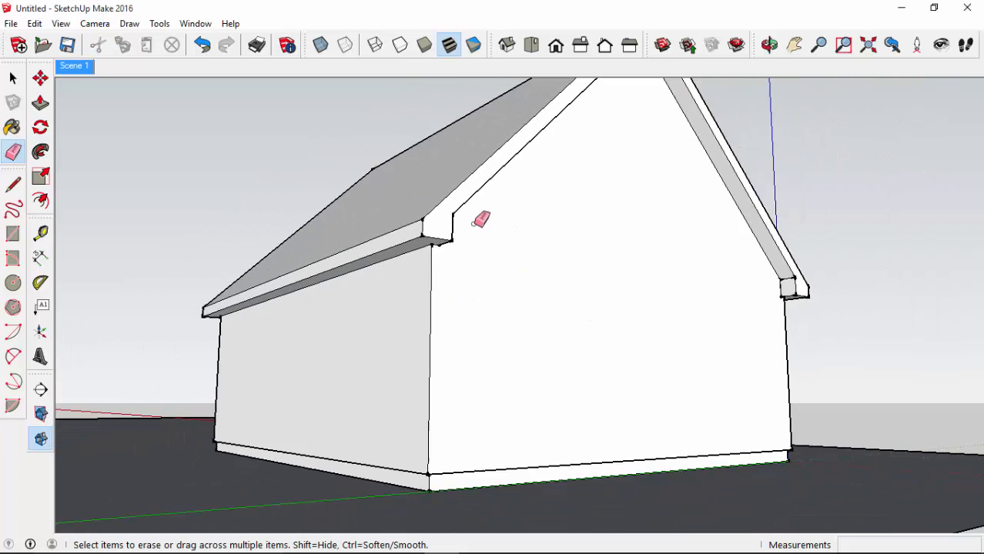
scroll(525, 291, "down", 3)
mouse_move(525, 291)
middle_mouse_down()
mouse_move(523, 369)
mouse_move(398, 334)
mouse_move(238, 374)
mouse_move(306, 270)
mouse_move(392, 286)
mouse_move(398, 211)
mouse_move(507, 280)
mouse_move(363, 286)
mouse_move(641, 327)
mouse_move(636, 309)
mouse_move(685, 226)
mouse_move(695, 246)
mouse_move(472, 231)
mouse_move(278, 199)
mouse_move(404, 268)
mouse_move(677, 268)
mouse_move(607, 328)
mouse_move(619, 356)
middle_mouse_up()
key("l")
middle_click_drag(402, 218, 464, 248)
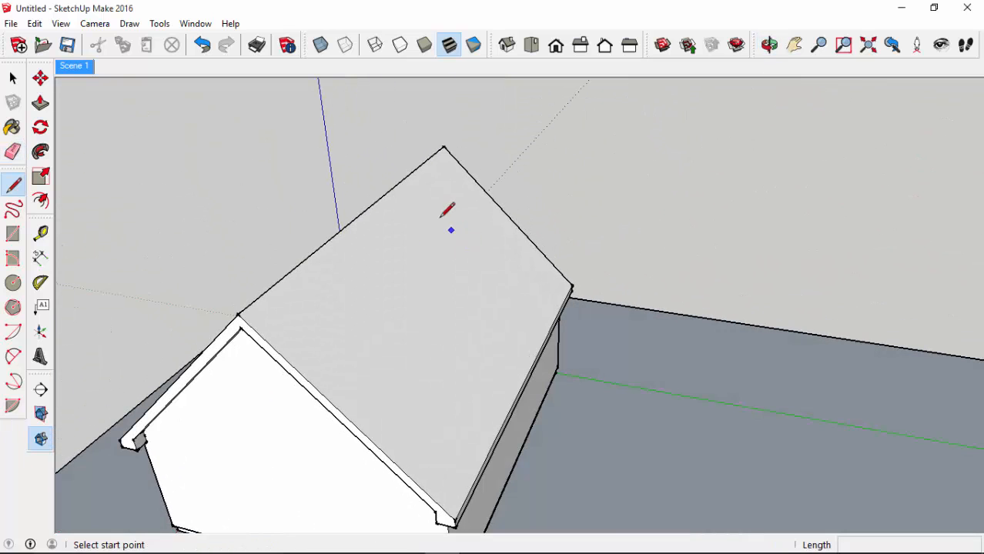
left_click(366, 209)
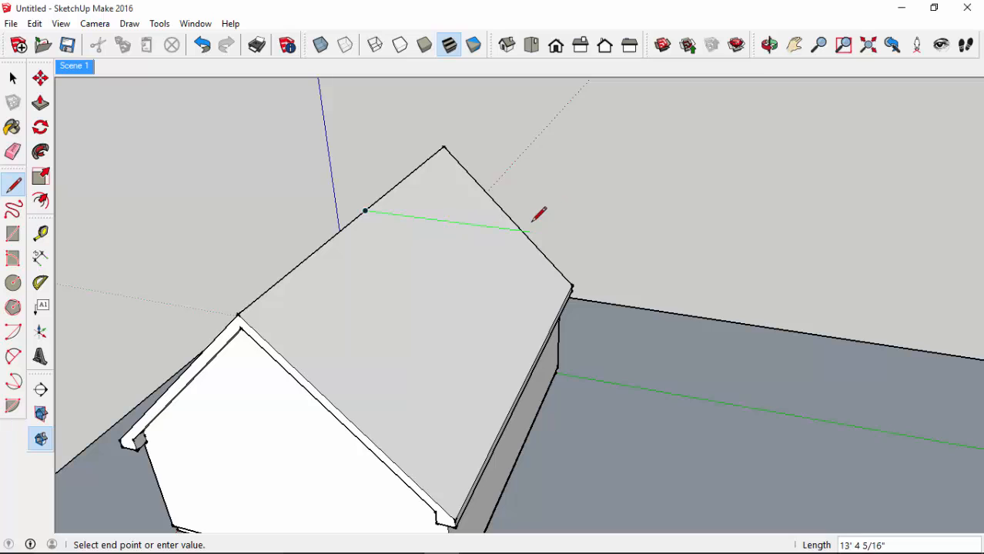
middle_click_drag(537, 211, 585, 171)
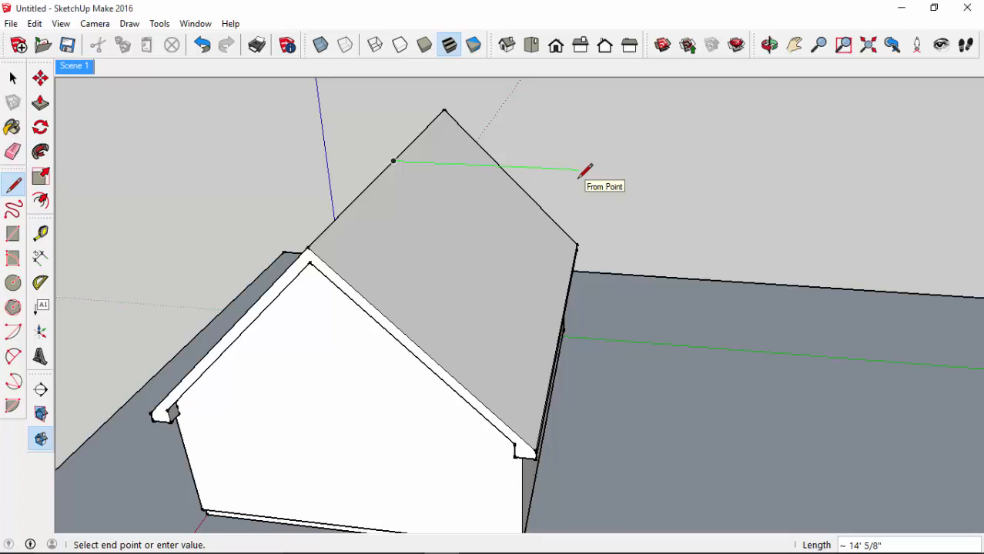
left_click(580, 169)
middle_click_drag(584, 167, 488, 216)
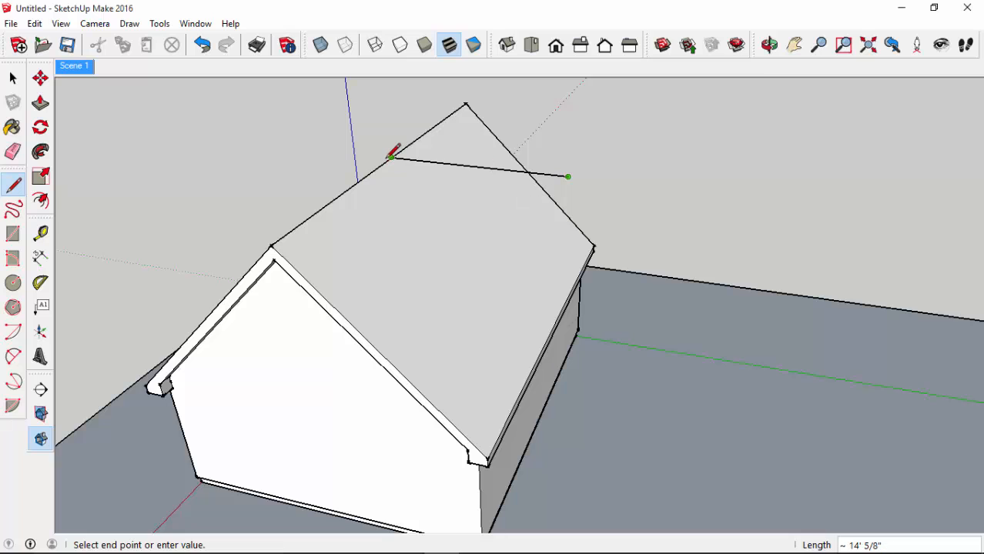
key("Escape")
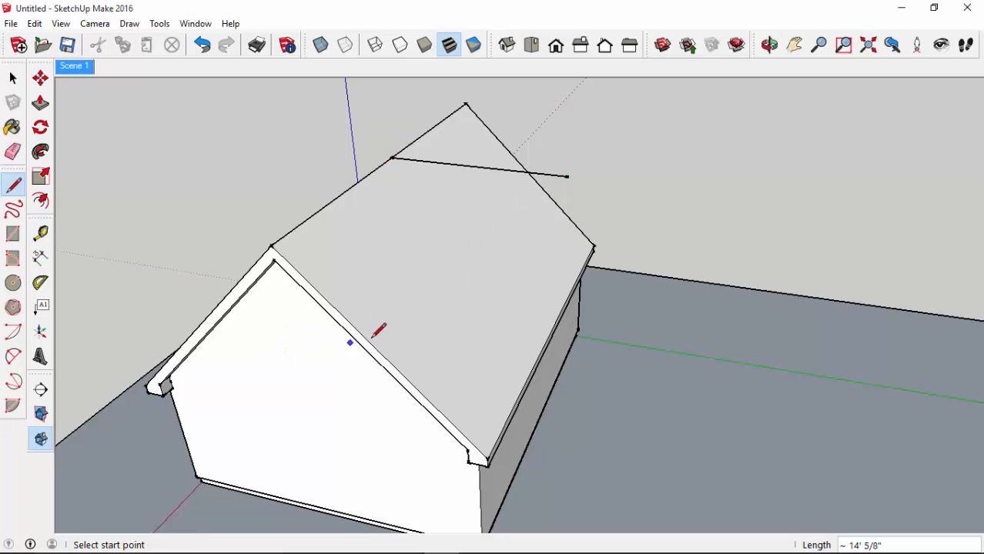
middle_click_drag(347, 400, 461, 375)
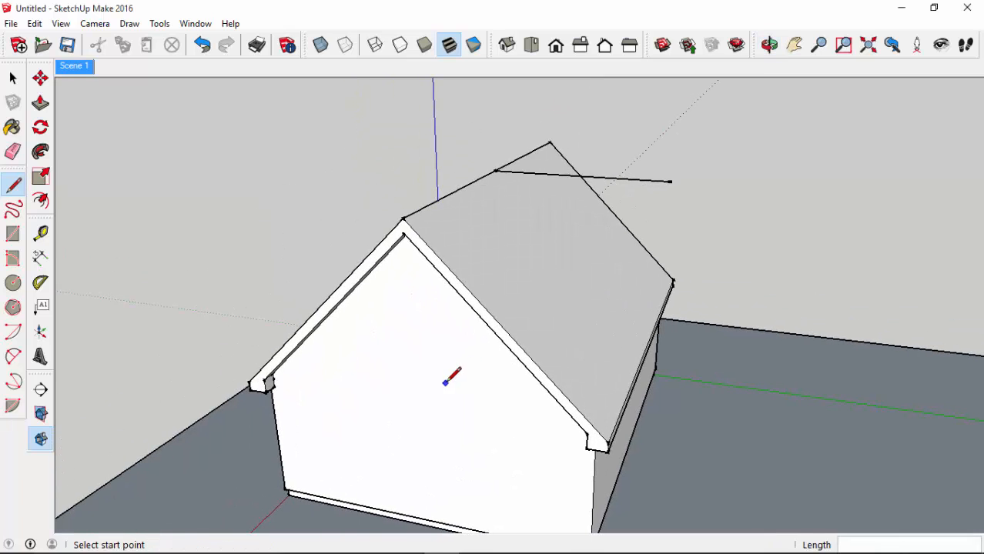
key("q")
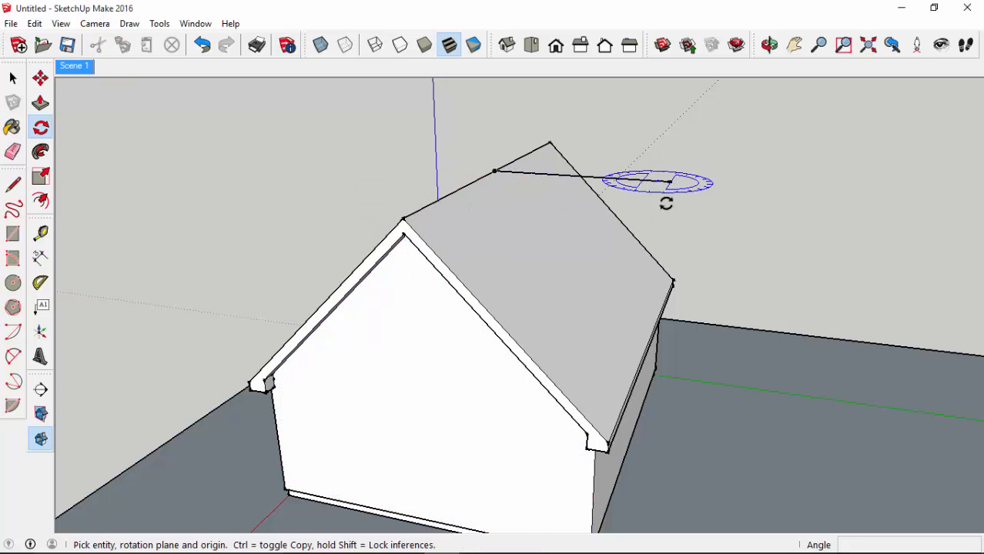
left_click(419, 353)
key("Escape")
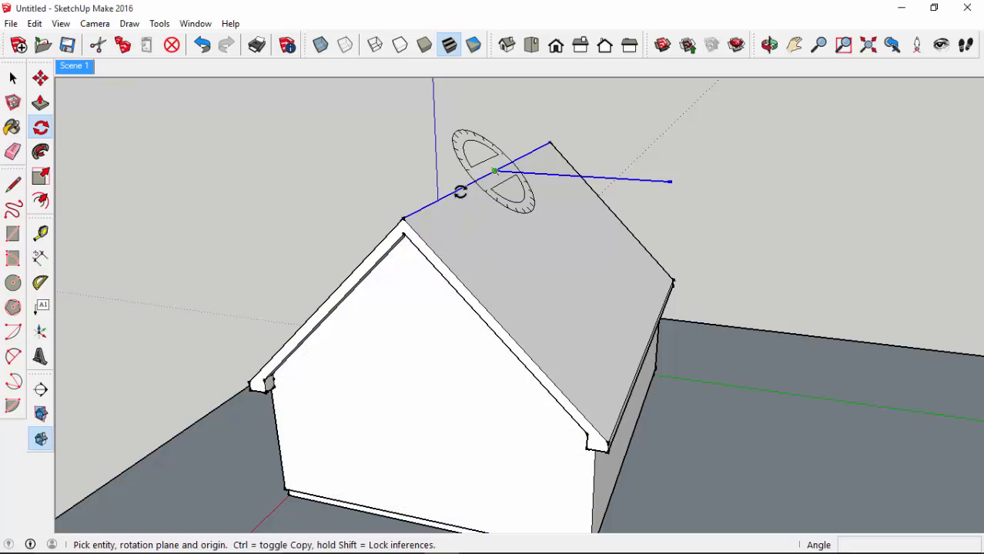
Step: Rotate the horizontal line downward about its ridge end to a 3:12 slope, in the plane parallel to the gable wall
left_click(13, 78)
left_click(537, 176)
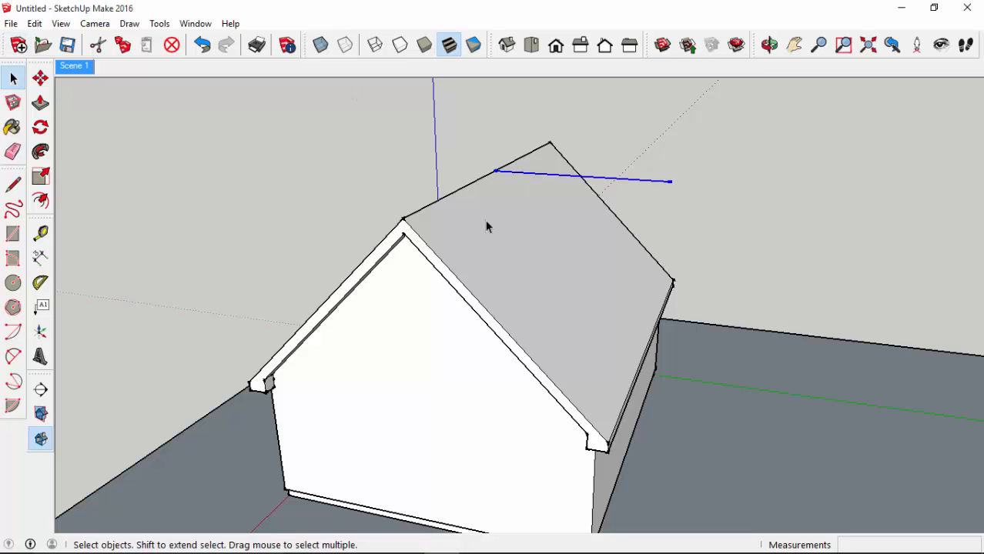
key("q")
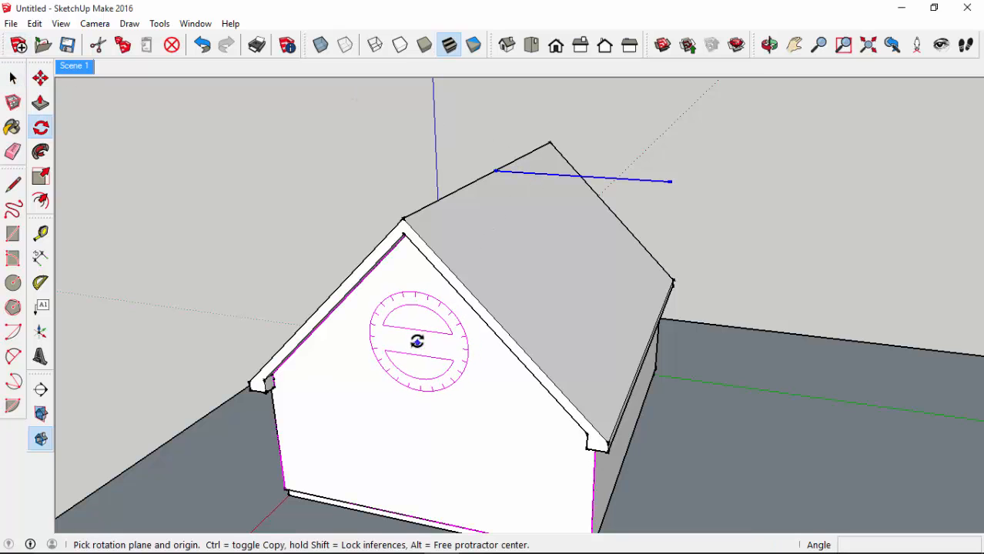
left_click(495, 171, "shift")
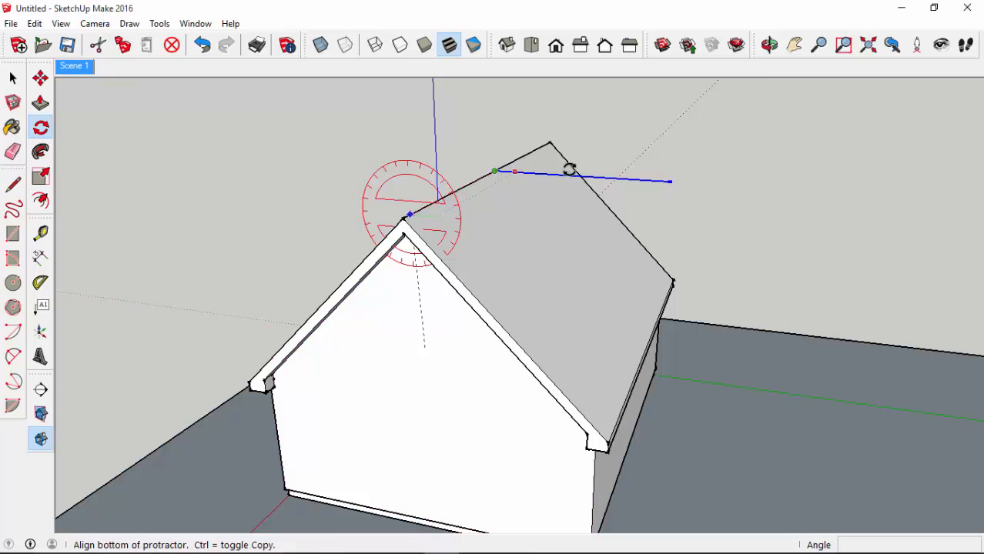
left_click(670, 182)
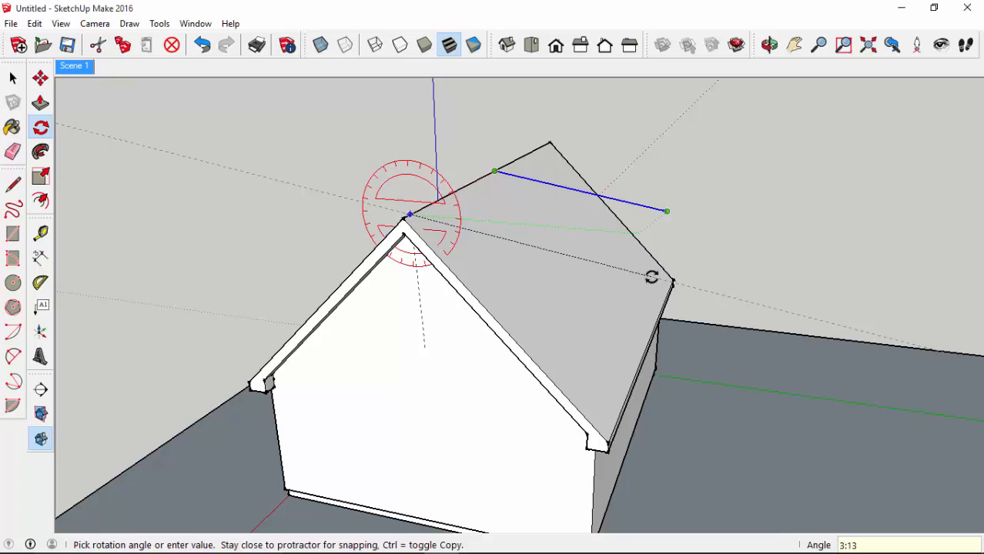
key("Return")
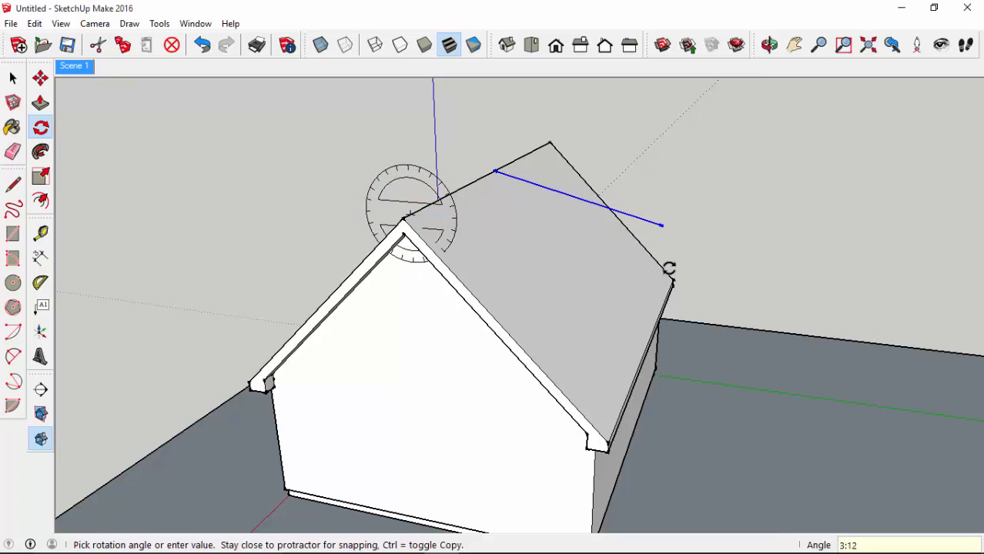
Step: Draw a vertical line from the midpoint of the roof's eave edge up to the 3:12 sloped line
key("l")
middle_click_drag(637, 351, 613, 337)
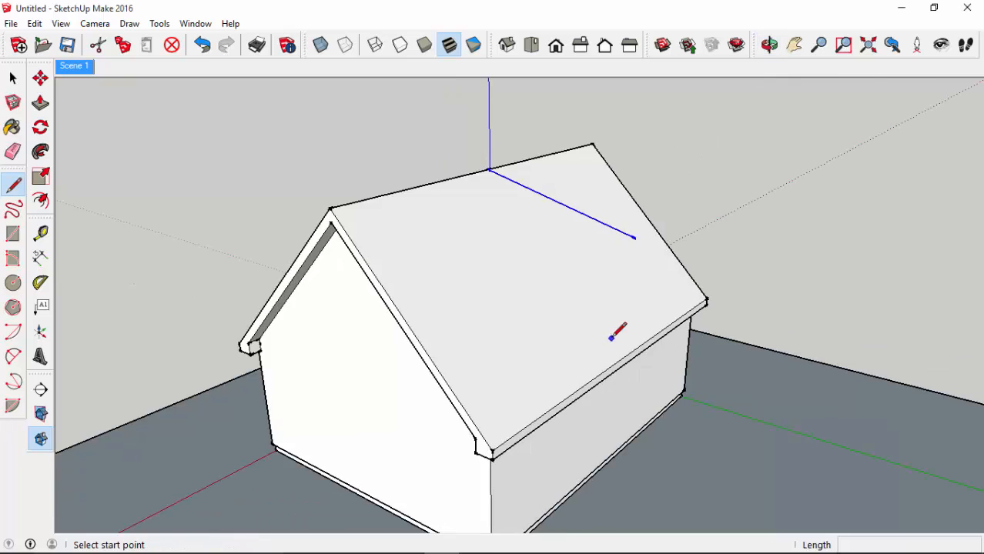
left_click(622, 358)
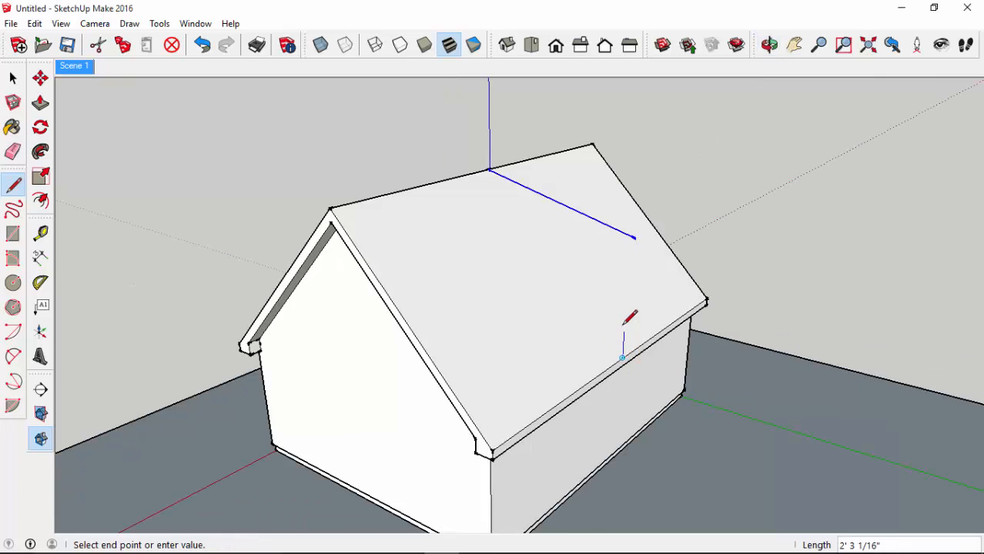
left_click(630, 236)
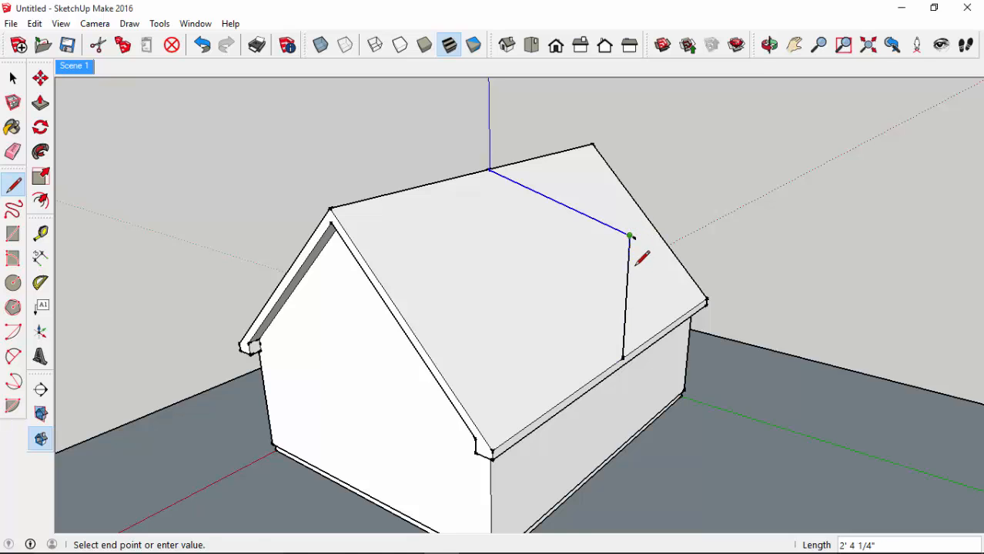
scroll(636, 253, "up", 3)
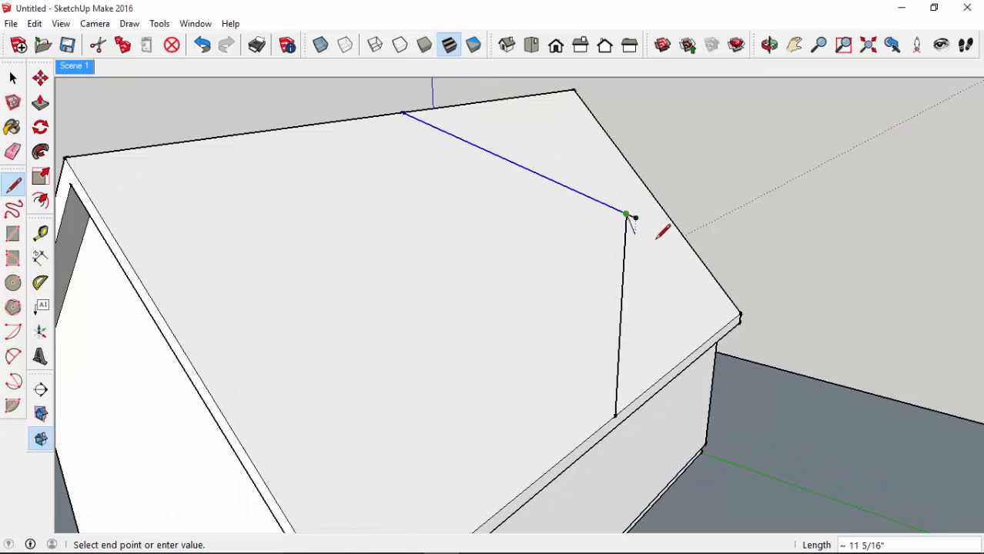
key("Escape")
scroll(640, 211, "up", 2)
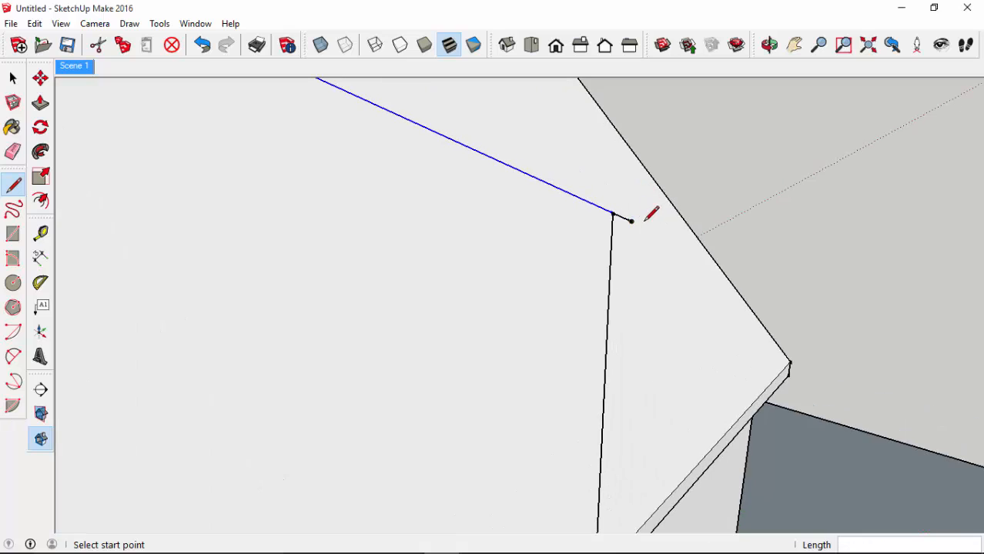
Step: Erase the short stub of the 3:12 sloped line that extends past the vertical line
key("space")
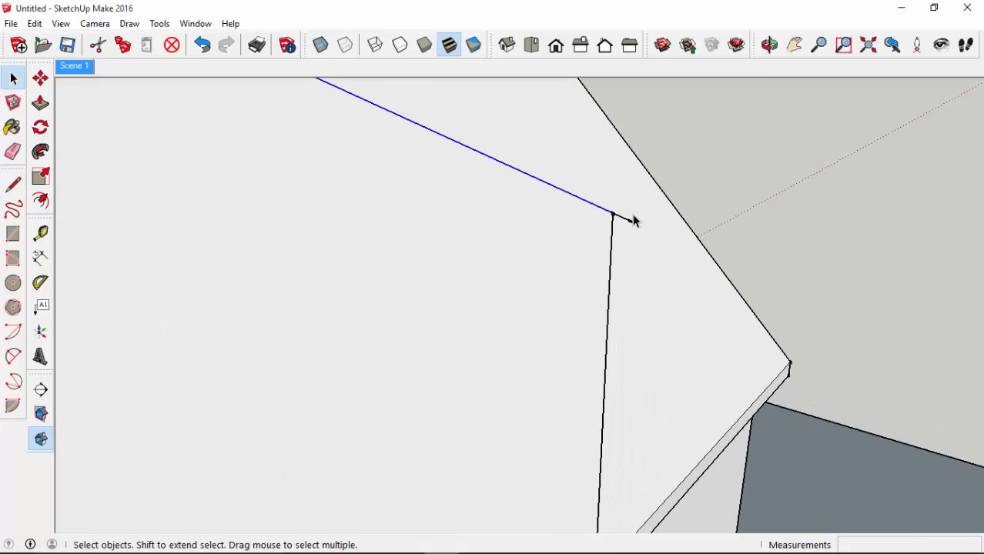
key("e")
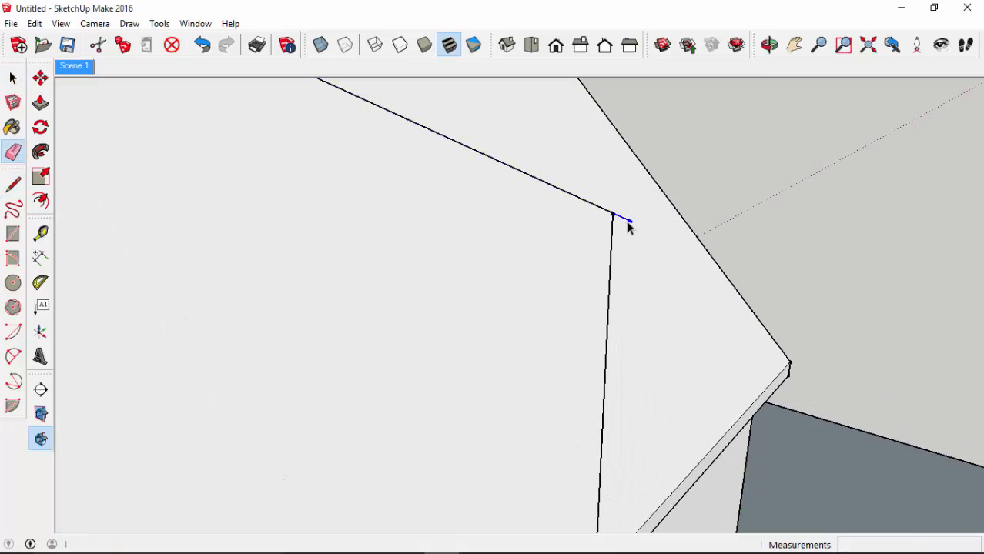
left_click(627, 221)
scroll(634, 224, "down", 2)
key("space")
middle_click_drag(576, 296, 596, 293)
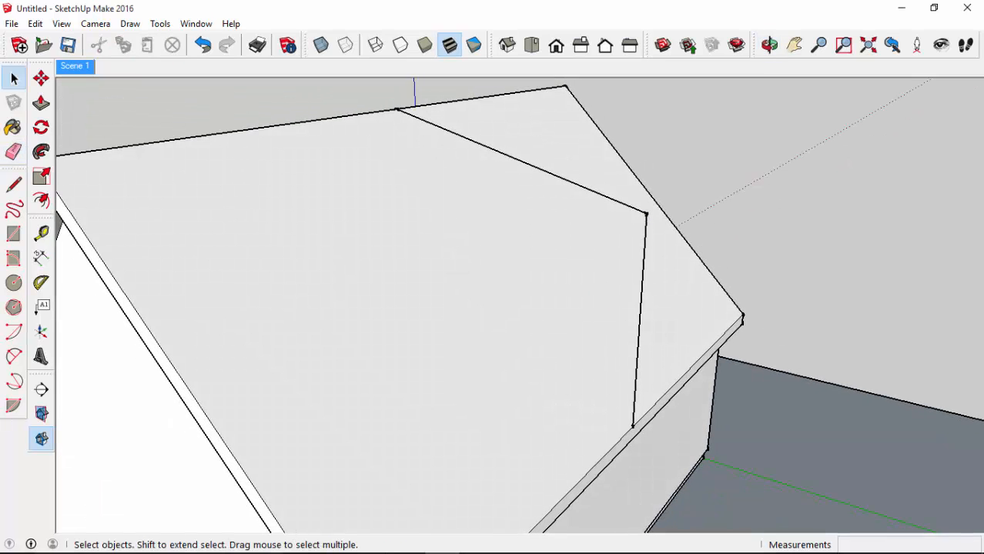
Step: Draw an 8" line straight down from the outer end of the sloped line, along the vertical line
key("l")
left_click(646, 213)
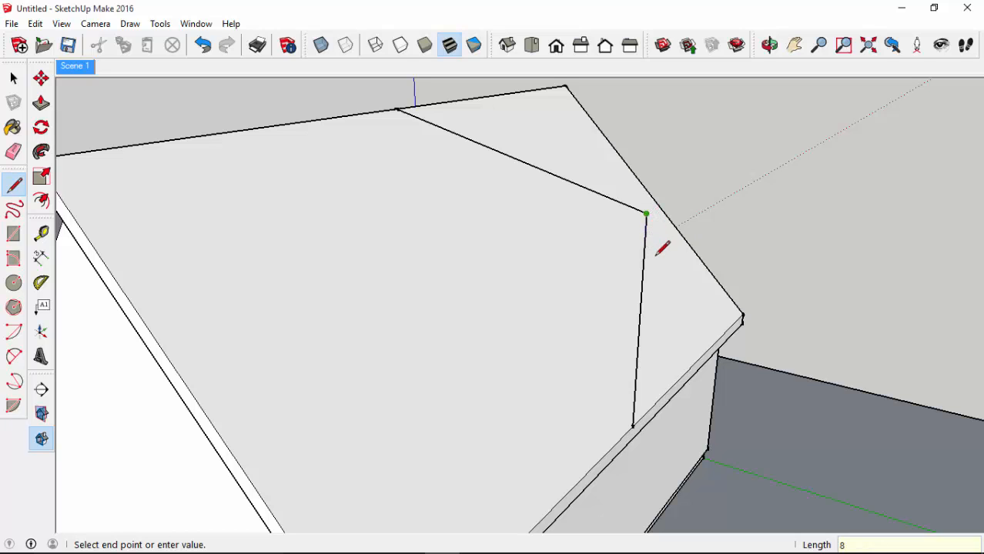
scroll(645, 237, "up", 4)
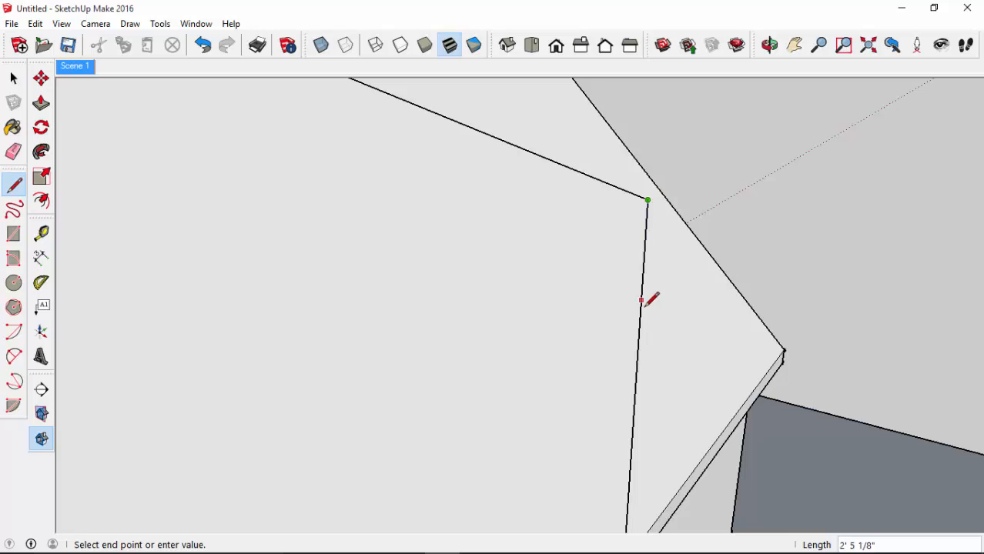
key("Return")
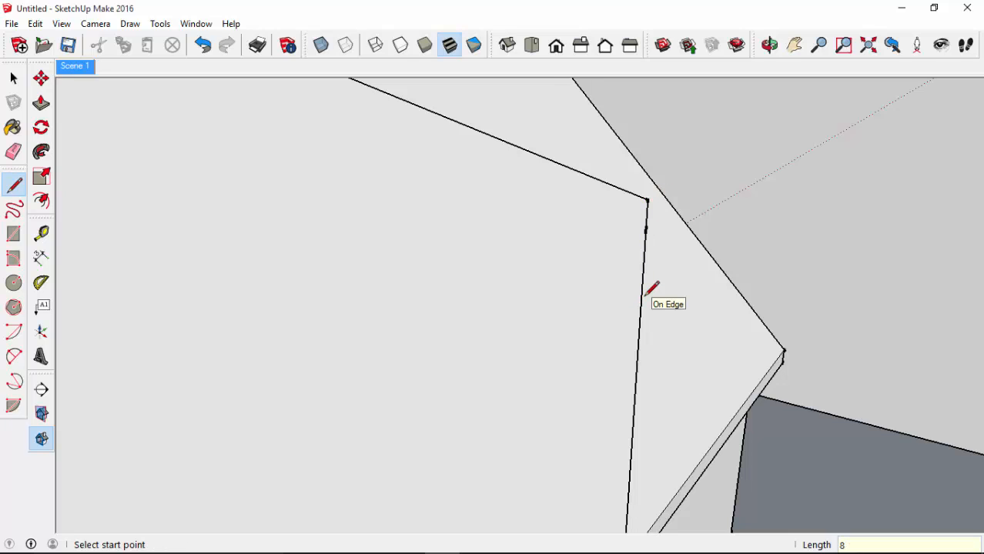
Step: Draw a 1' horizontal line inward along the green axis from the 8" line's lower end, aligned with the building wall below
left_click(645, 228)
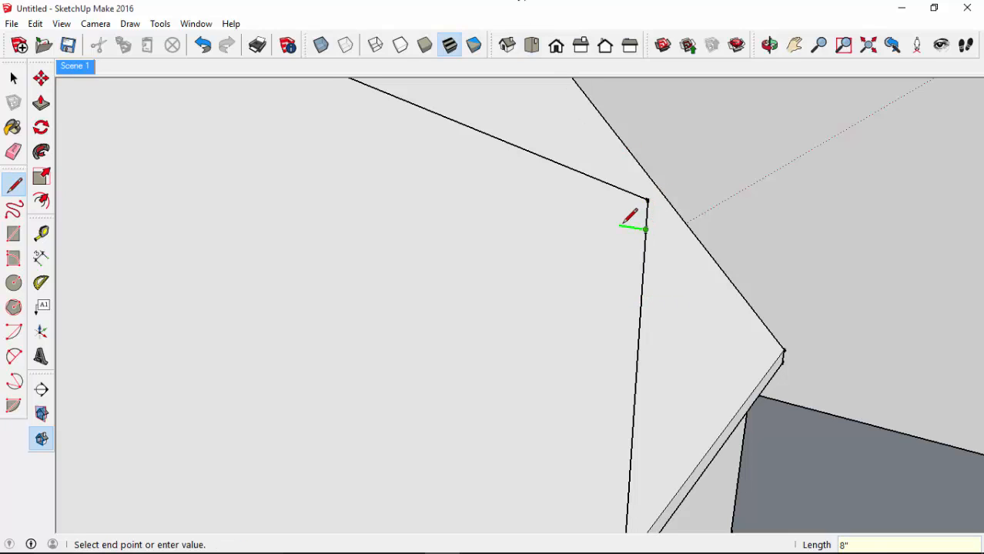
scroll(555, 204, "down", 3)
scroll(555, 209, "down", 2)
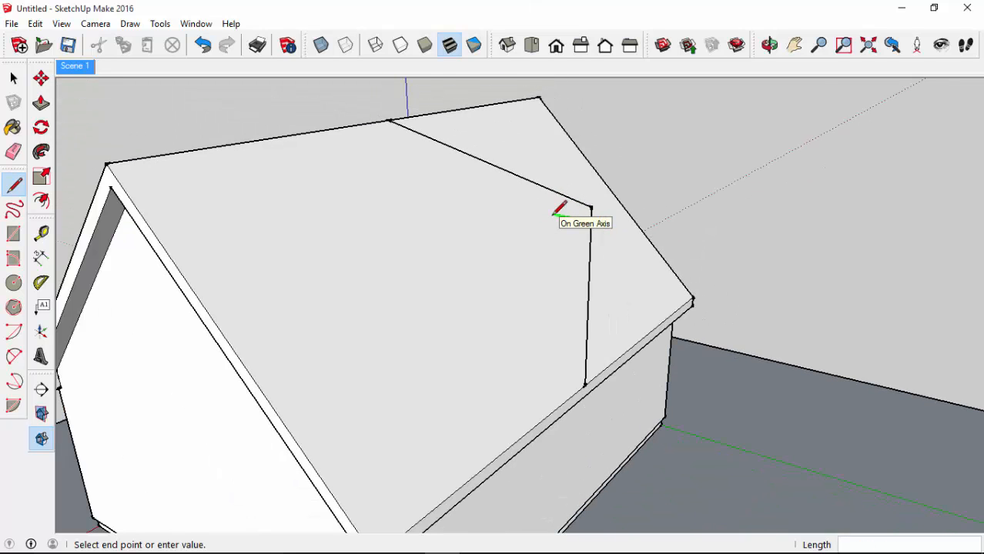
key("shift")
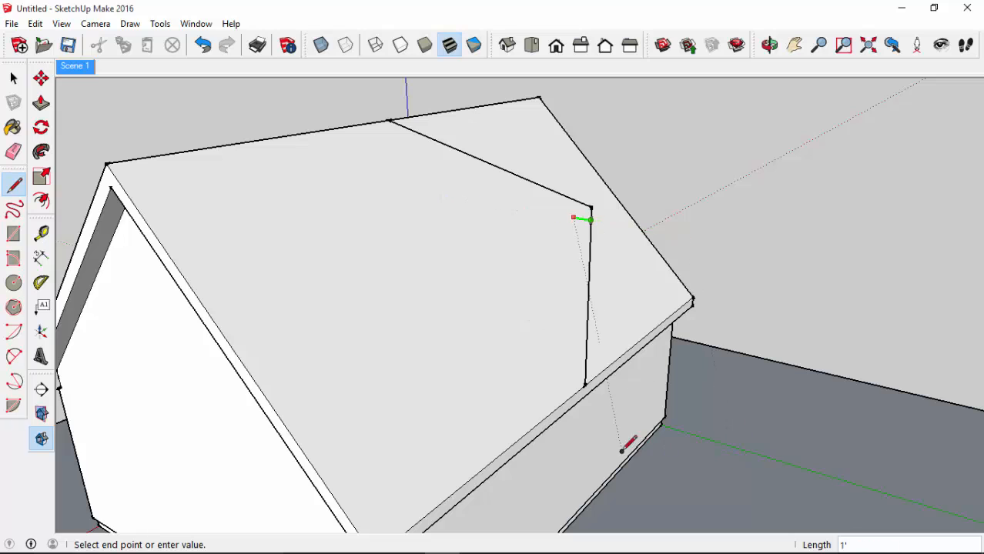
left_click(635, 392)
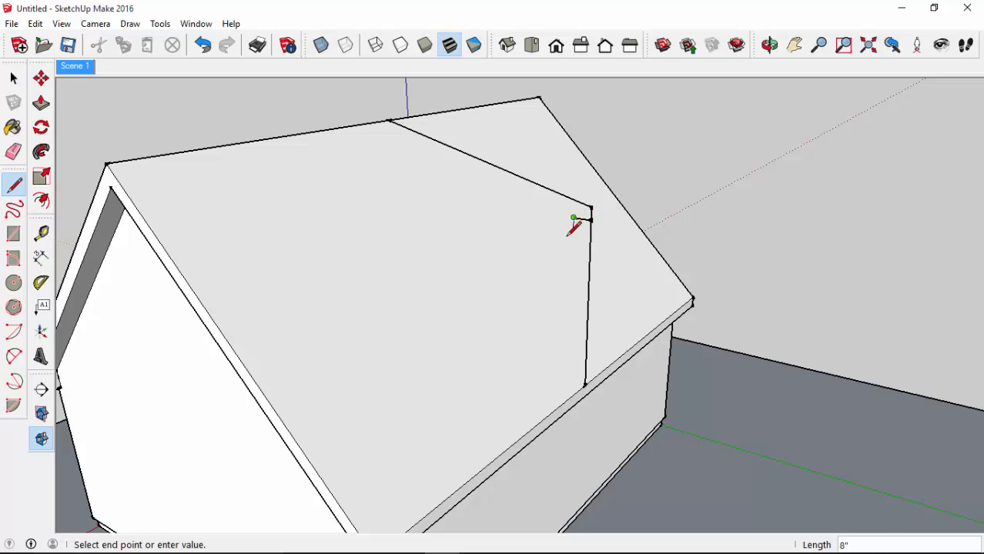
Step: Close the dormer profile with a vertical line down to the roof and a line to the ridge midpoint, and erase the leftover outer vertical line
left_click(552, 317)
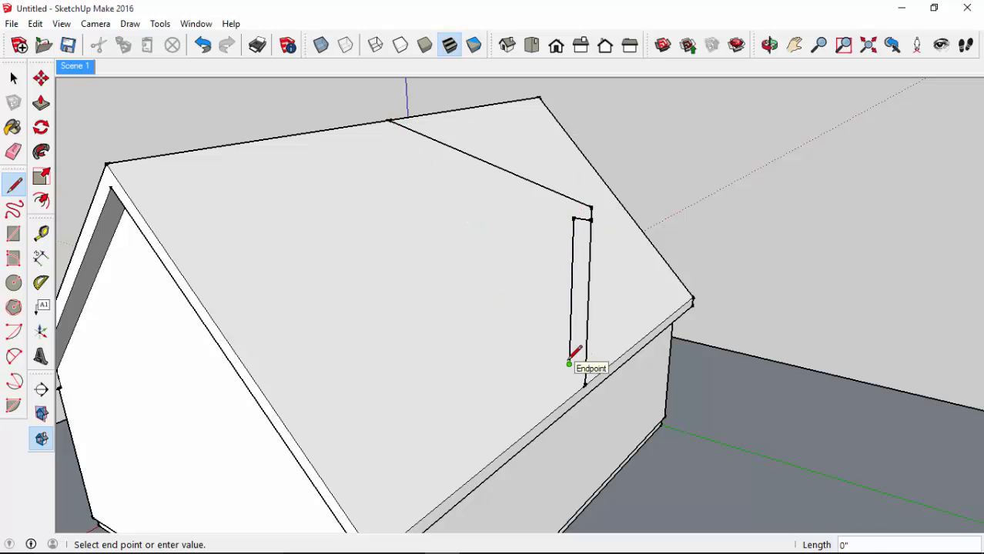
left_click(389, 120)
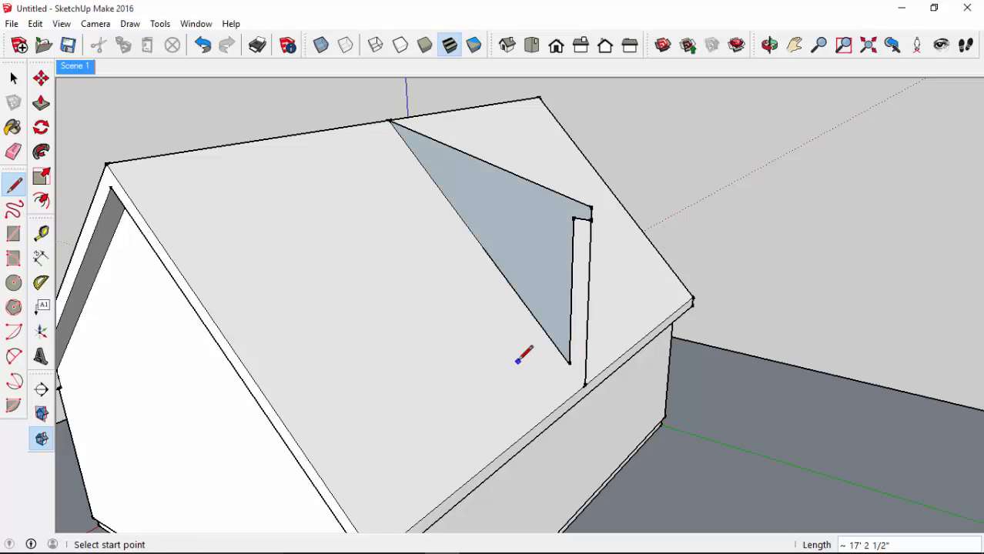
key("e")
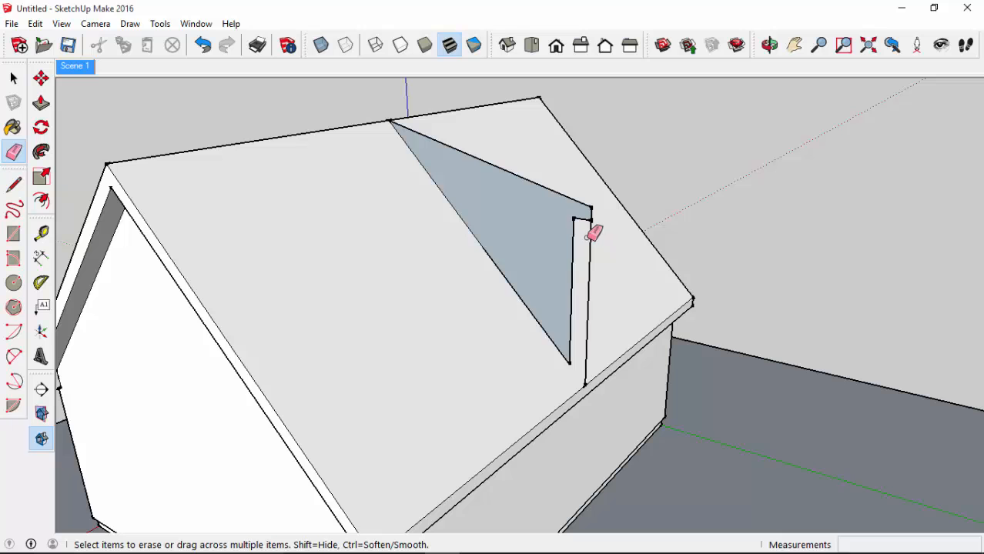
left_click(590, 236)
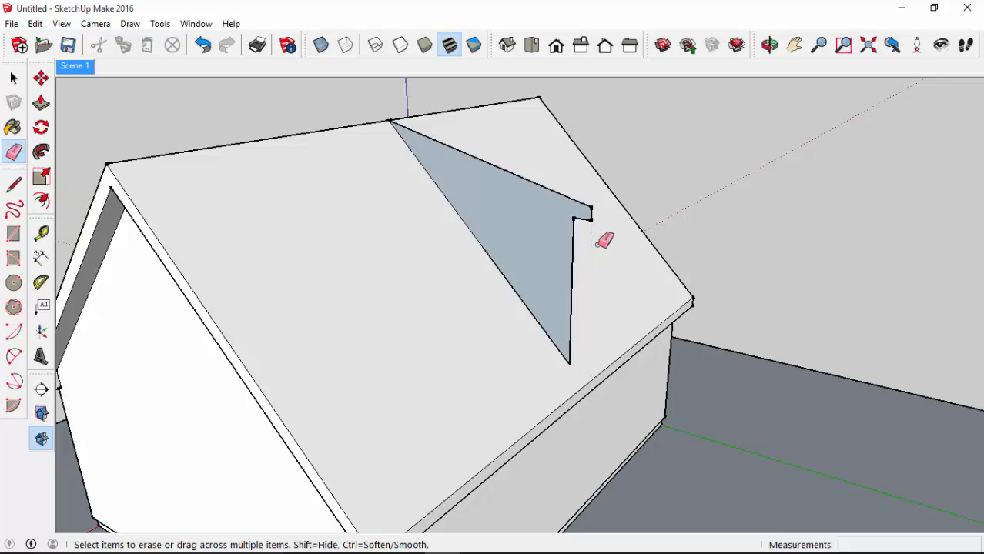
mouse_move(498, 308)
middle_mouse_down()
mouse_move(318, 351)
mouse_move(600, 277)
mouse_move(534, 316)
mouse_move(534, 270)
mouse_move(537, 339)
middle_mouse_up()
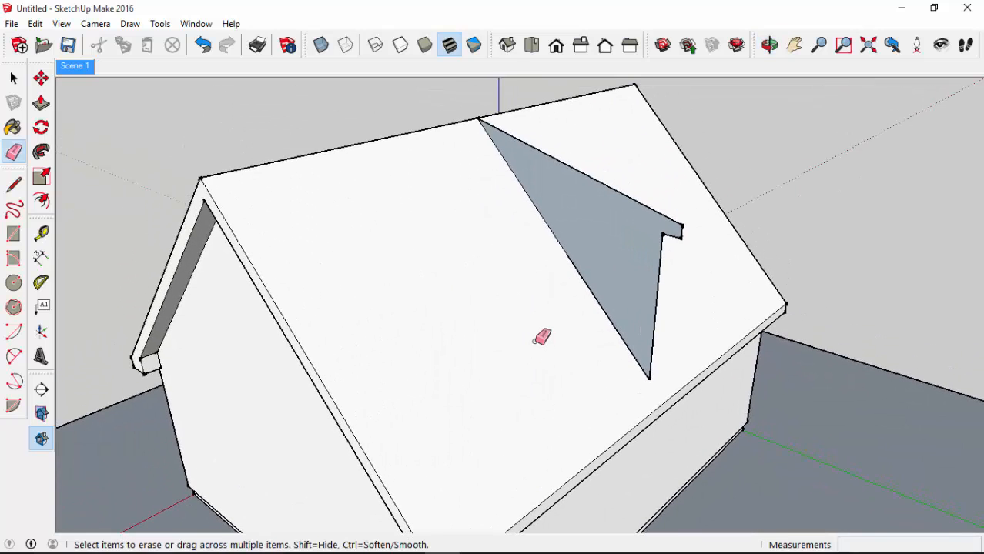
Step: Push/Pull the dormer profile 6' outward on each side of the roof's centre
key("p")
left_click(616, 250)
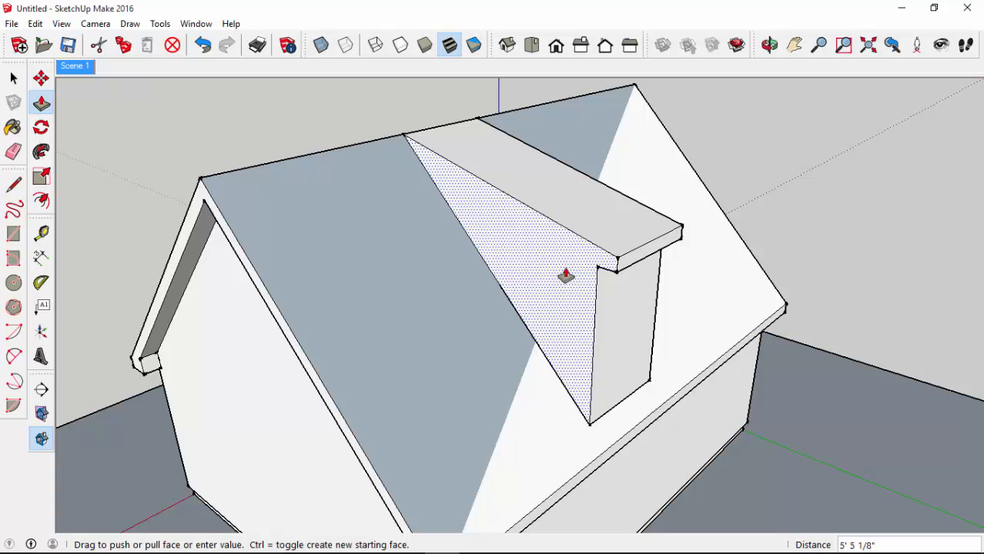
left_click(566, 275)
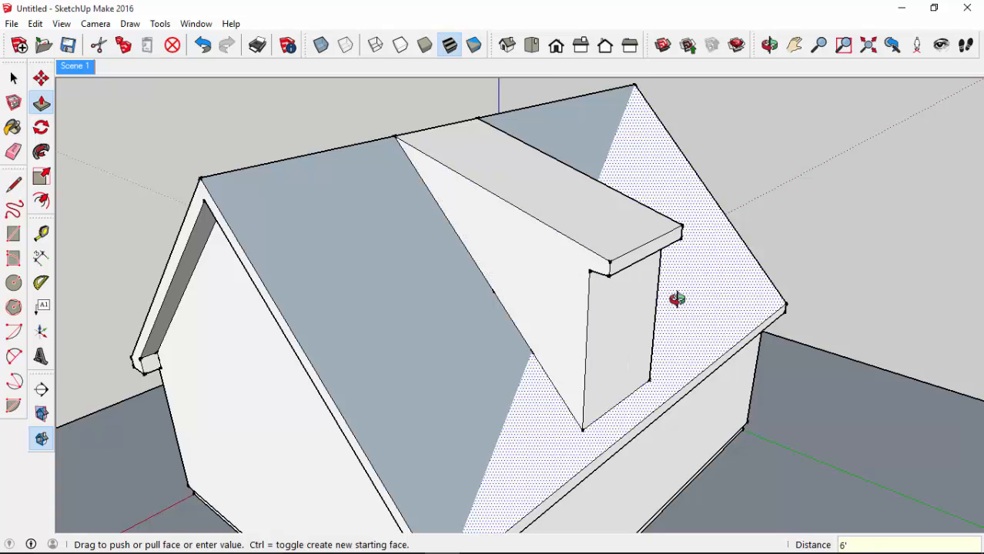
middle_click_drag(677, 297, 286, 265)
left_click(368, 213)
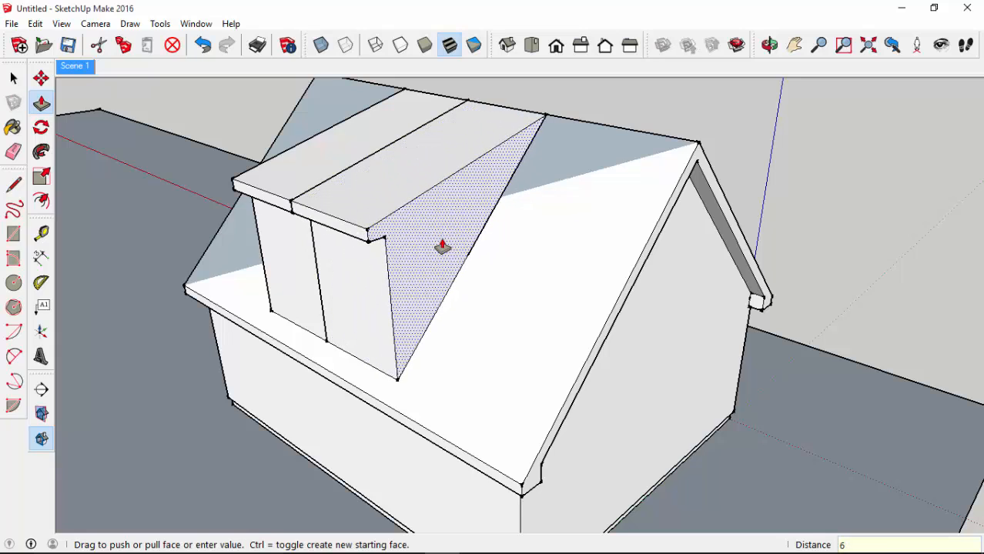
left_click(442, 246)
Step: Erase the centre seam edges across the dormer's roof, fascia, soffit and front wall
key("e")
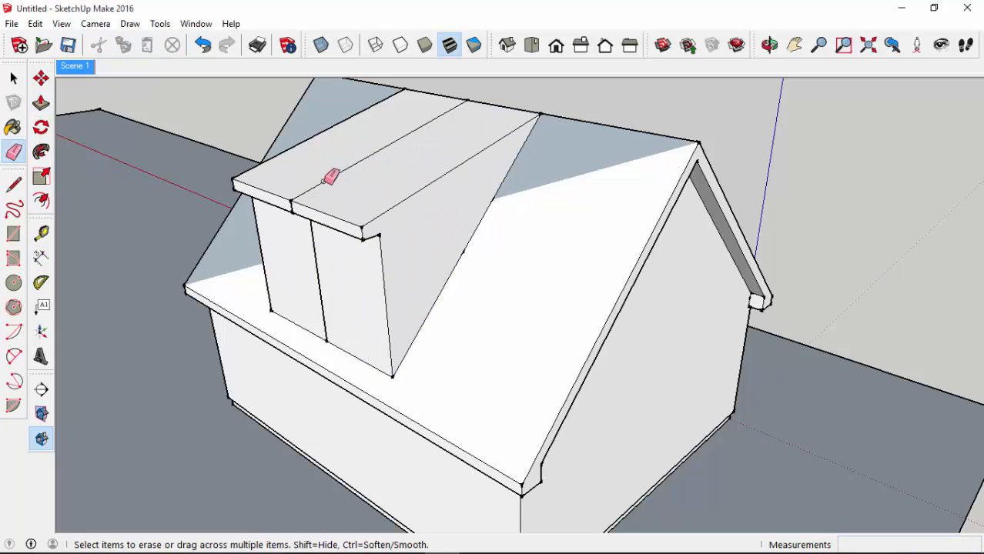
scroll(296, 202, "up", 6)
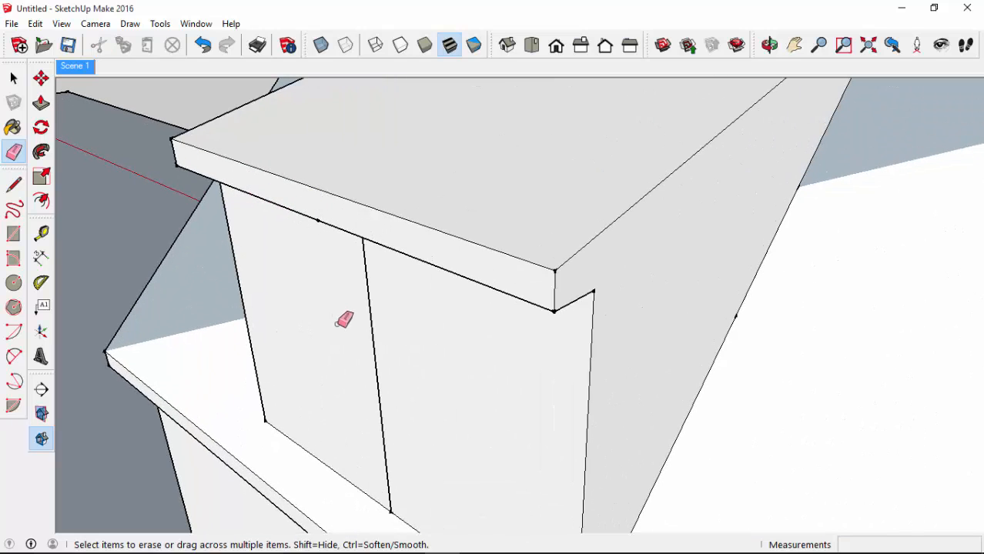
left_click(382, 324)
mouse_move(384, 326)
middle_mouse_down()
mouse_move(394, 99)
mouse_move(412, 345)
mouse_move(420, 323)
middle_mouse_up()
scroll(434, 292, "up", 2)
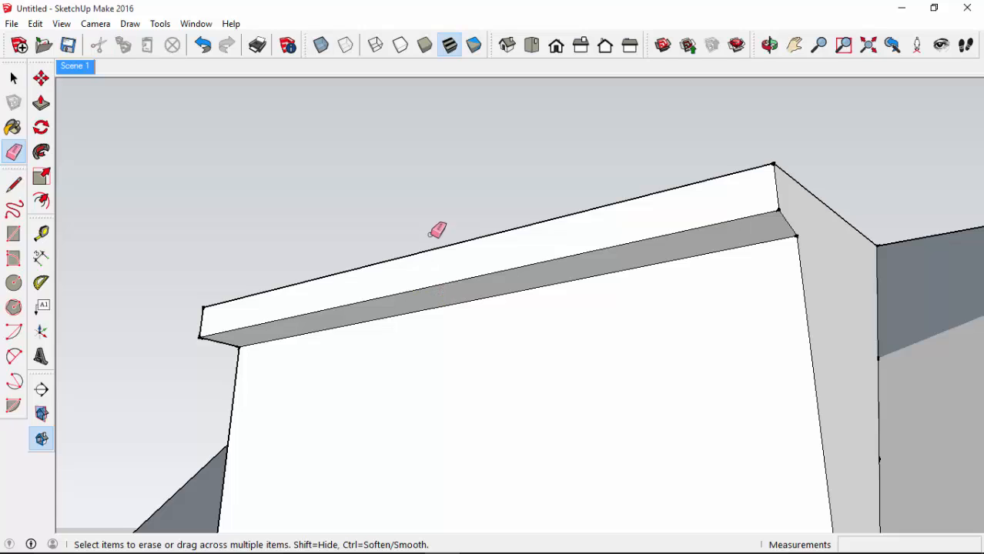
scroll(437, 230, "down", 5)
mouse_move(468, 286)
middle_mouse_down()
mouse_move(437, 470)
mouse_move(561, 167)
mouse_move(401, 277)
mouse_move(477, 242)
mouse_move(516, 274)
middle_mouse_up()
scroll(507, 266, "up", 2)
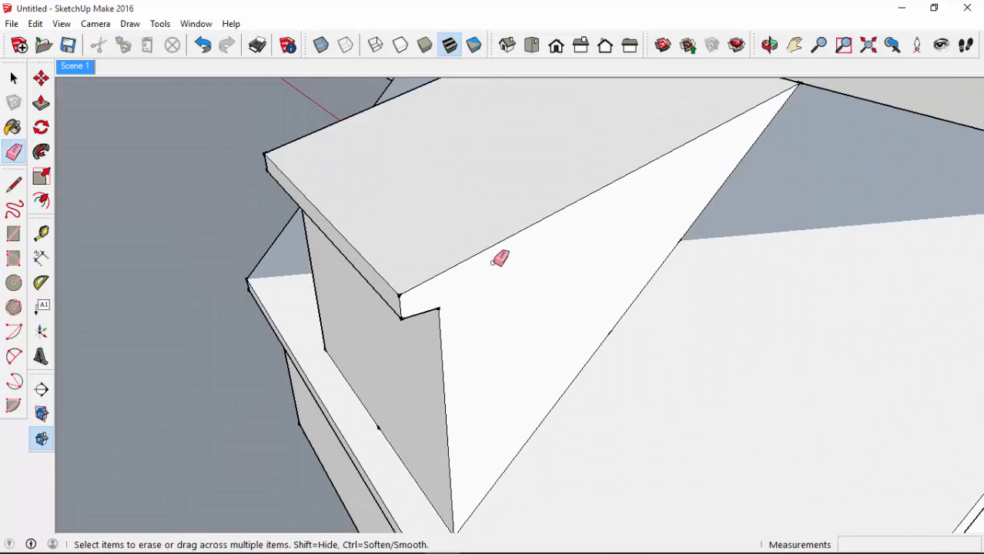
scroll(308, 200, "down", 2)
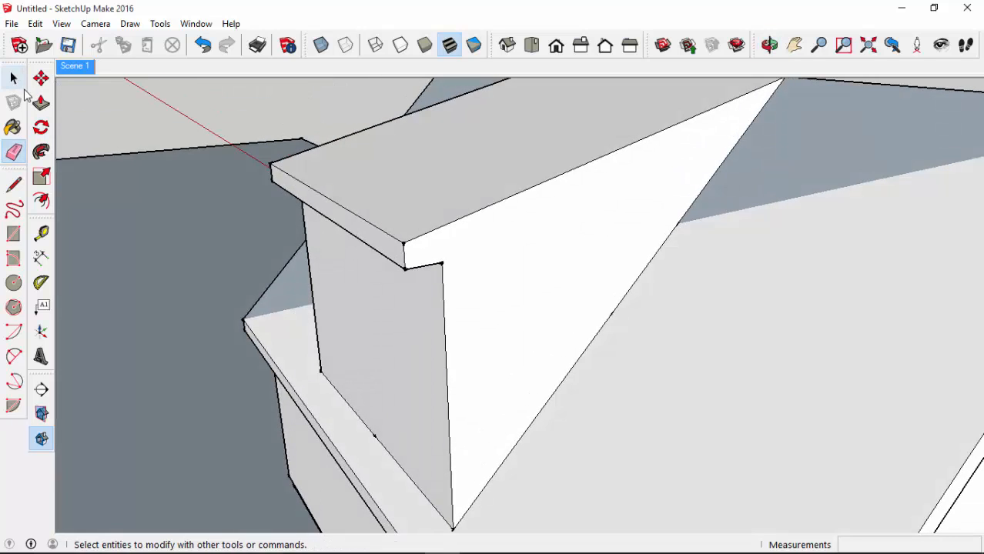
Step: Offset the dormer side face's top edge and upper roof-line edge inward by 8", and erase the offset segment parallel to the main roof slope
left_click(15, 80)
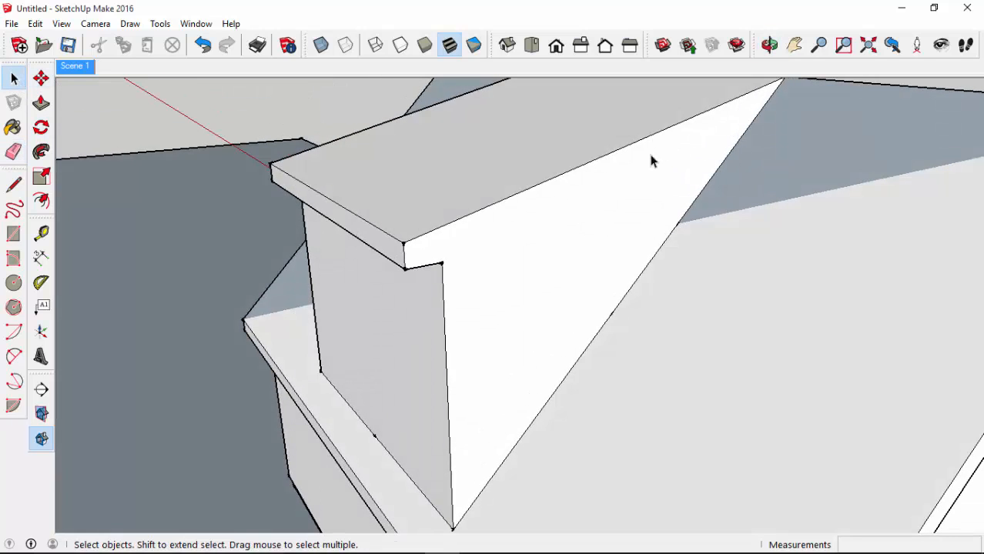
scroll(658, 206, "down", 4)
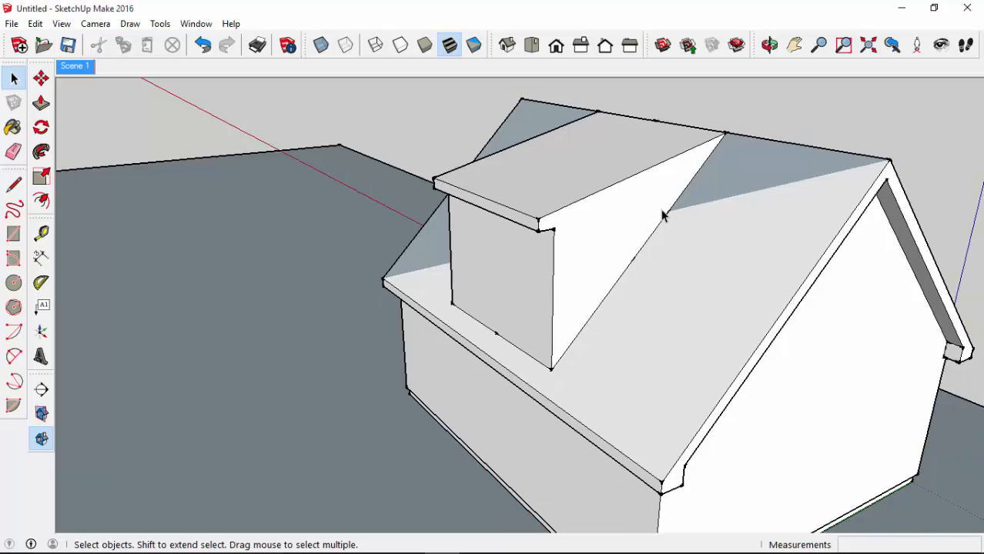
scroll(661, 209, "up", 3)
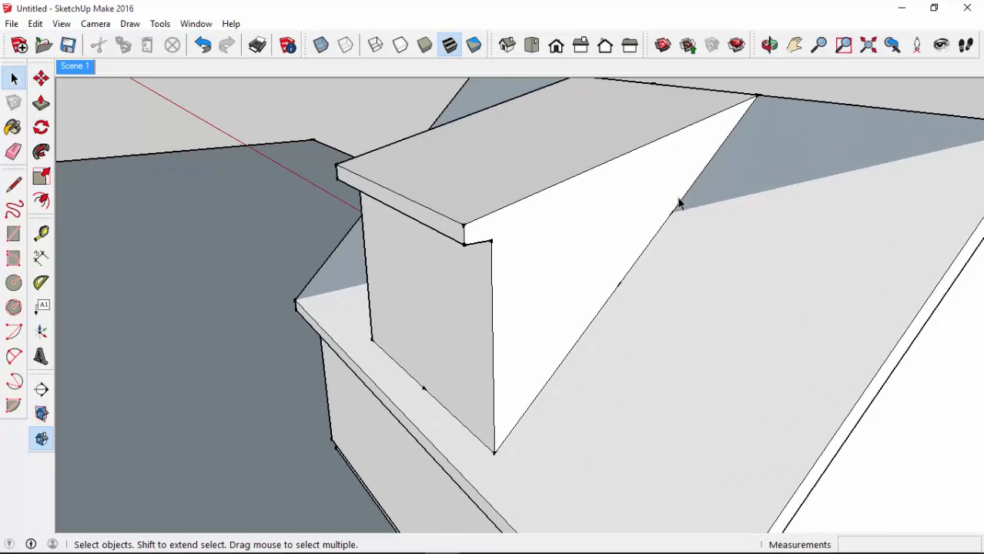
left_click(681, 204)
left_click(647, 147, "shift")
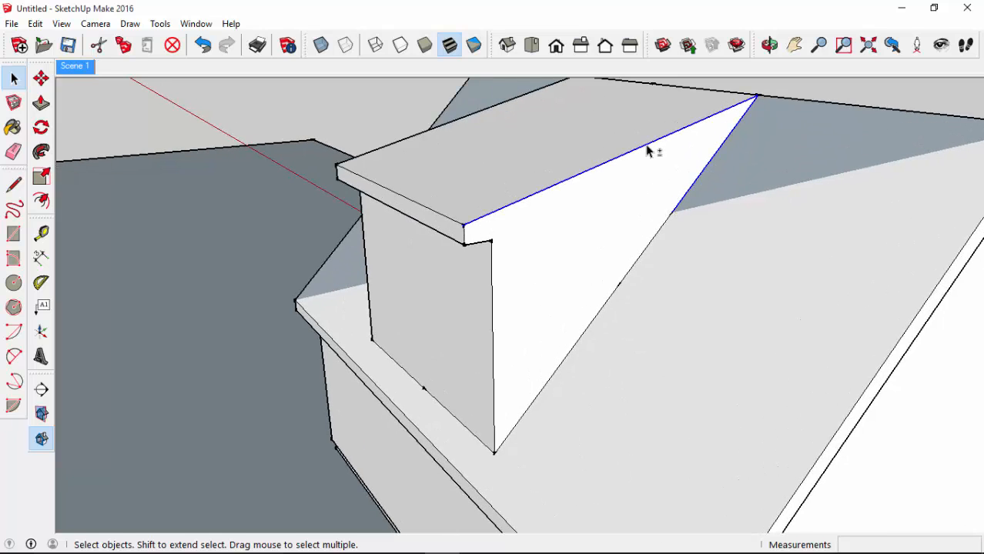
scroll(651, 169, "up", 2)
key("f")
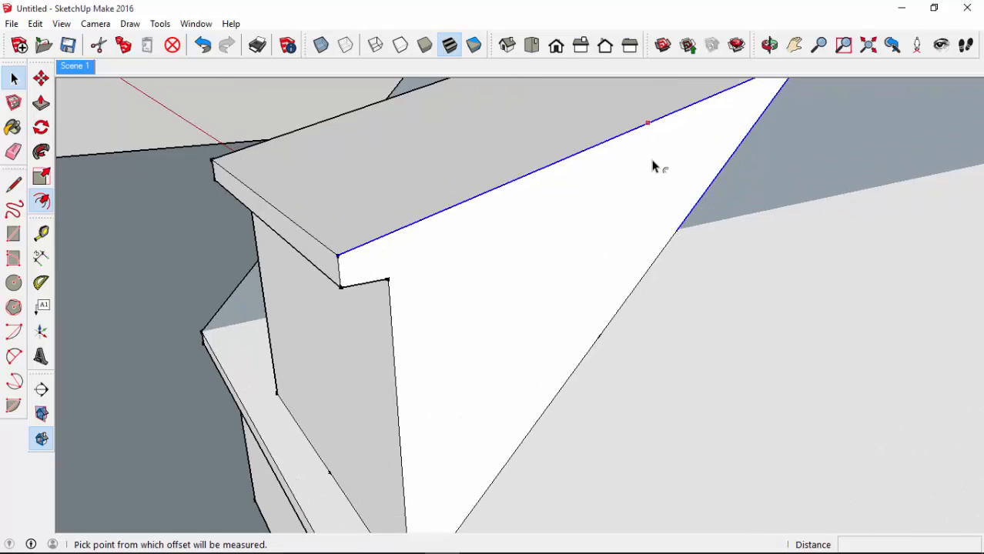
left_click(644, 126)
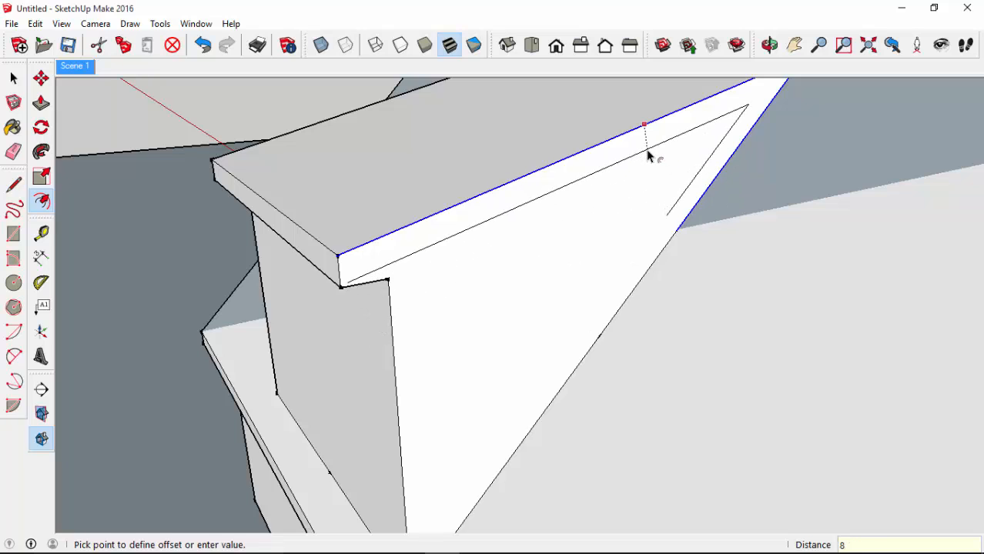
key("Return")
key("e")
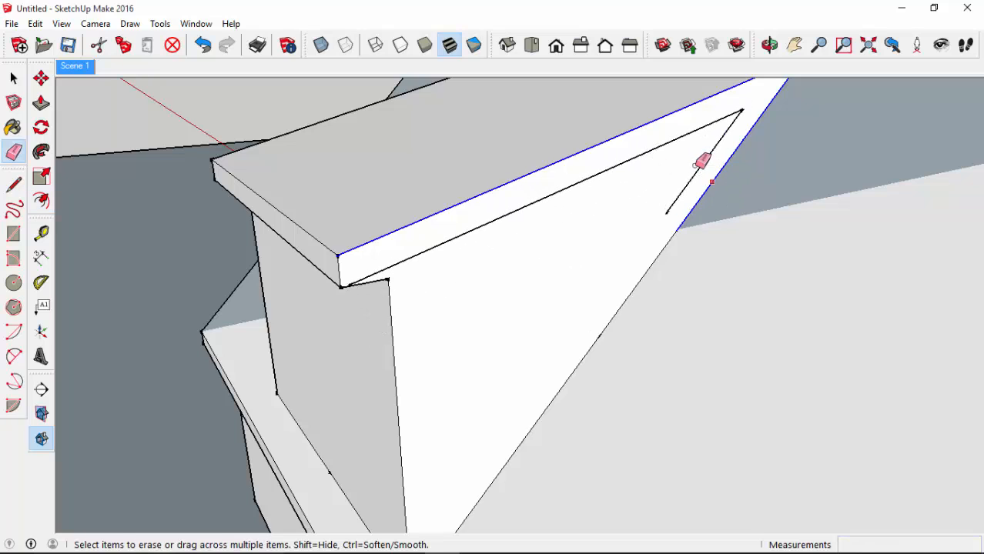
left_click(703, 162)
Step: Extend the dormer's soffit edge horizontally onto the side wall, and draw a vertical line from its end up to the offset line
middle_click_drag(531, 268, 516, 214)
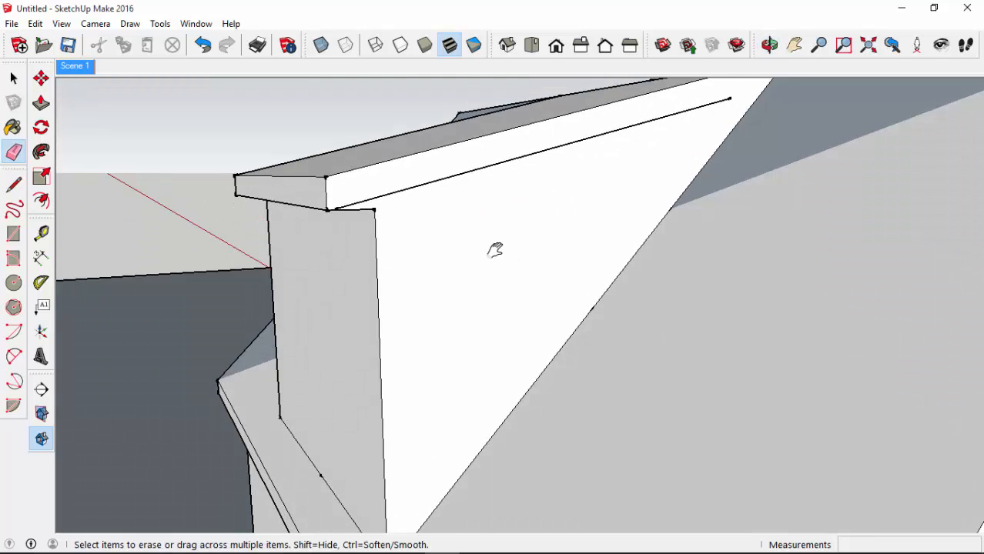
middle_click_drag(494, 248, 549, 237)
key("l")
left_click(453, 206)
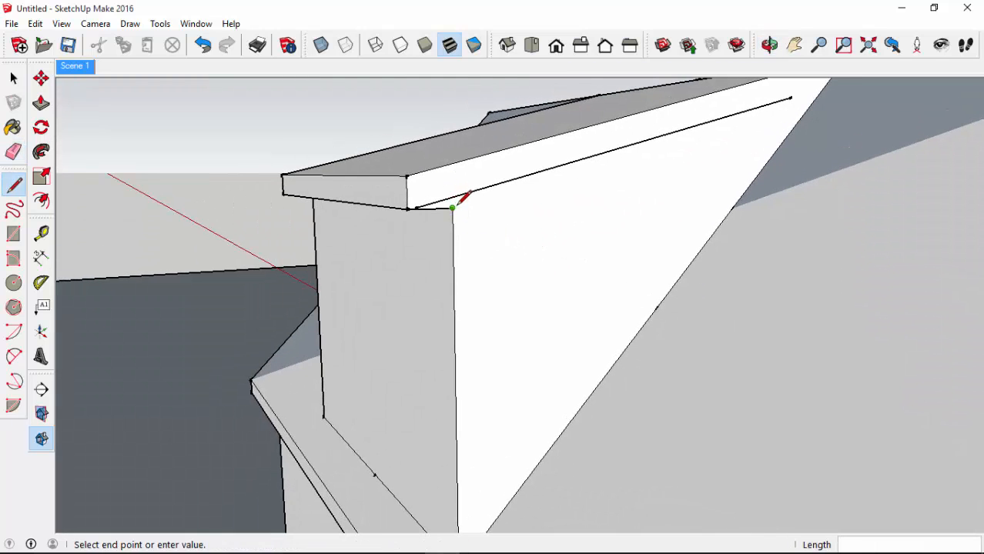
scroll(497, 196, "up", 2)
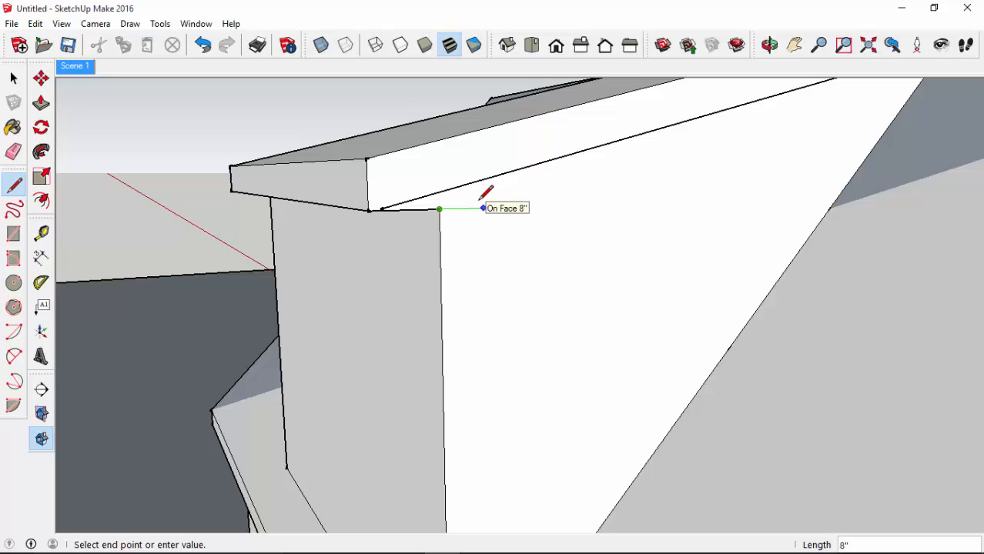
key("Return")
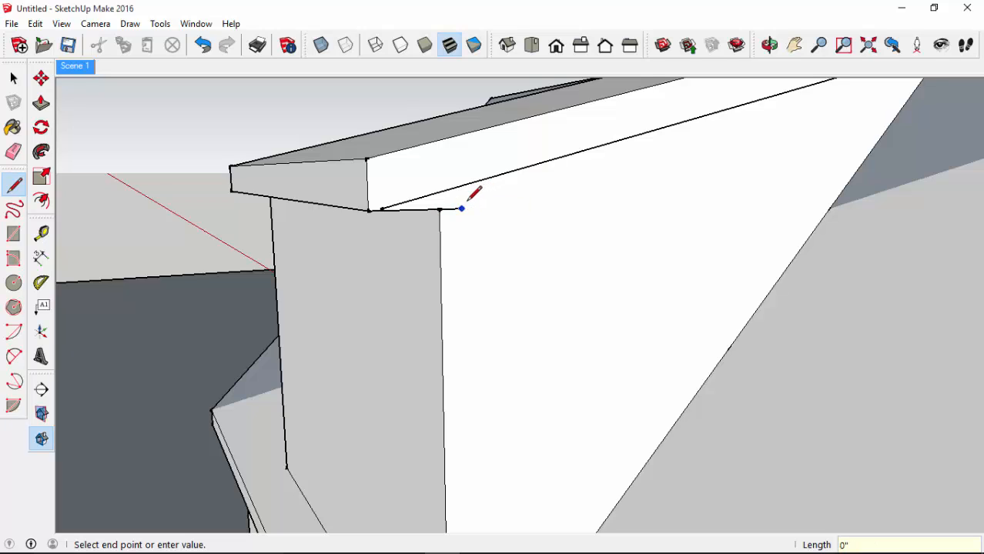
scroll(464, 182, "down", 2)
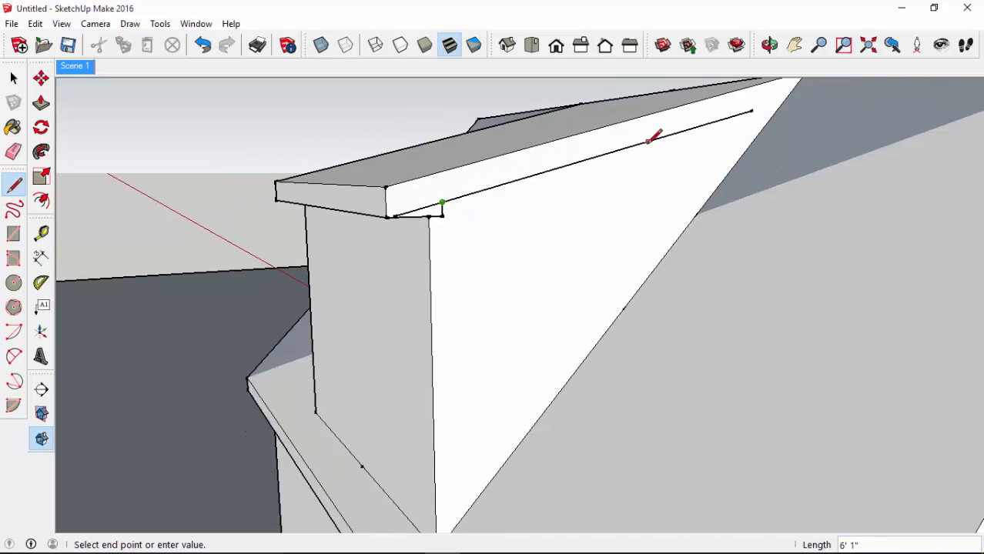
Step: Erase the leftover offset stub at the soffit notch, and extend the offset line along the side wall to the main roof slope
key("Escape")
scroll(444, 204, "up", 1)
key("e")
left_click(428, 204)
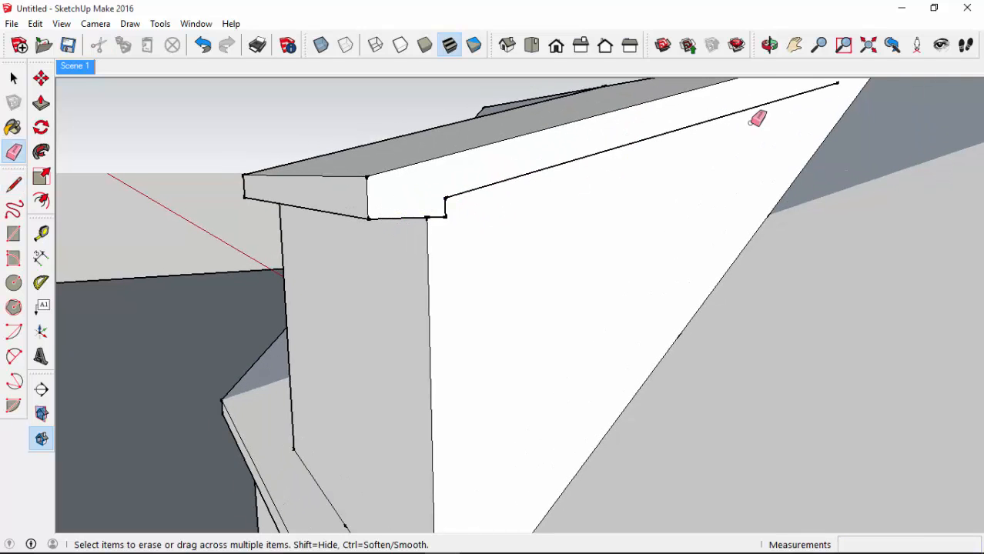
mouse_move(757, 116)
middle_mouse_down()
mouse_move(549, 224)
mouse_move(654, 162)
middle_mouse_up()
key("l")
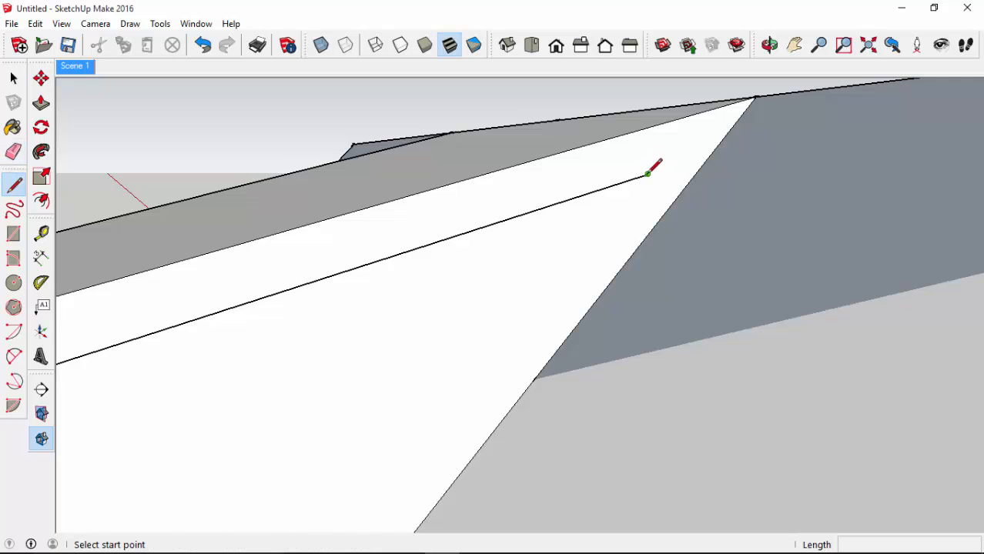
left_click(647, 175)
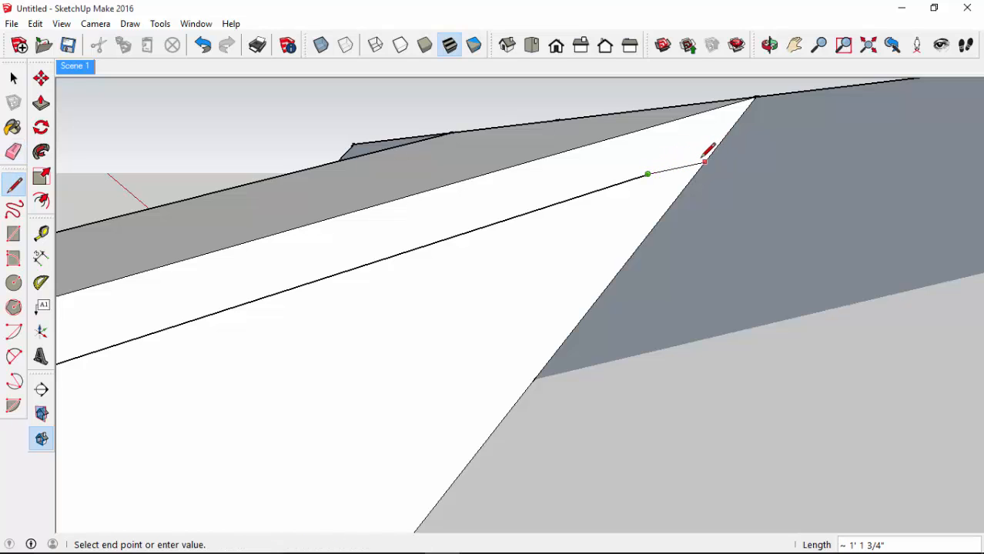
left_click(722, 143)
Step: Push/Pull the trim band along the dormer's side roof edge outward by 1'
middle_click_drag(730, 145, 576, 127)
scroll(537, 234, "up", 2)
key("p")
left_click(577, 101)
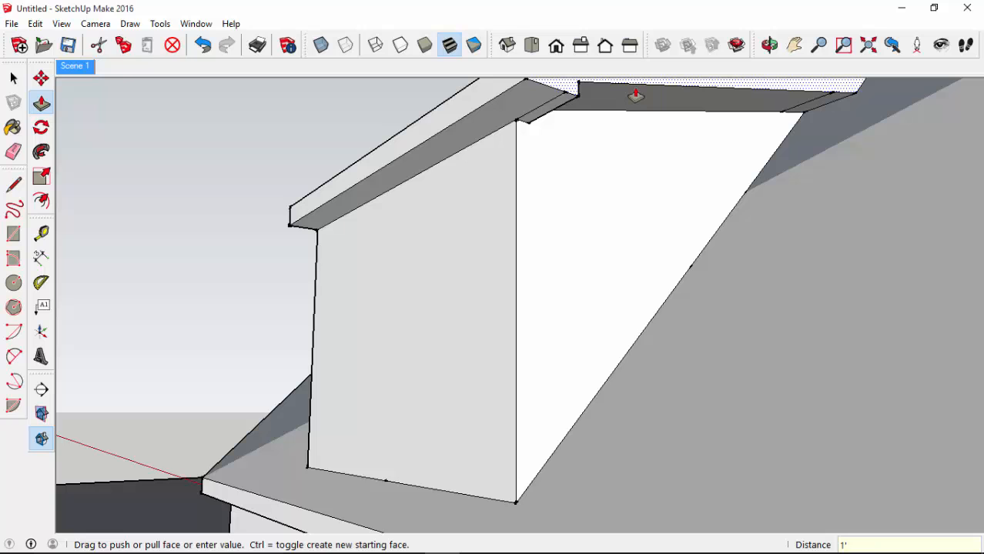
key("Return")
Step: Erase the seam edges on the underside of the dormer's extended side overhang
middle_click_drag(579, 191, 580, 166)
scroll(538, 171, "up", 2)
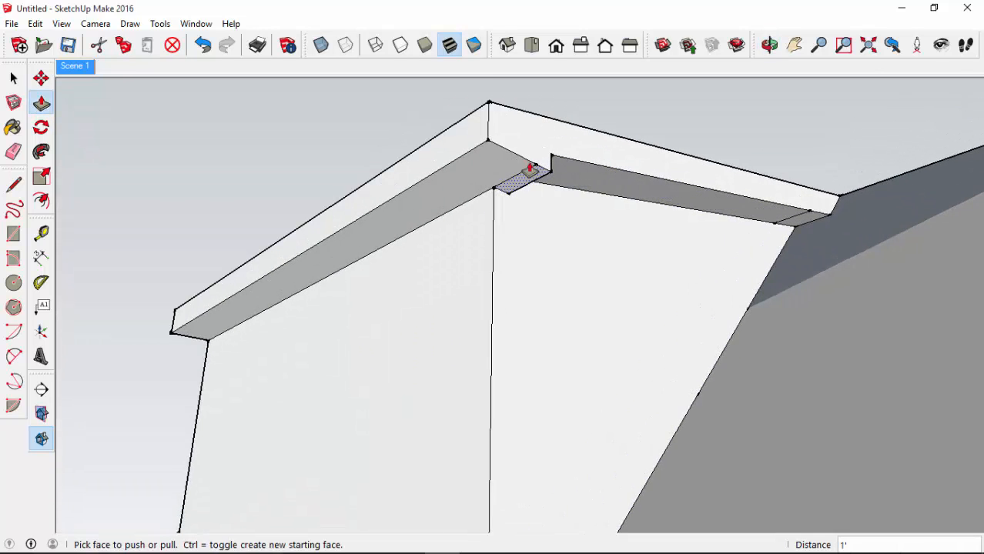
scroll(530, 171, "up", 1)
left_click(525, 171)
key("e")
mouse_move(521, 158)
left_mouse_down()
mouse_move(548, 178)
mouse_move(527, 175)
left_mouse_up()
key("ctrl+z")
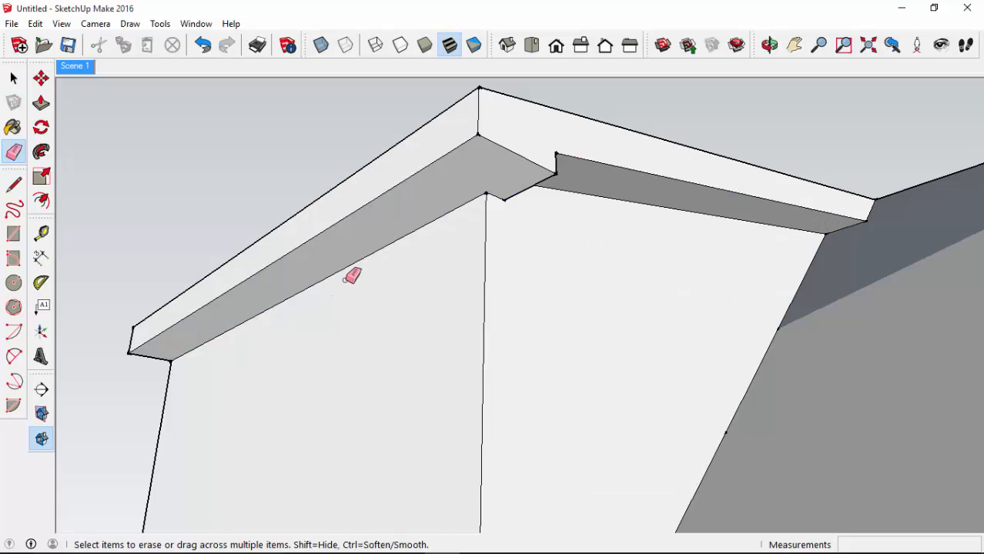
Step: Offset the dormer's opposite side face's top edge and main roof-line edge inward by 8"
mouse_move(351, 277)
middle_mouse_down()
mouse_move(615, 281)
mouse_move(198, 246)
mouse_move(554, 393)
mouse_move(646, 345)
mouse_move(346, 130)
middle_mouse_up()
key("space")
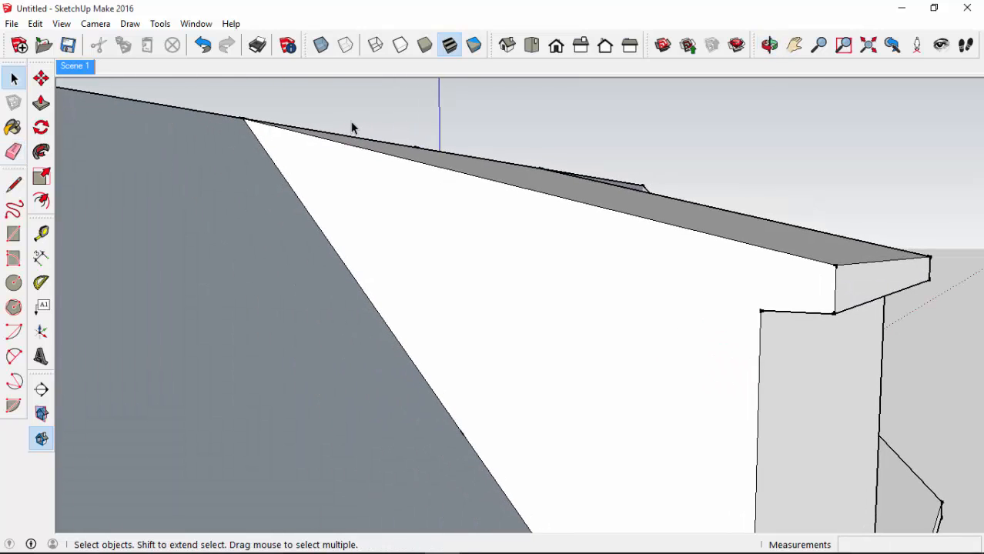
left_click(357, 153)
left_click(357, 149)
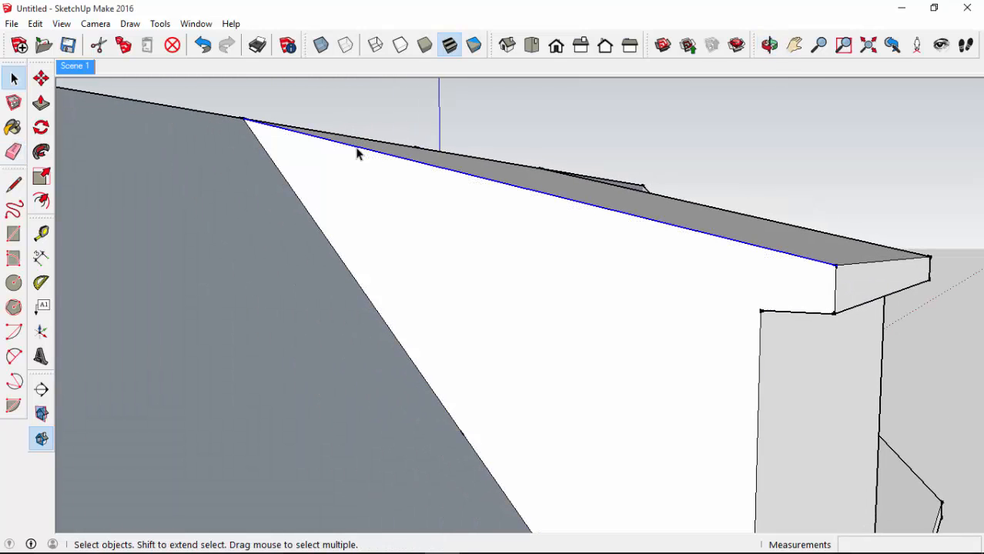
left_click(293, 192, "shift")
key("f")
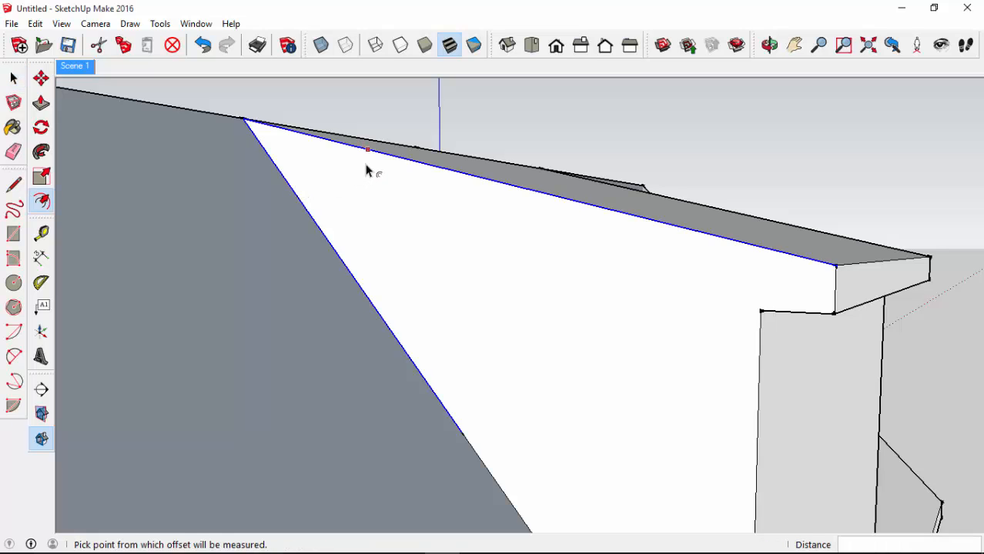
left_click(368, 149)
type("8")
key("Return")
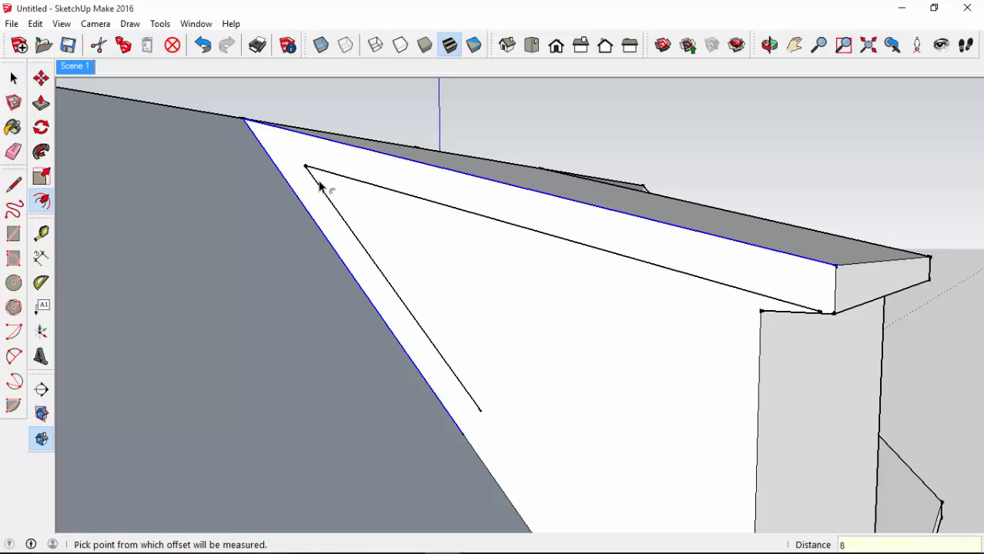
Step: Extend the soffit edge 4" onto this side wall, and draw a vertical line from its end up to the offset line
middle_click_drag(688, 390, 701, 291)
key("l")
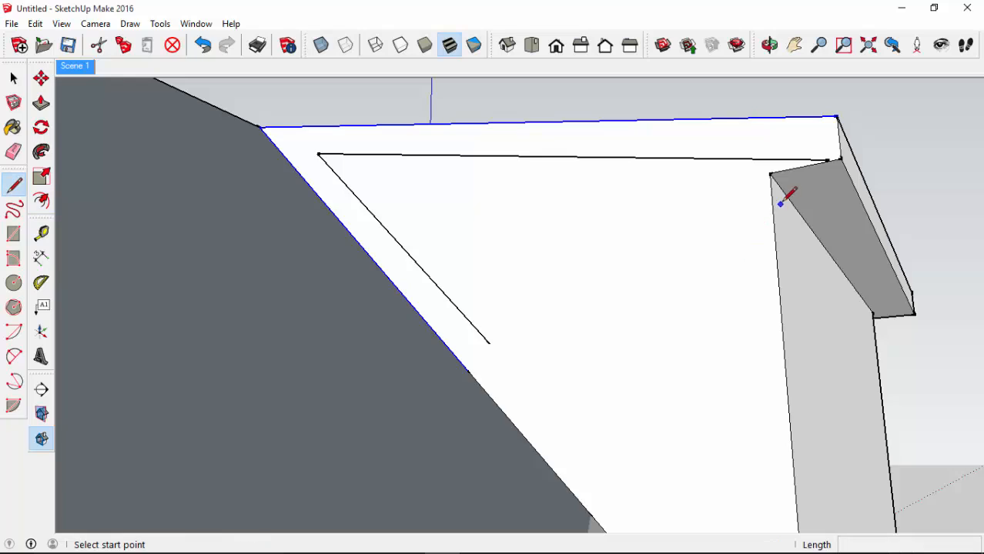
left_click(770, 172)
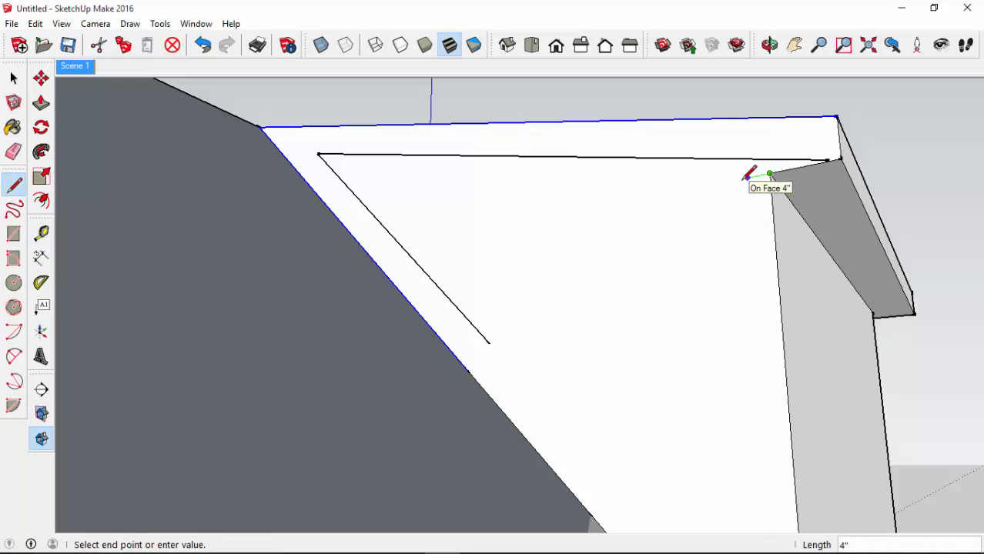
left_click(747, 176)
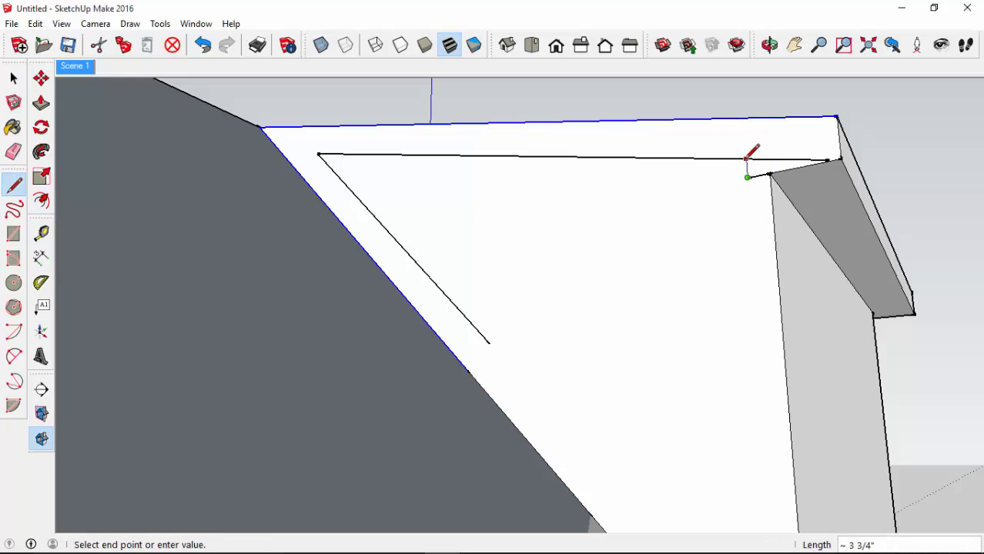
left_click(746, 158)
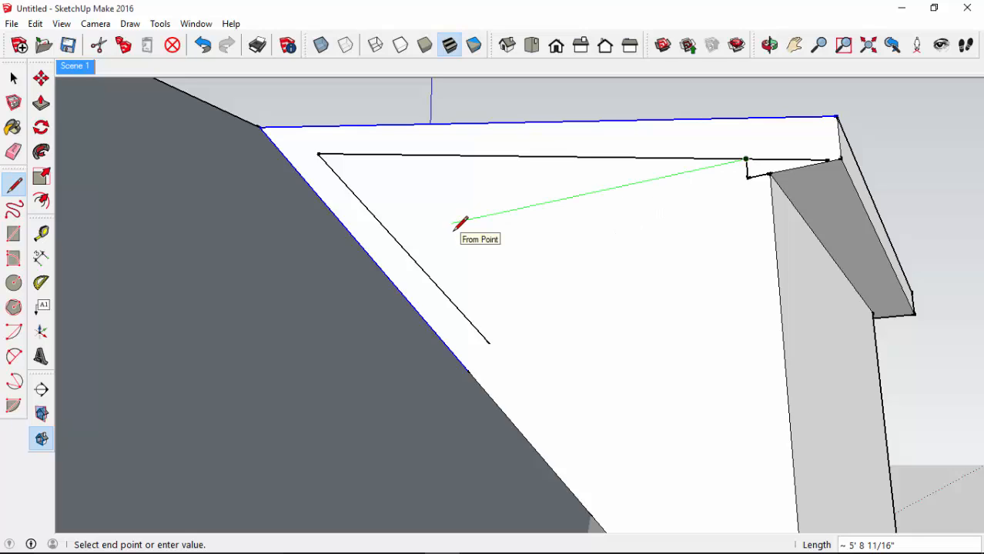
key("space")
Step: Erase the sloping offset segment and the stub past the notch, and extend the offset line to the main roof slope
key("e")
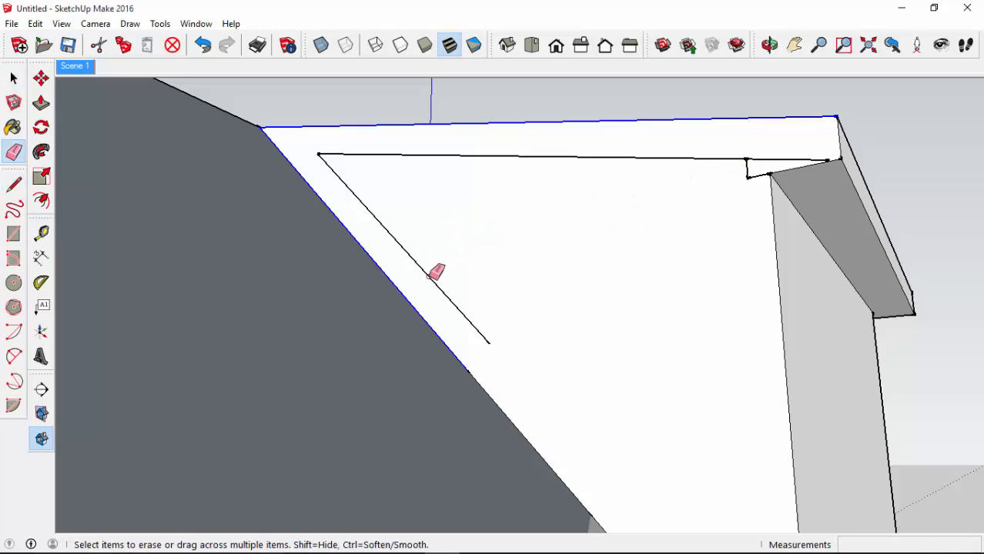
left_click(426, 273)
left_click(787, 161)
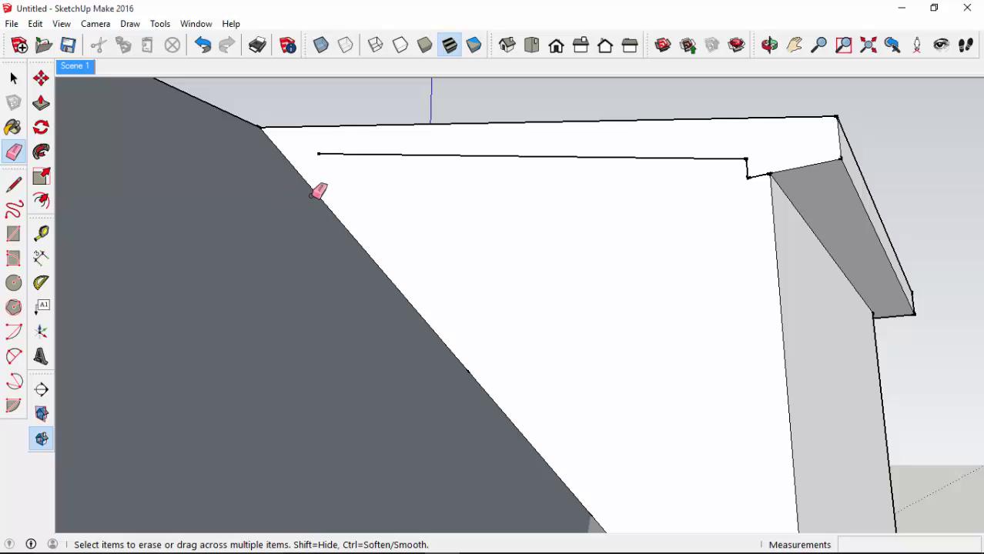
key("l")
left_click(317, 153)
left_click(281, 153)
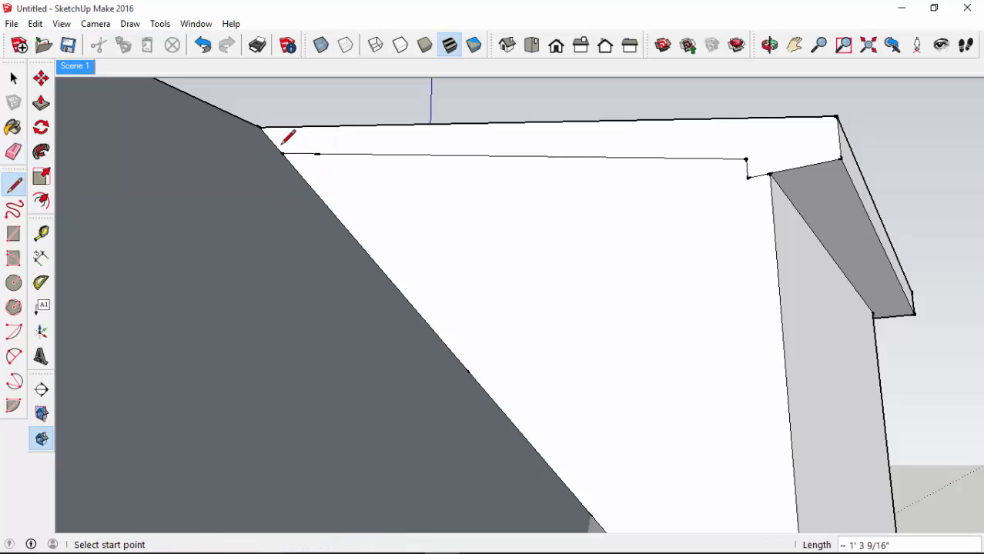
Step: Push/Pull this side's trim band outward by 1', and erase the seam edge on the front soffit
key("p")
left_click(709, 149)
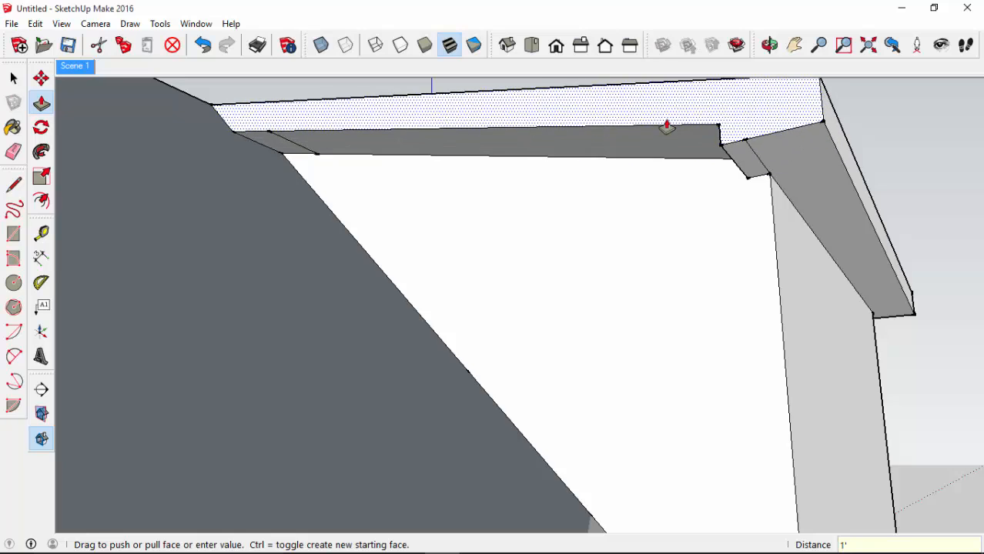
left_click(658, 129)
key("e")
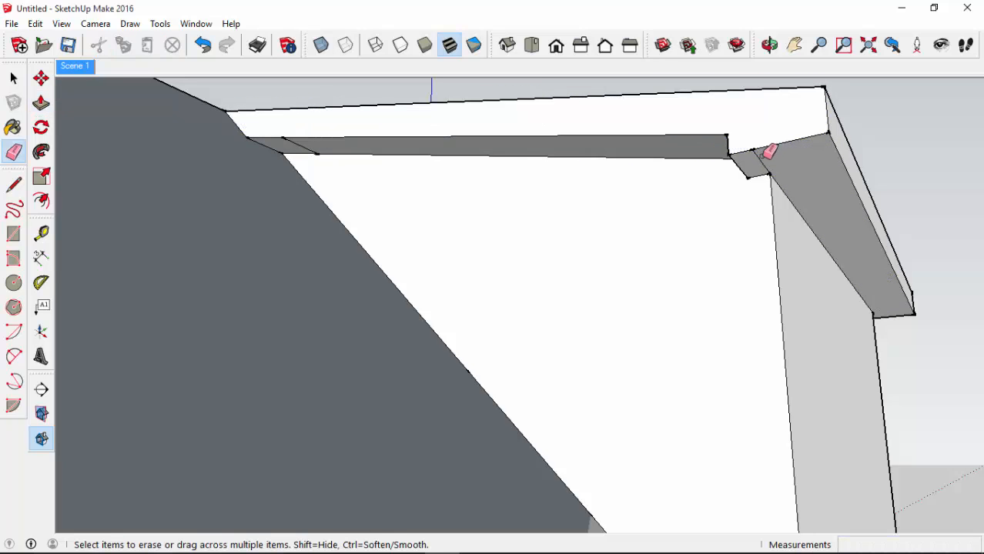
left_click(764, 157)
Step: Draw a vertical line 1' 8" down from the dormer's lower front corner to the main wall's top edge at the soffit
mouse_move(307, 140)
middle_mouse_down()
mouse_move(363, 114)
mouse_move(731, 347)
mouse_move(589, 308)
mouse_move(659, 307)
mouse_move(615, 260)
mouse_move(323, 310)
mouse_move(250, 221)
middle_mouse_up()
scroll(398, 254, "up", 3)
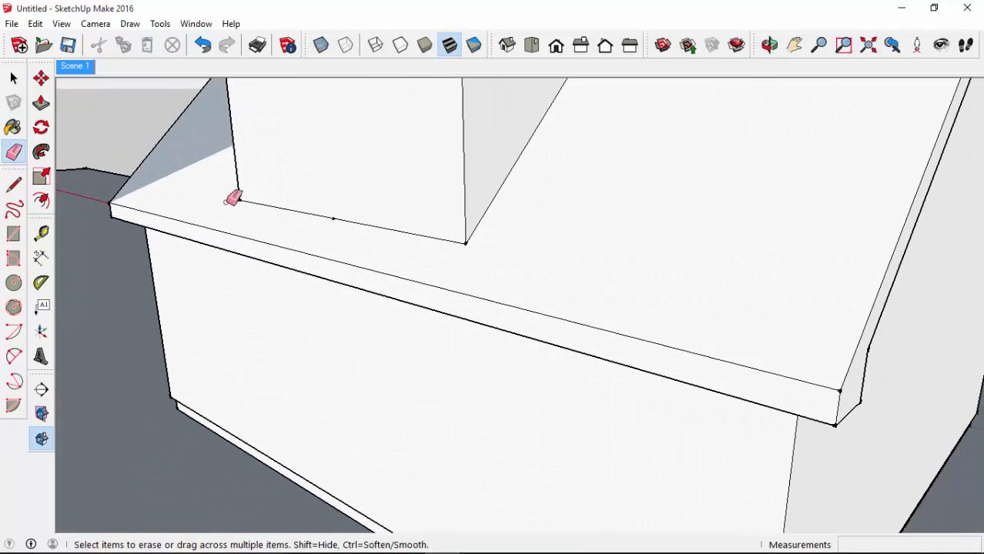
mouse_move(469, 273)
middle_mouse_down()
mouse_move(528, 332)
mouse_move(527, 322)
middle_mouse_up()
key("l")
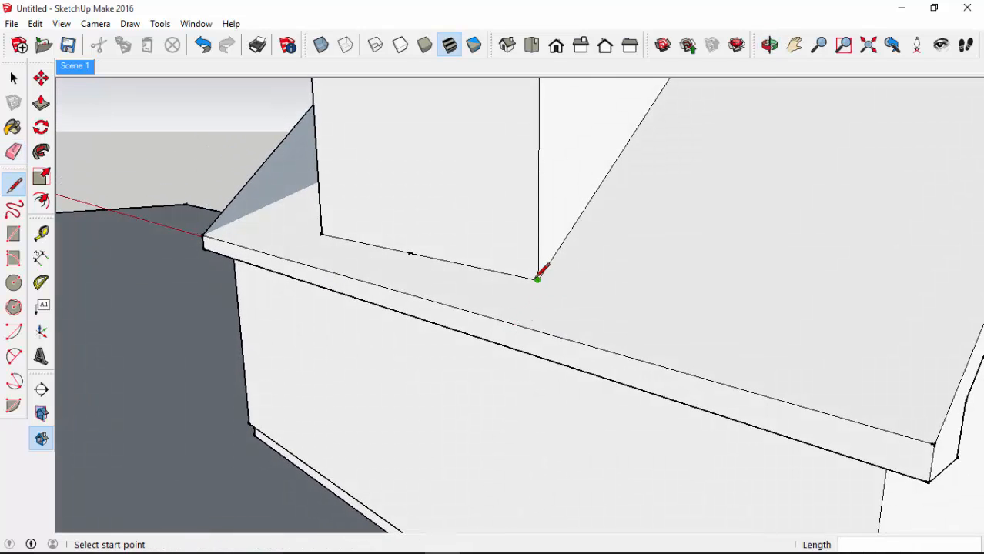
left_click(537, 279)
middle_click_drag(536, 239, 548, 209)
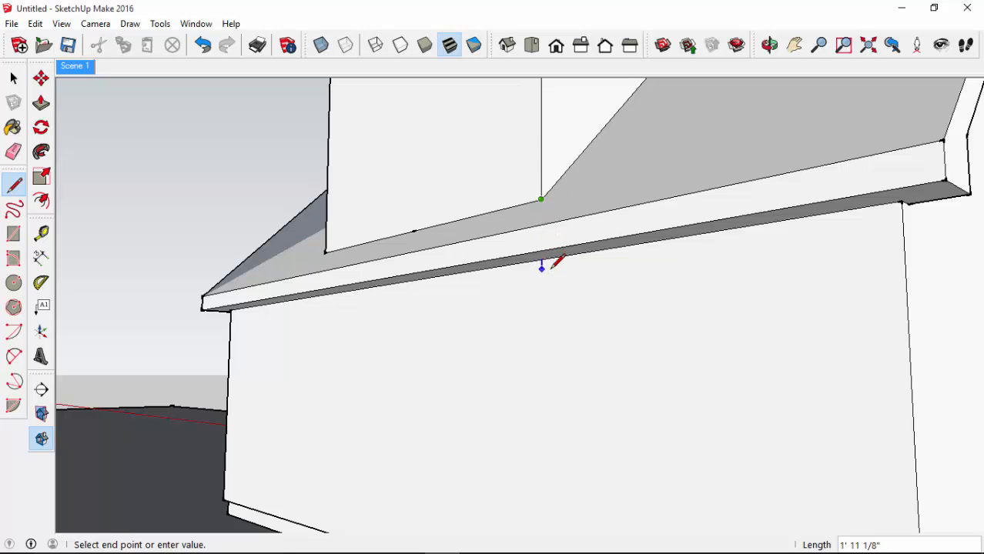
scroll(565, 248, "up", 3)
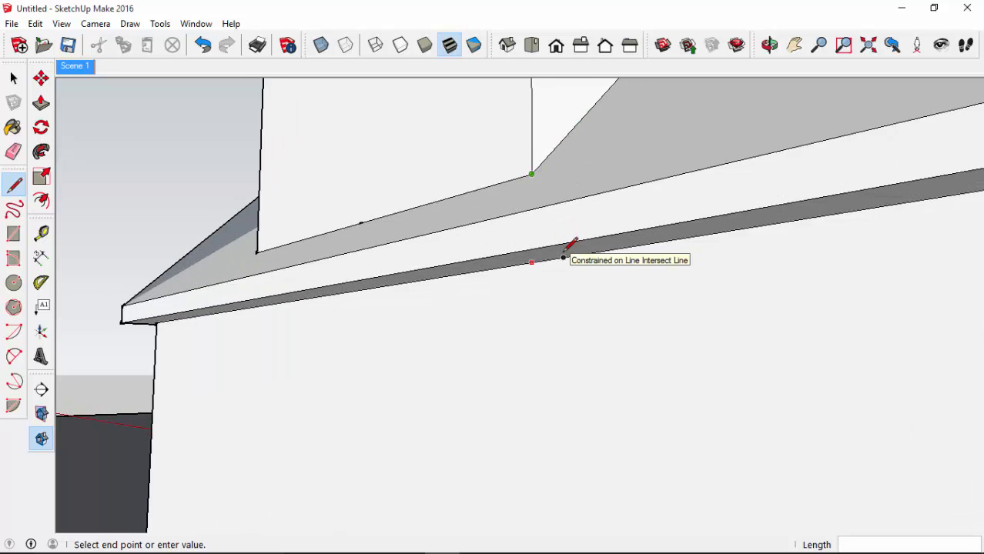
key("Escape")
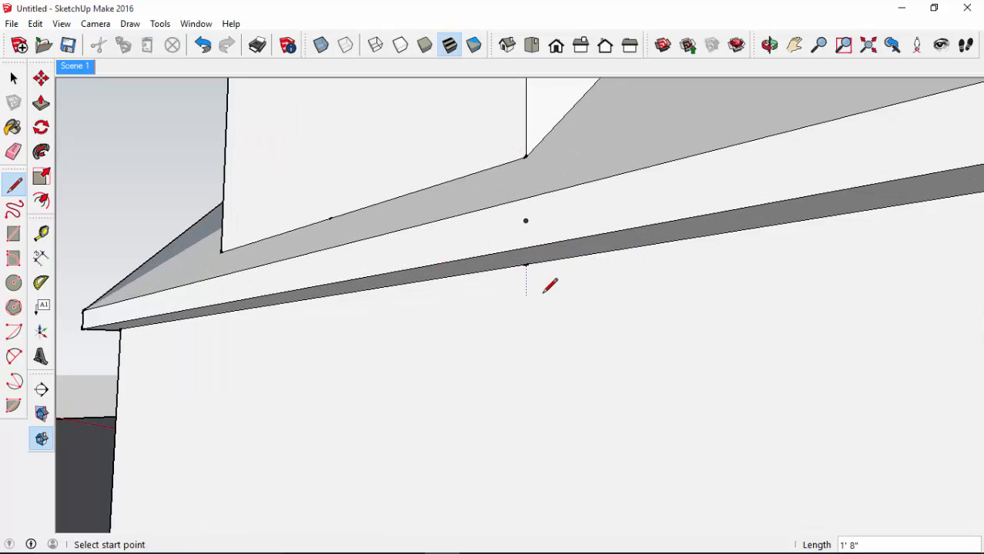
Step: Draw connected lines across the main eave's soffit, up its fascia and along the roof to the dormer's lower corner
left_click(528, 264)
left_click(476, 257)
left_click(475, 256)
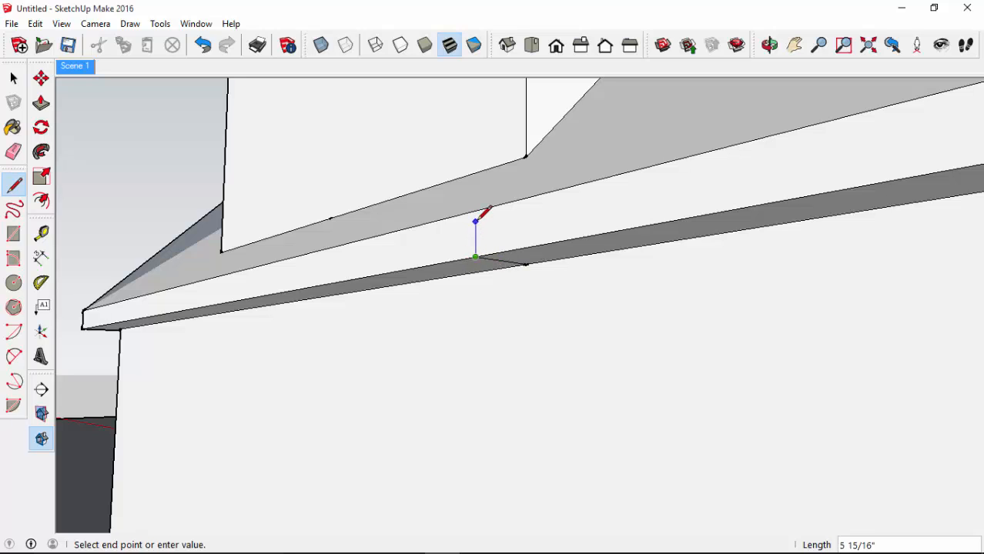
left_click(476, 210)
left_click(476, 210)
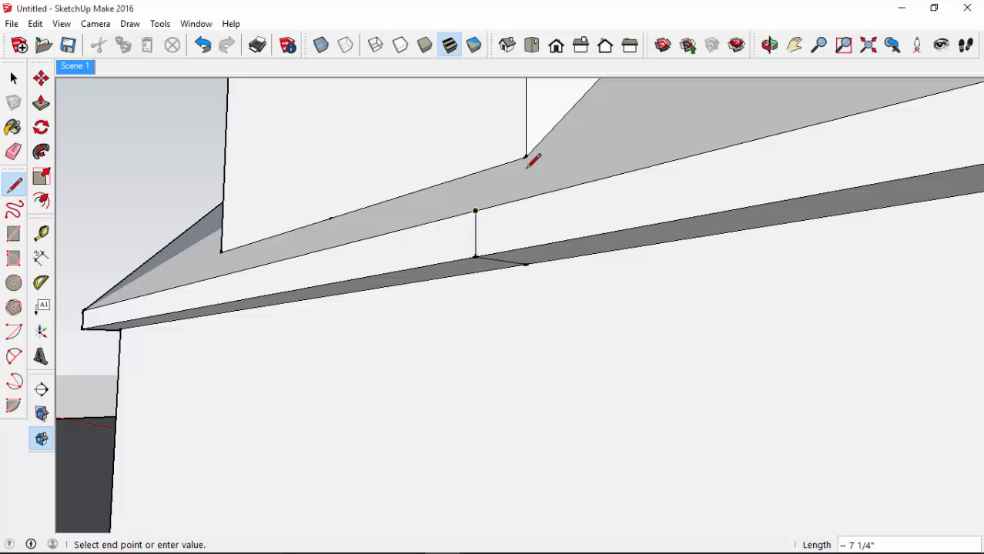
left_click(527, 156)
Step: Copy the eave's soffit, fascia and roof cut lines 12' across to the dormer's opposite lower corner
middle_click_drag(457, 330, 549, 204)
key("space")
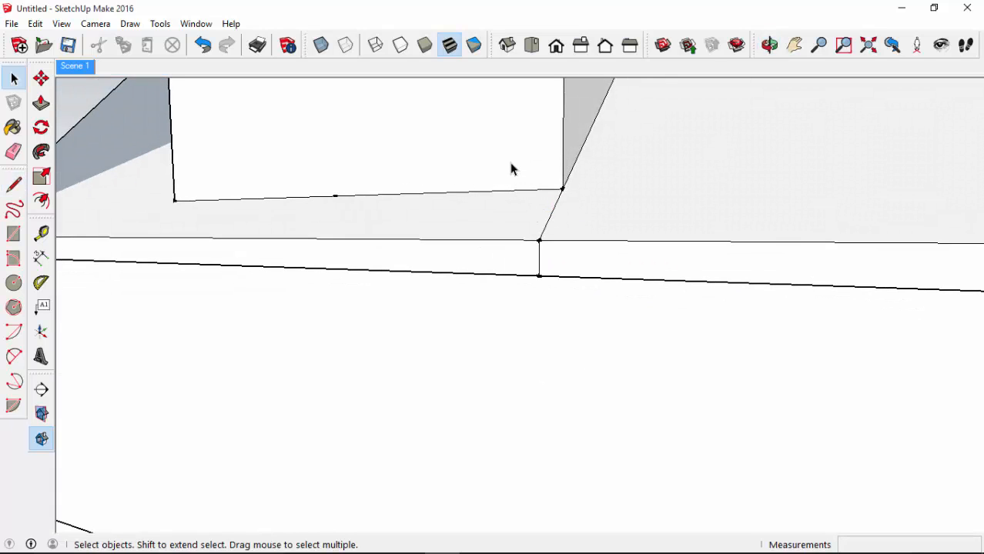
mouse_move(504, 179)
middle_mouse_down()
mouse_move(469, 194)
mouse_move(466, 165)
mouse_move(489, 129)
mouse_move(498, 160)
middle_mouse_up()
left_click_drag(485, 126, 562, 285)
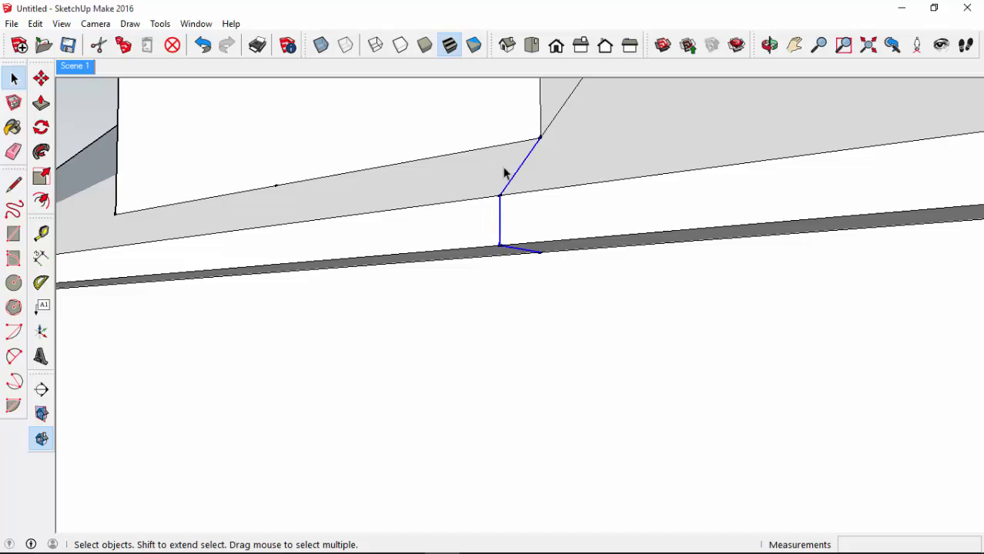
middle_click_drag(512, 171, 532, 263)
key("m")
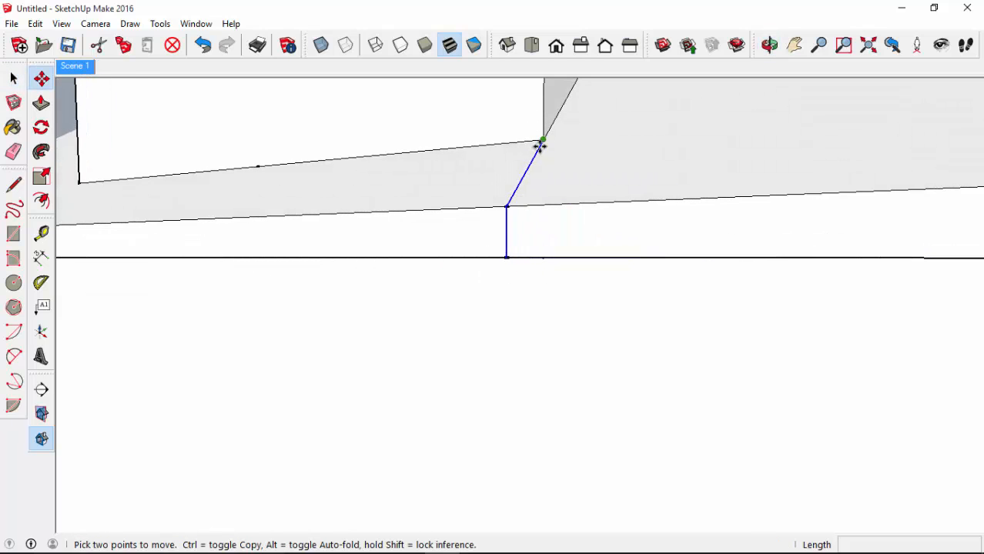
left_click(543, 139)
scroll(703, 187, "down", 1)
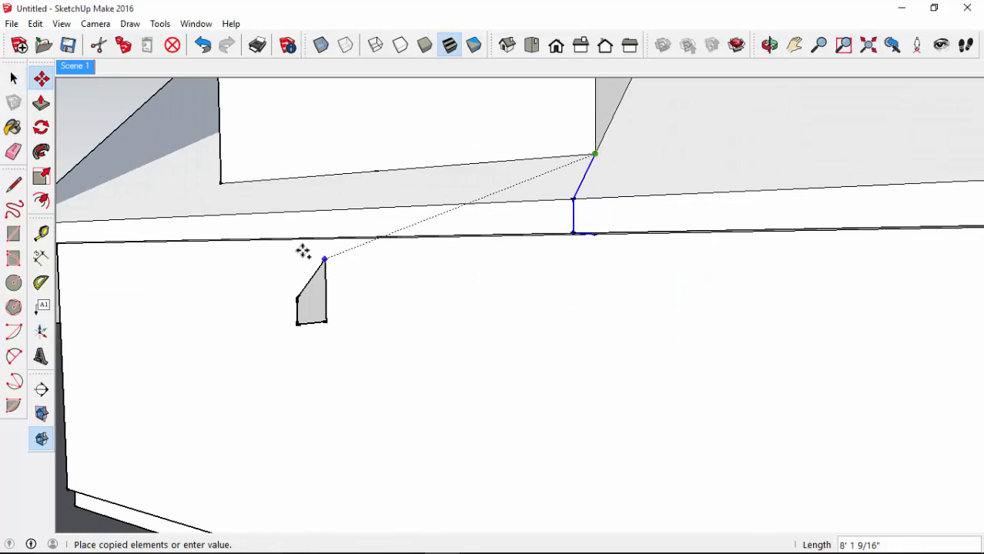
middle_click_drag(348, 270, 440, 269)
left_click(359, 224)
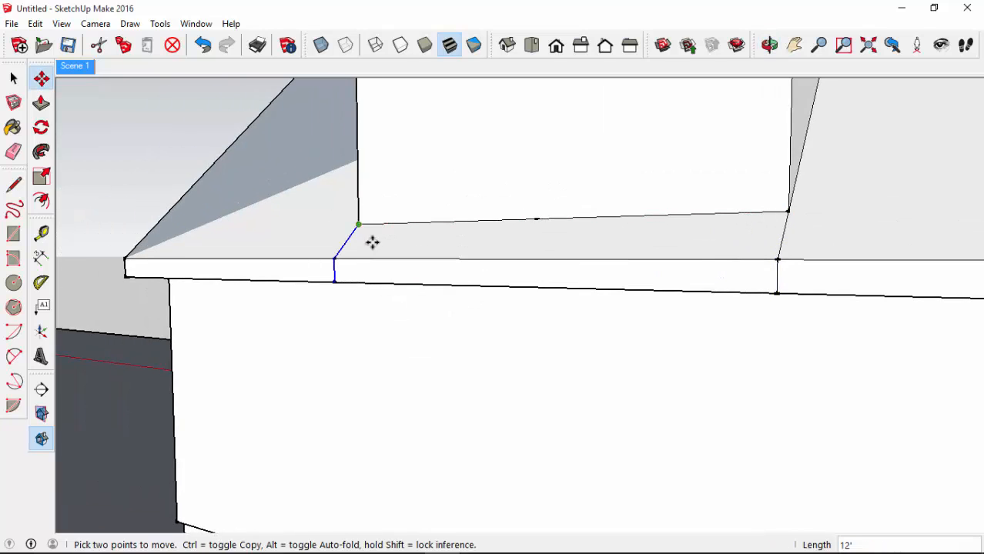
Step: Erase the main eave's edges between the two sets of cut lines to open the section below the dormer
mouse_move(374, 242)
middle_mouse_down()
mouse_move(417, 277)
mouse_move(314, 248)
mouse_move(451, 253)
mouse_move(423, 385)
mouse_move(451, 341)
mouse_move(400, 293)
mouse_move(477, 187)
mouse_move(625, 255)
mouse_move(698, 245)
mouse_move(793, 298)
mouse_move(791, 341)
mouse_move(808, 279)
mouse_move(664, 307)
mouse_move(712, 322)
middle_mouse_up()
key("e")
left_click(450, 265)
left_click(705, 278)
key("ctrl+z")
left_click(808, 280)
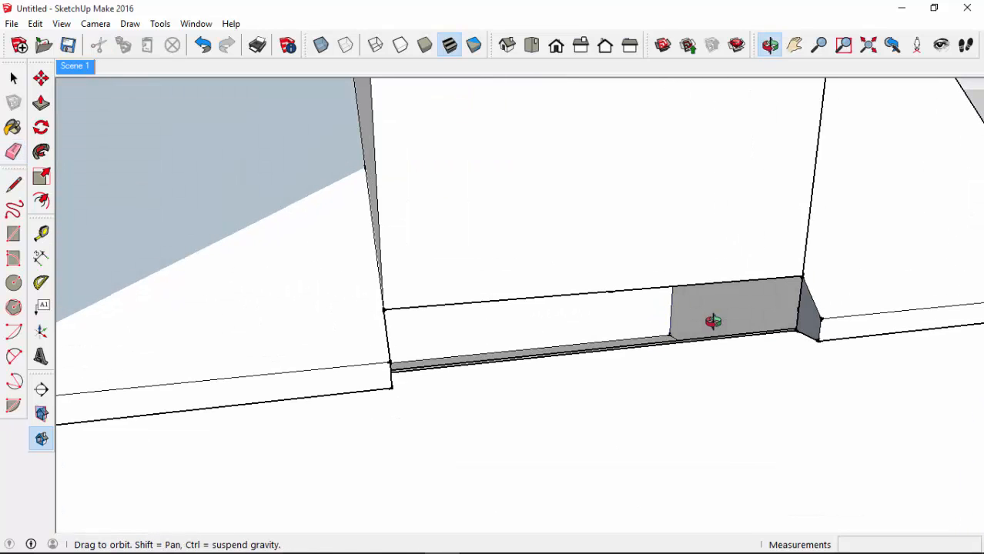
Step: Draw a vertical line 1' 8" down from the dormer's opposite lower corner to close the wall gap behind the removed eave
key("l")
left_click(803, 278)
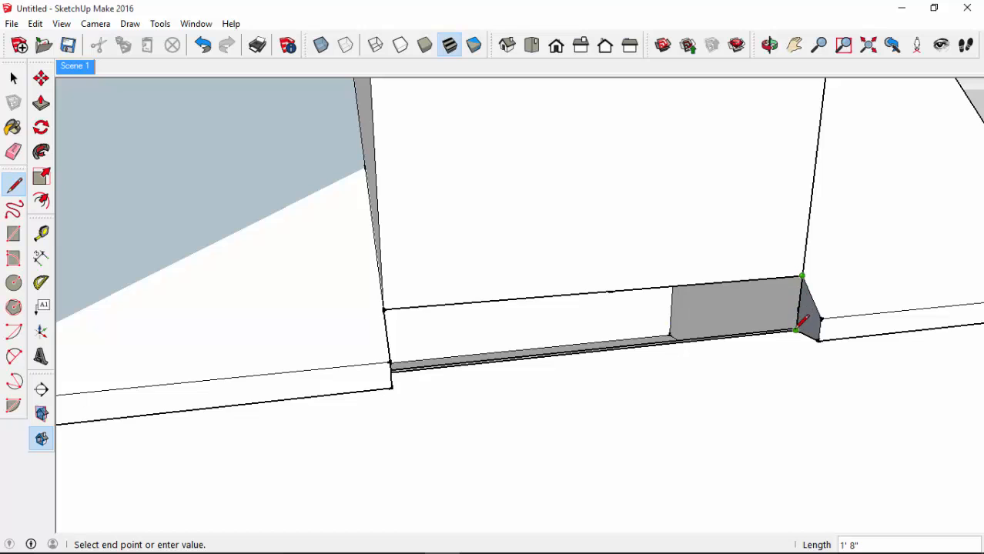
left_click(796, 328)
Step: Erase the horizontal edges between the dormer's front wall and the main wall to merge them into one face
middle_click_drag(796, 329, 620, 256)
key("e")
left_click(481, 242)
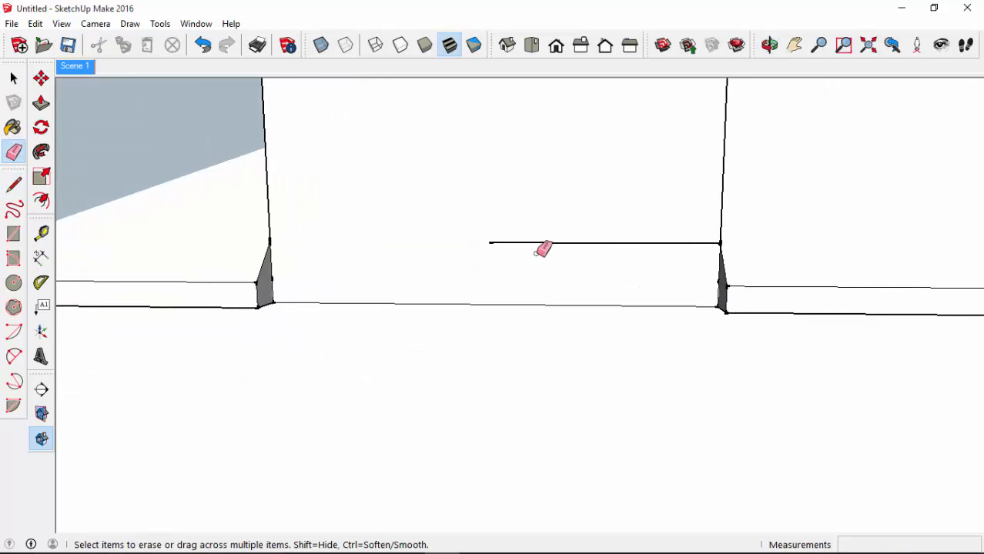
left_click(538, 245)
left_click(521, 305)
mouse_move(518, 317)
middle_mouse_down()
mouse_move(345, 373)
mouse_move(355, 281)
middle_mouse_up()
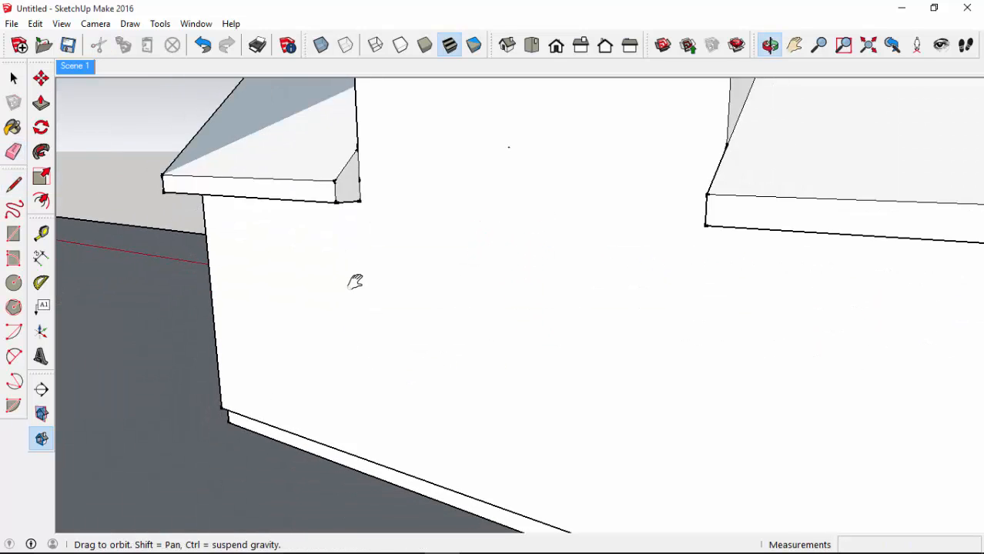
Step: Erase the stray diagonal edge across the main roof slope opposite the dormer
scroll(413, 325, "down", 4)
mouse_move(448, 226)
middle_mouse_down()
mouse_move(456, 323)
mouse_move(534, 318)
mouse_move(646, 340)
middle_mouse_up()
mouse_move(435, 371)
middle_mouse_down()
mouse_move(727, 360)
mouse_move(759, 350)
middle_mouse_up()
middle_click_drag(392, 316, 531, 320)
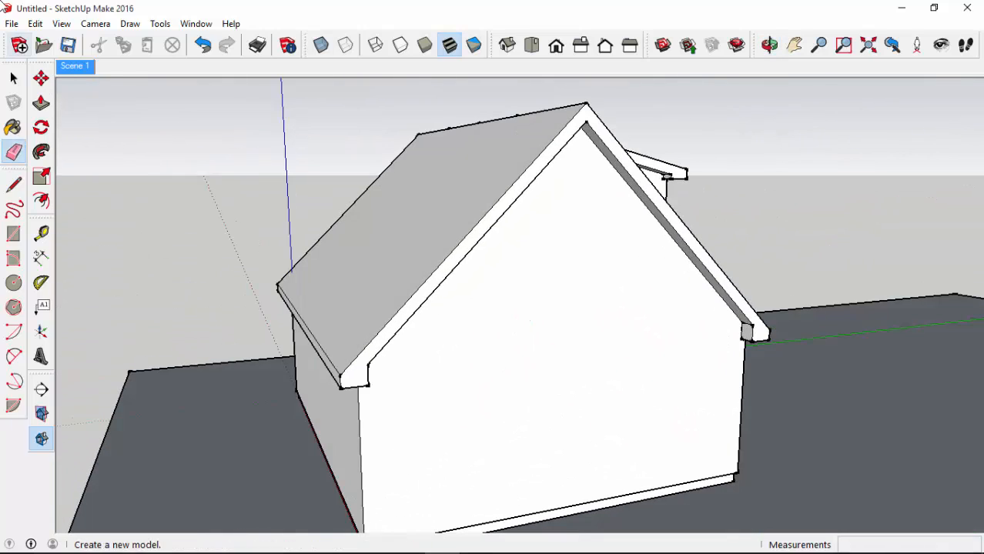
left_click(74, 66)
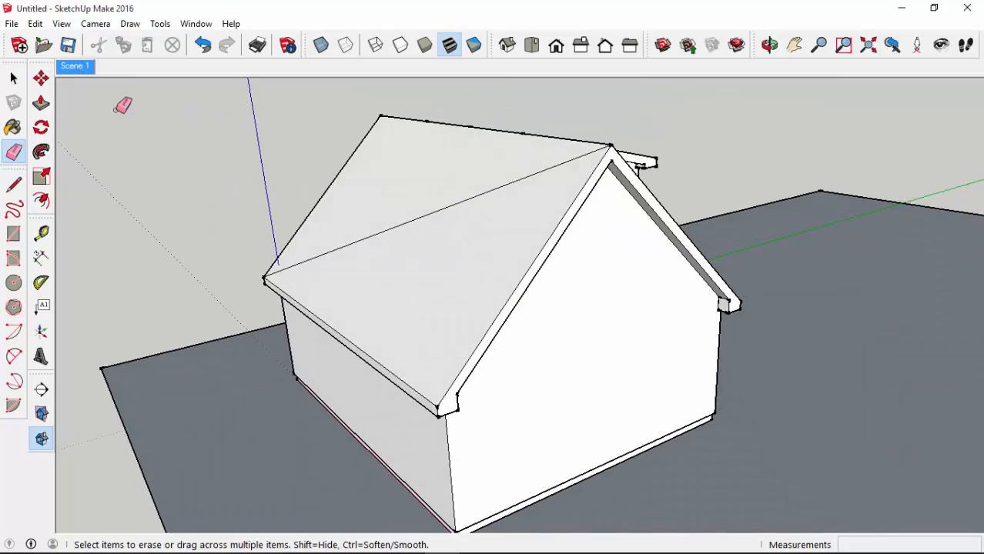
left_click_drag(457, 225, 454, 219)
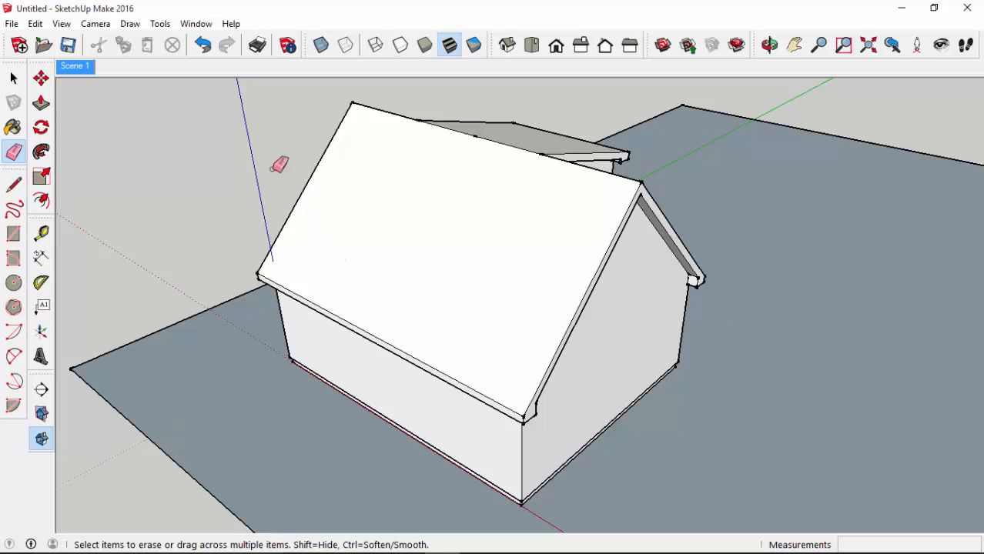
Step: Paint one gable wall and the eave wall opposite the dormer with Cladding Siding White from Brick, Cladding and Siding
left_click(158, 26)
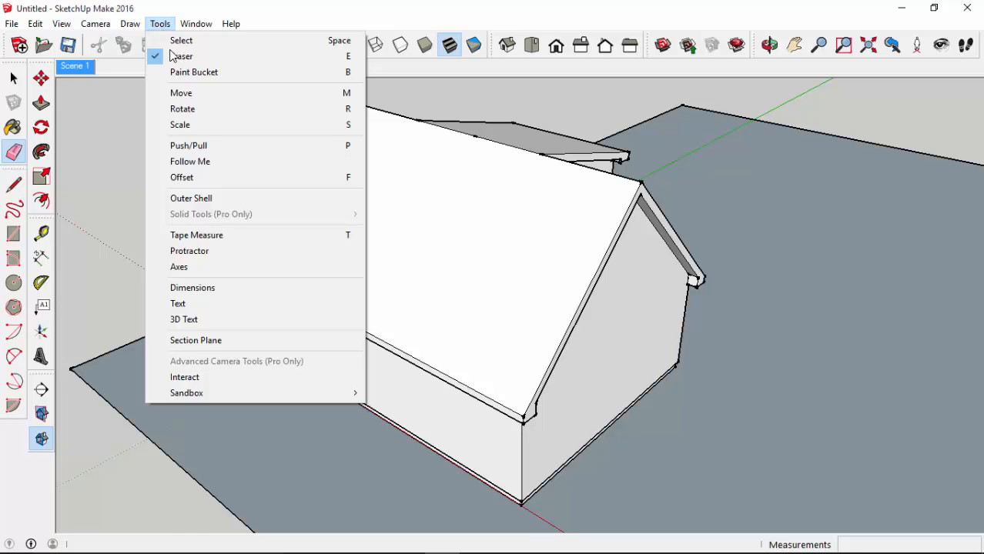
left_click(189, 72)
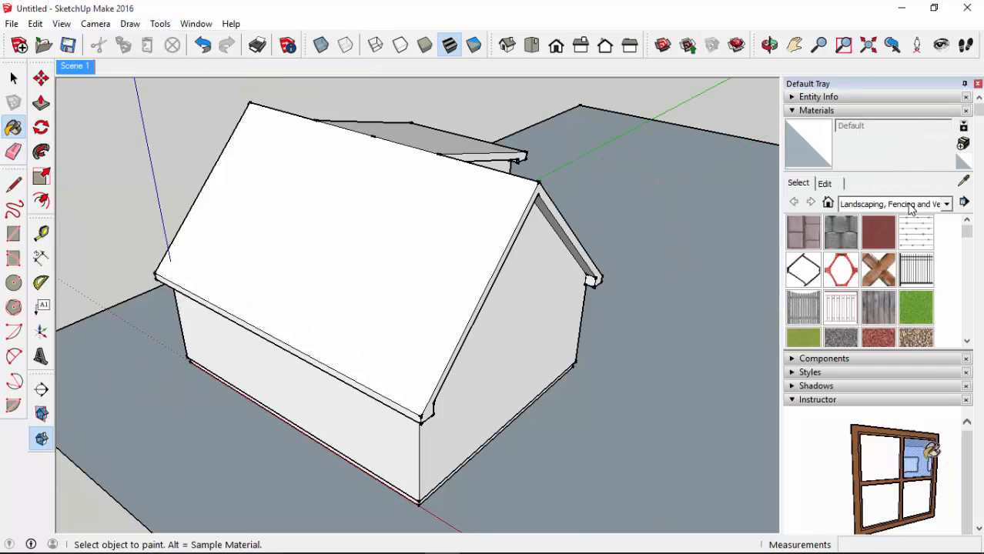
left_click(910, 207)
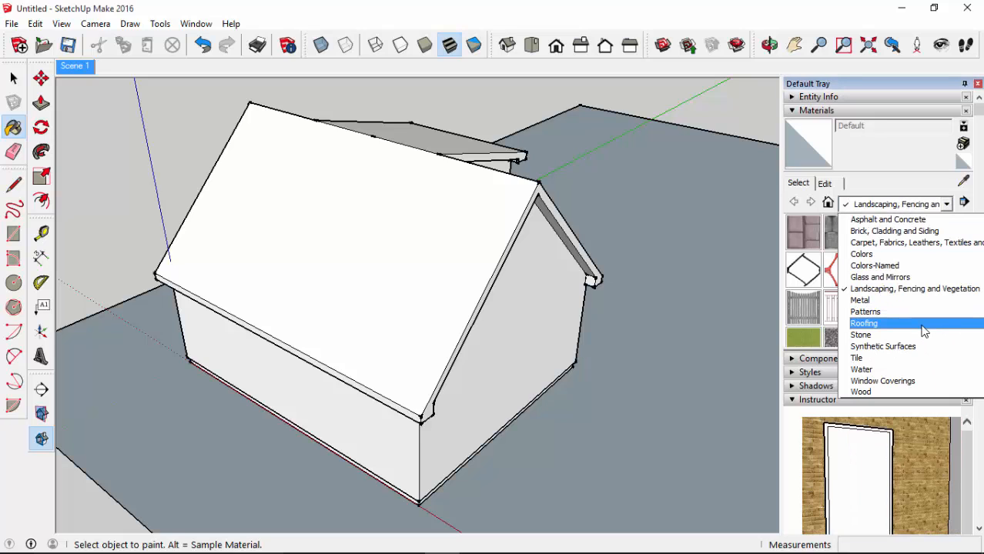
left_click(901, 234)
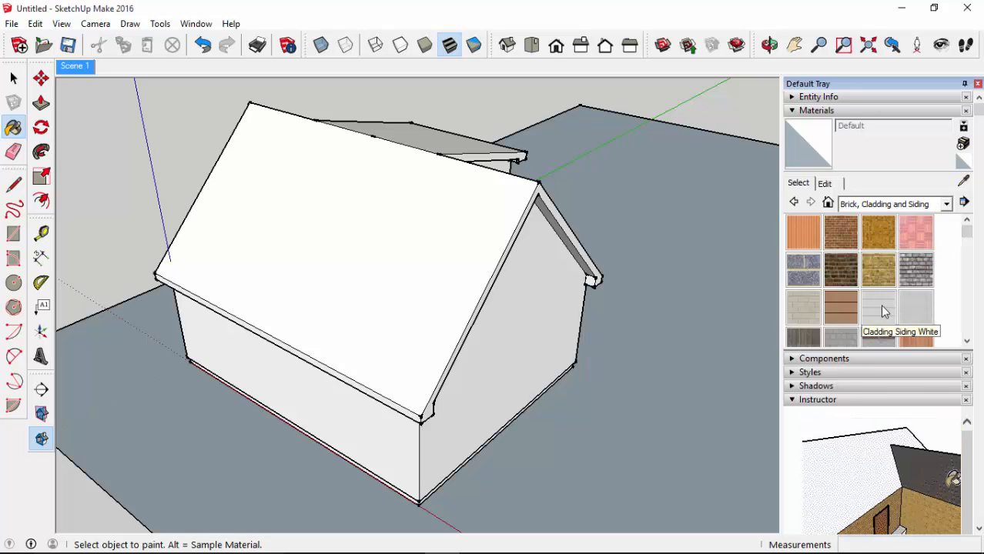
left_click(880, 305)
left_click(538, 349)
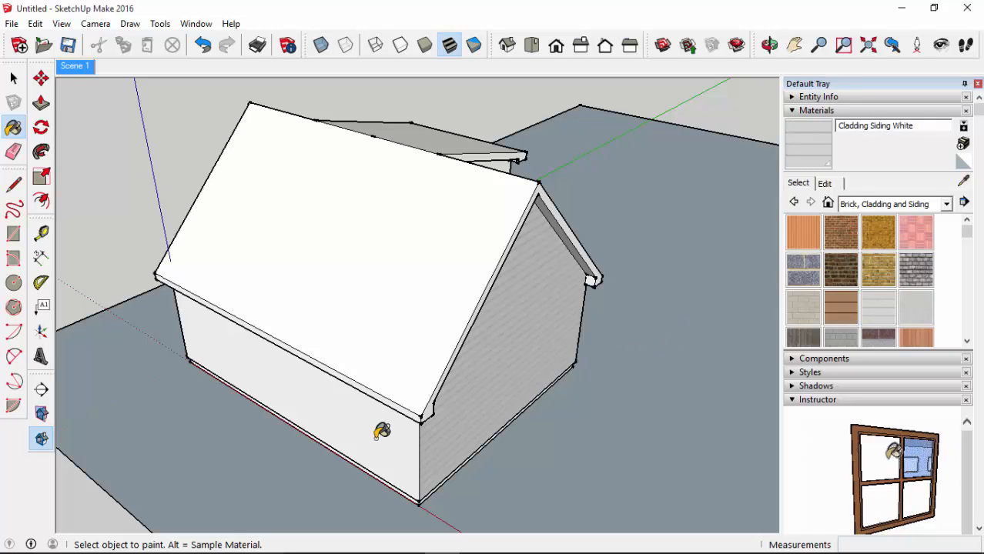
left_click(382, 428)
Step: Apply Cladding Siding White to the other gable wall, the merged dormer-side wall and the dormer's side wall
key("o")
left_click_drag(437, 315, 711, 283)
middle_click_drag(712, 284, 340, 352)
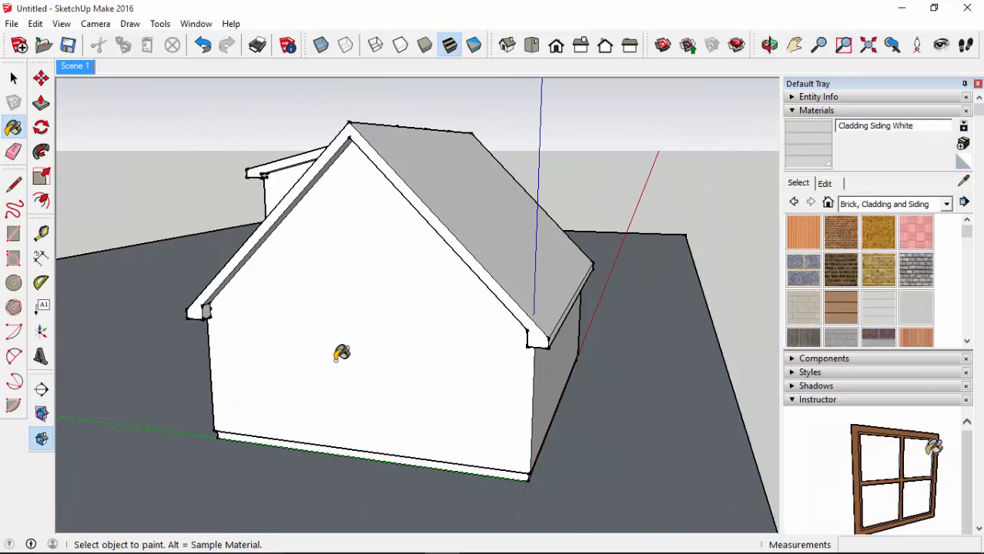
left_click(340, 351)
middle_click_drag(533, 340, 459, 341)
left_click(449, 342)
mouse_move(535, 275)
middle_mouse_down()
mouse_move(281, 281)
mouse_move(304, 216)
mouse_move(644, 242)
mouse_move(480, 197)
middle_mouse_up()
left_click(391, 193)
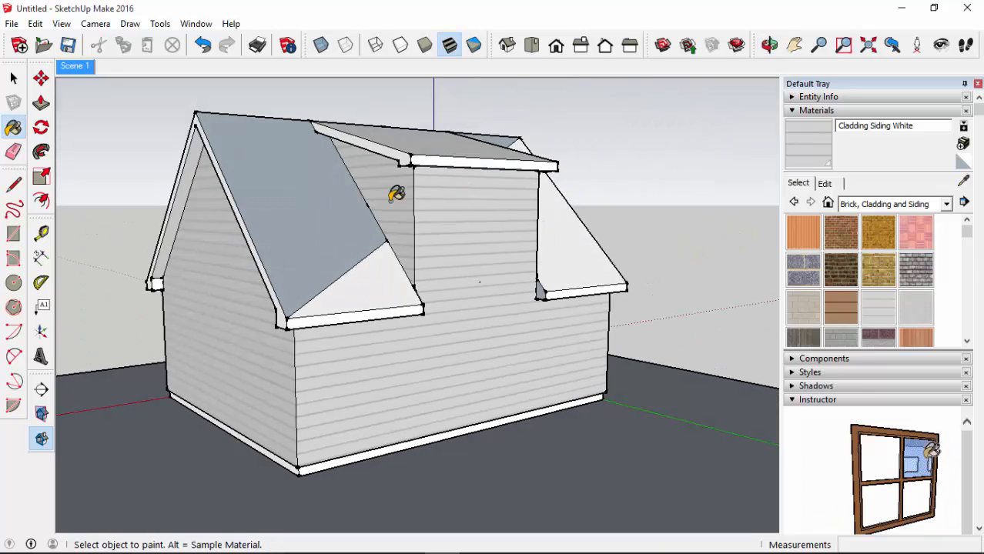
Step: Erase the leftover diagonal edges on the roof slopes on both sides of the dormer
mouse_move(323, 324)
middle_mouse_down()
mouse_move(468, 336)
mouse_move(498, 249)
mouse_move(451, 314)
mouse_move(430, 288)
middle_mouse_up()
key("e")
left_click(412, 249)
mouse_move(537, 149)
middle_mouse_down()
mouse_move(433, 310)
mouse_move(453, 172)
middle_mouse_up()
left_click(459, 162)
Step: Set the texture width of the Cladding Siding White material to 16 inches, keeping its proportions
middle_click_drag(348, 346, 496, 211)
middle_click_drag(433, 314, 326, 289)
left_click(825, 185)
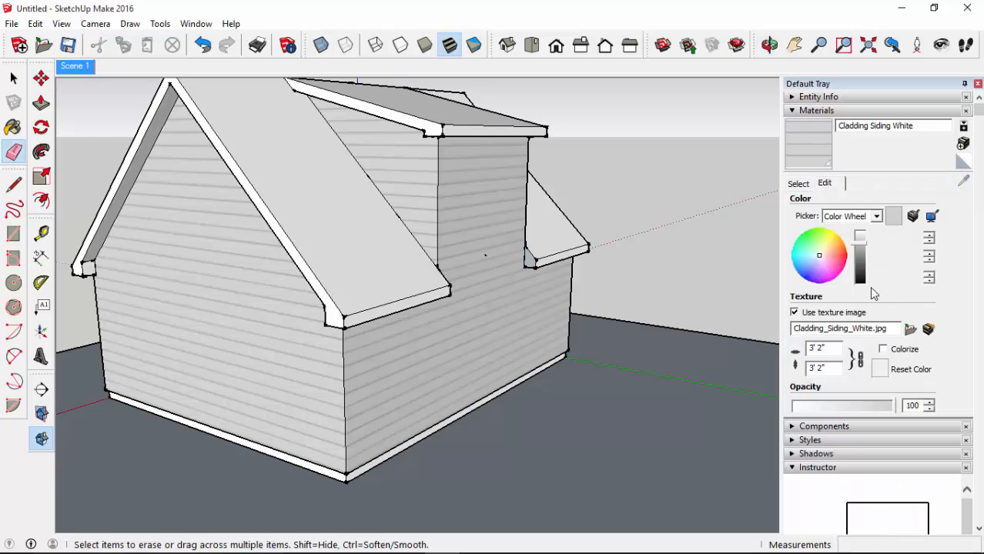
middle_click_drag(300, 358, 596, 327)
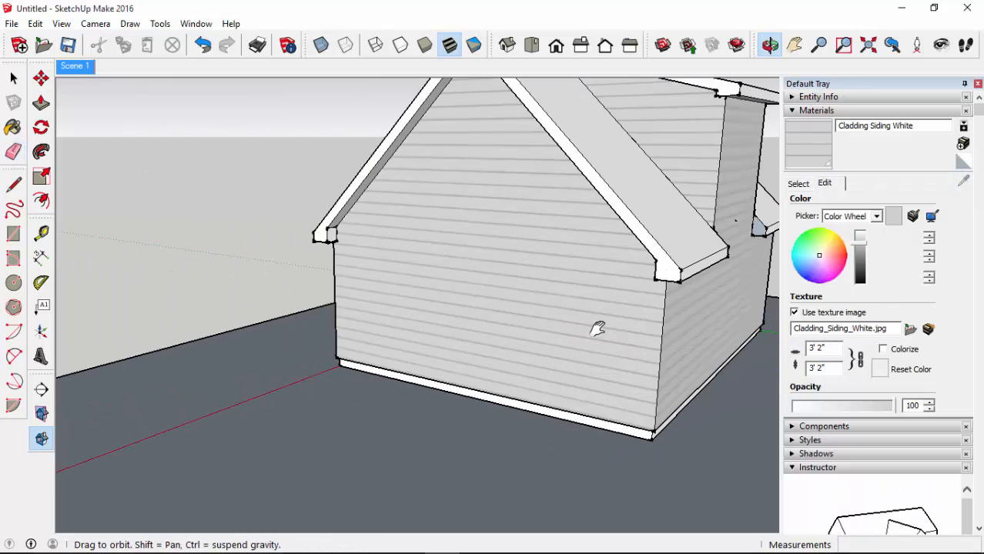
scroll(521, 303, "up", 3)
middle_click_drag(520, 304, 553, 260)
scroll(553, 260, "up", 4)
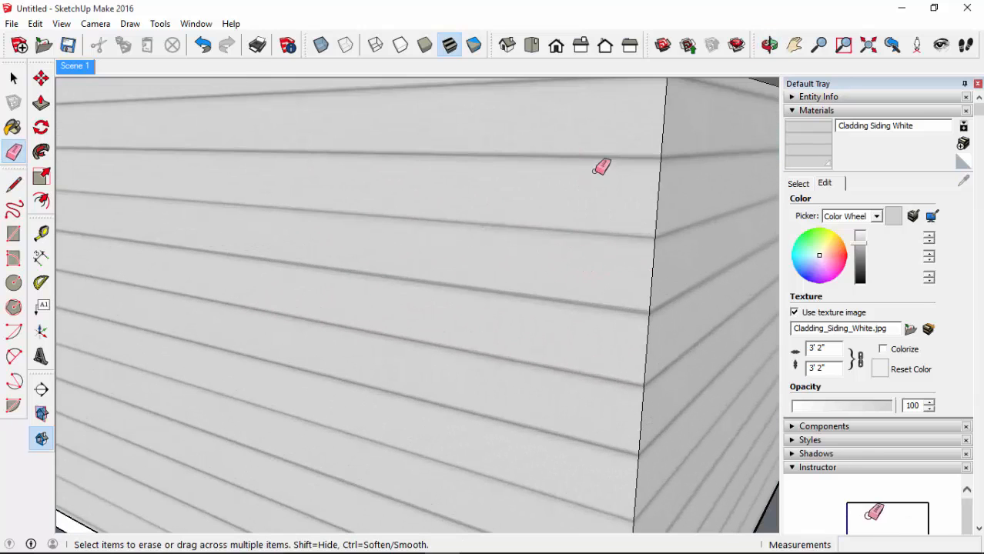
left_click(831, 348)
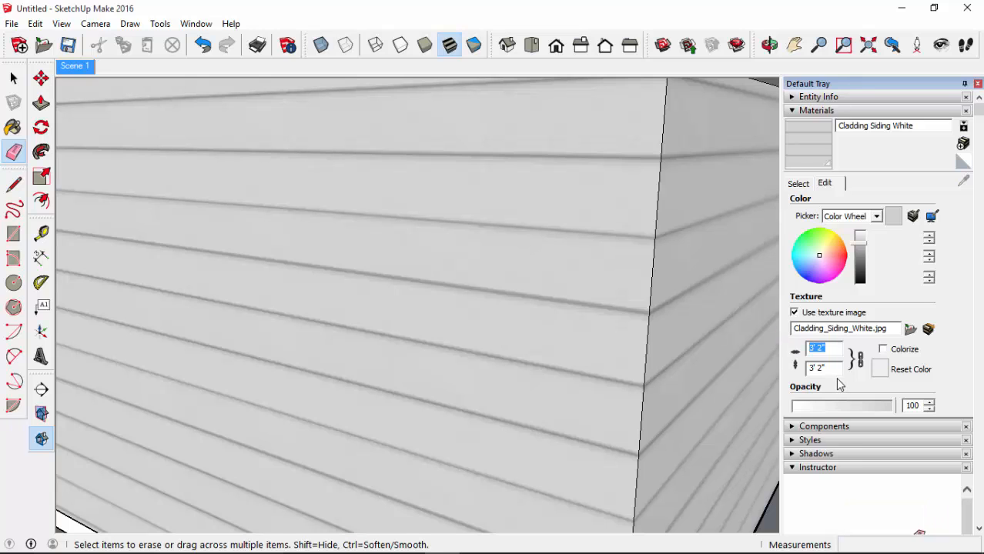
type("16")
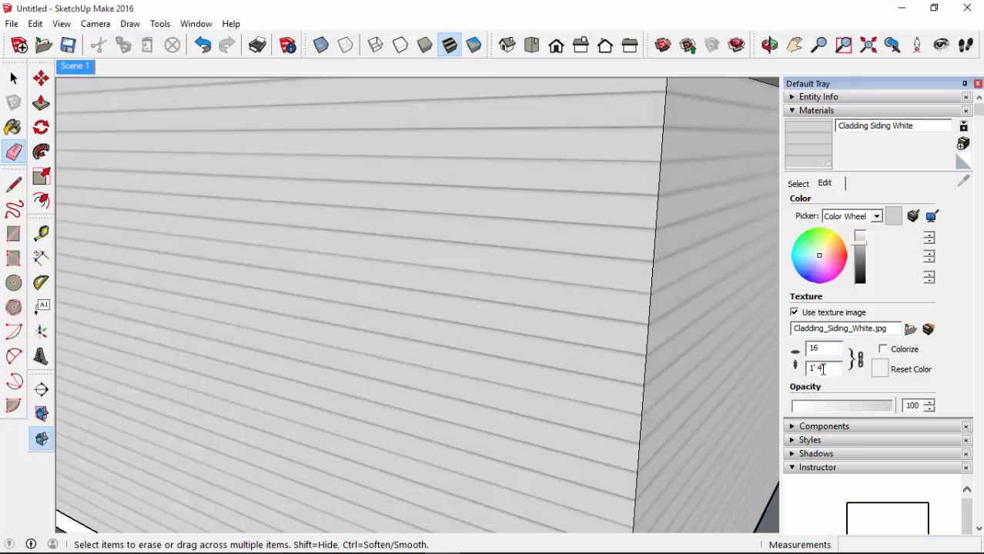
Step: Check the spacing between two siding courses near the wall corner with a trial line
left_click(13, 185)
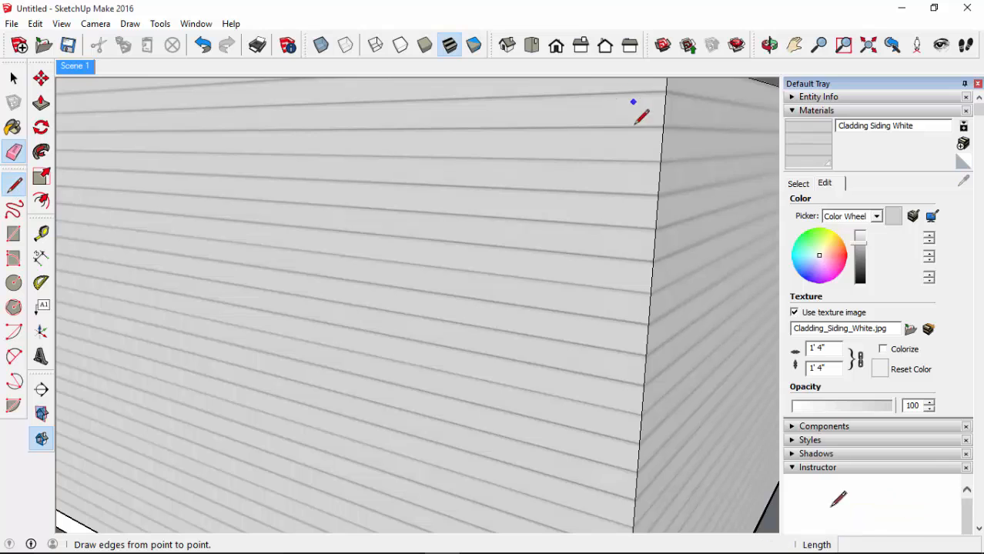
scroll(644, 135, "up", 2)
scroll(645, 158, "up", 1)
left_click(643, 148)
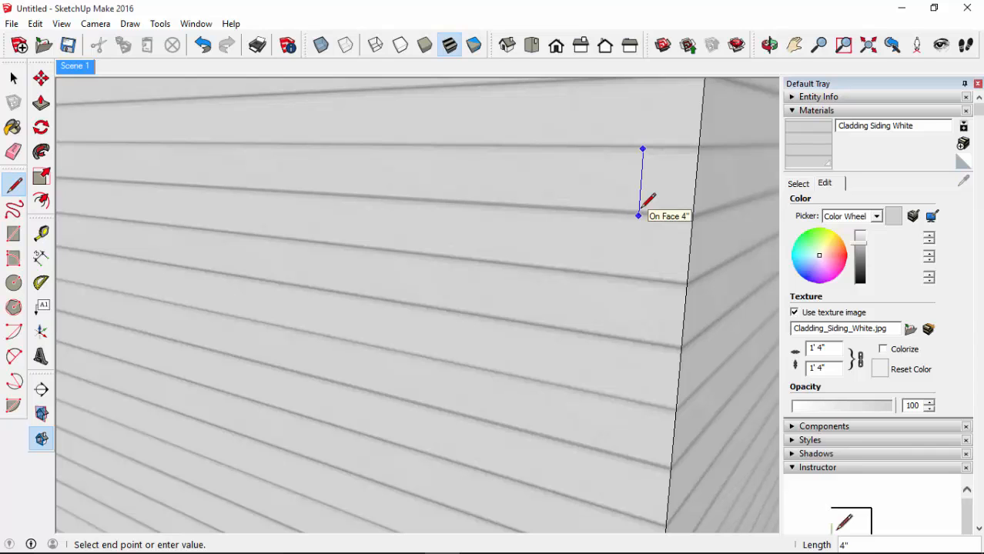
key("Escape")
scroll(652, 176, "down", 3)
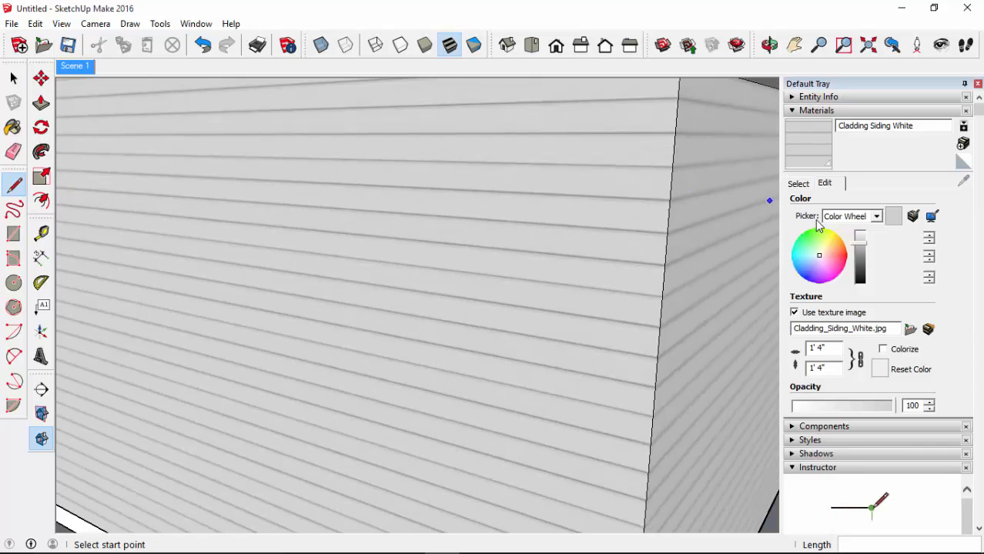
Step: Tint the siding material a muted yellow with the color wheel
left_click(854, 216)
left_click(839, 258)
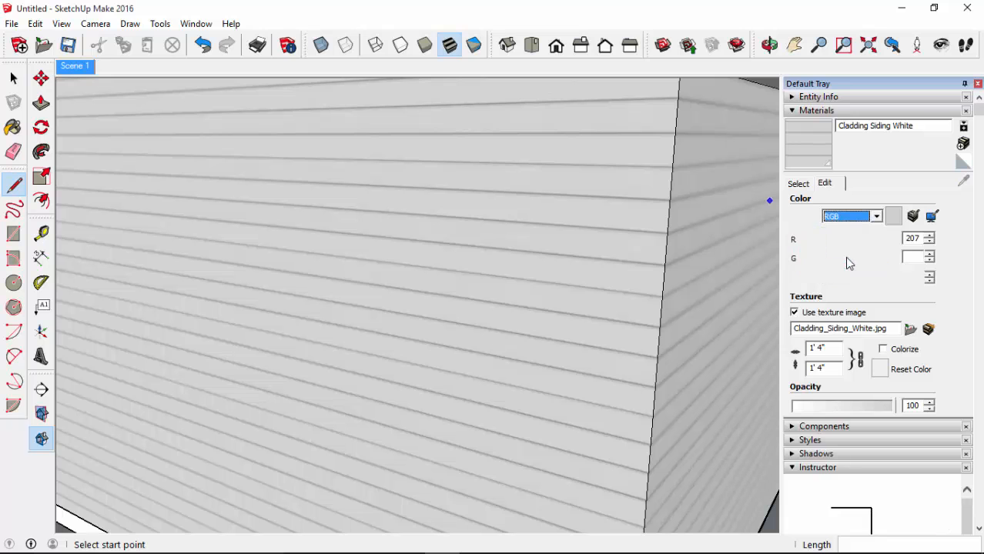
left_click(847, 216)
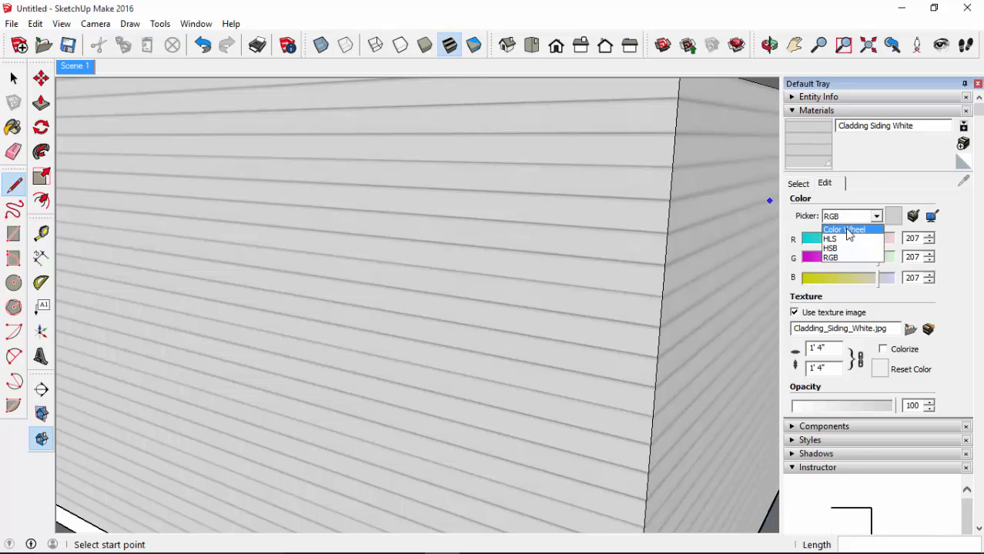
left_click(848, 230)
mouse_move(825, 255)
left_mouse_down()
mouse_move(820, 246)
mouse_move(843, 271)
mouse_move(825, 246)
left_mouse_up()
Step: Paint the roof slope opposite the dormer with Roofing Shingles Asphalt from the Roofing materials
scroll(406, 256, "down", 5)
middle_click_drag(356, 246, 496, 365)
scroll(497, 365, "down", 3)
mouse_move(553, 301)
middle_mouse_down()
mouse_move(322, 281)
mouse_move(345, 268)
mouse_move(417, 318)
mouse_move(426, 402)
middle_mouse_up()
key("l")
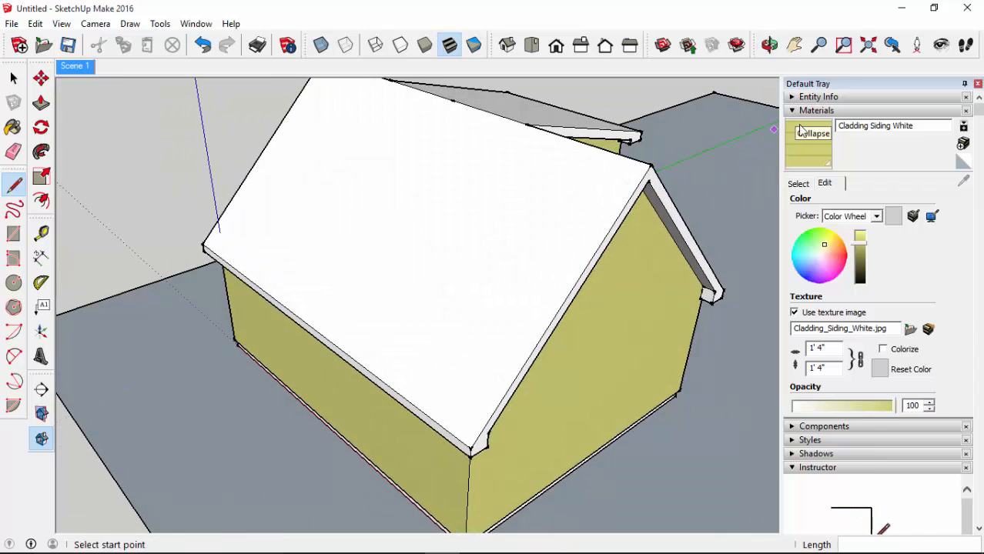
left_click(799, 184)
left_click(871, 204)
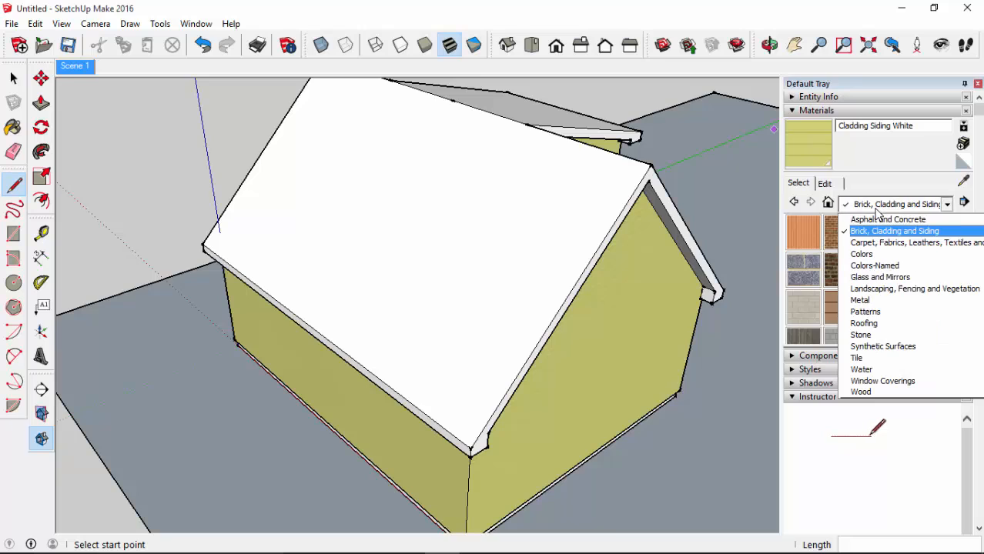
left_click(920, 323)
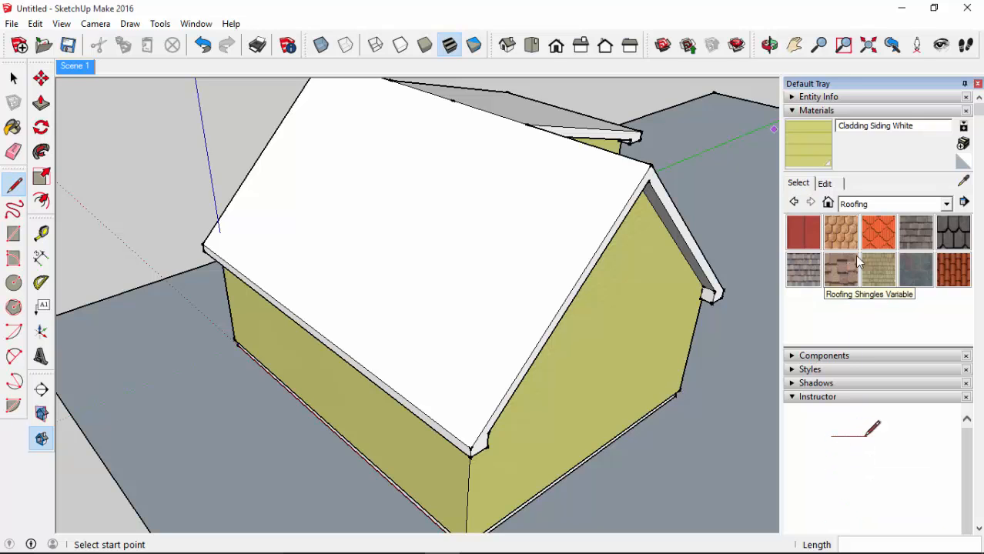
left_click(914, 241)
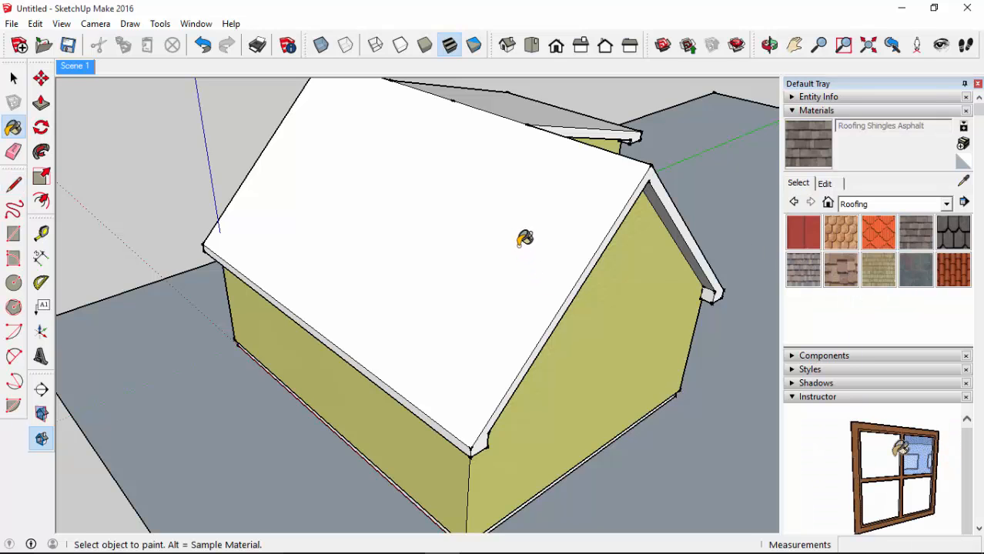
left_click(523, 237)
Step: Apply Roofing Shingles Asphalt to the dormer roof and the main roof slopes beside it
middle_click_drag(694, 195, 364, 327)
left_click(408, 326)
left_click(494, 214)
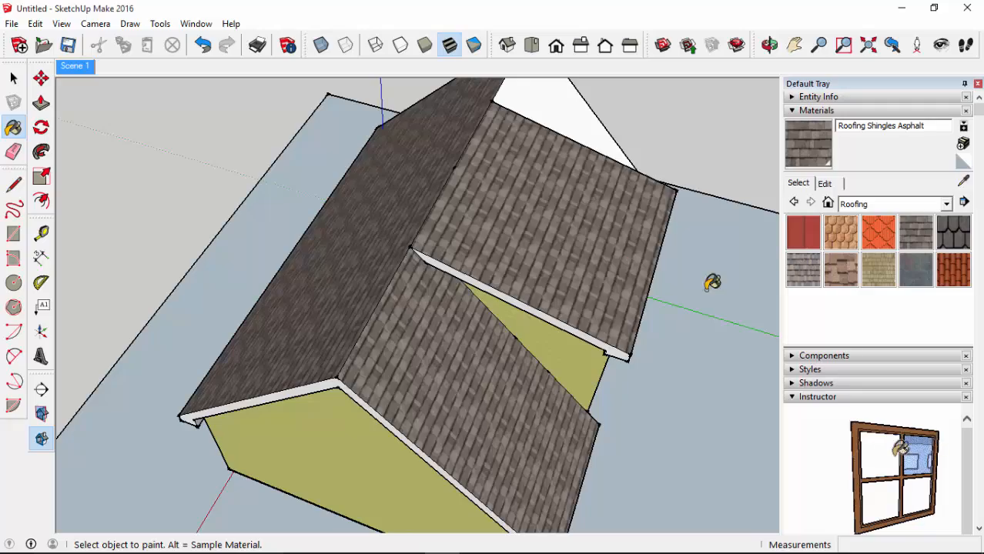
middle_click_drag(711, 282, 247, 289)
left_click(607, 308)
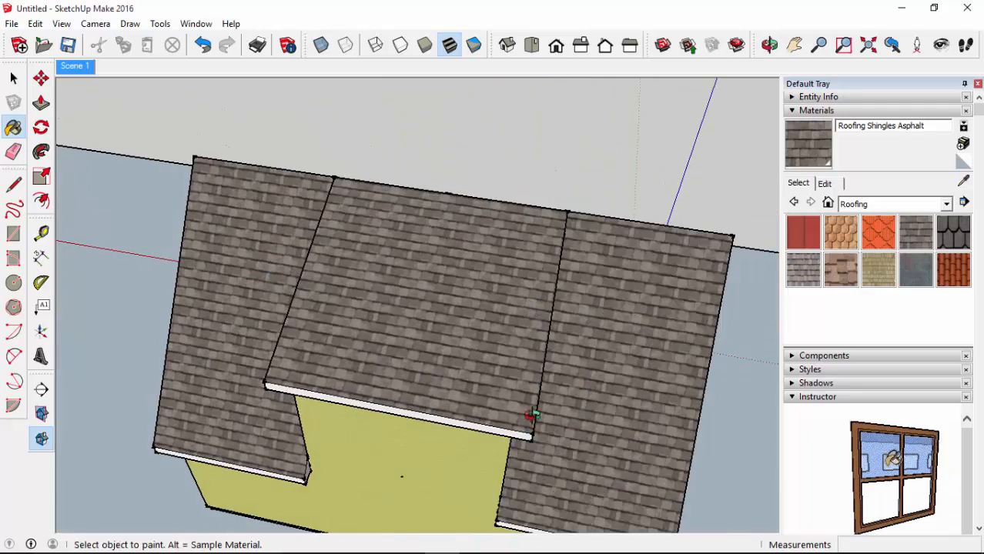
Step: Hide the model axes
mouse_move(530, 412)
middle_mouse_down()
mouse_move(301, 309)
mouse_move(565, 229)
mouse_move(257, 227)
mouse_move(508, 248)
mouse_move(220, 242)
middle_mouse_up()
scroll(220, 242, "down", 4)
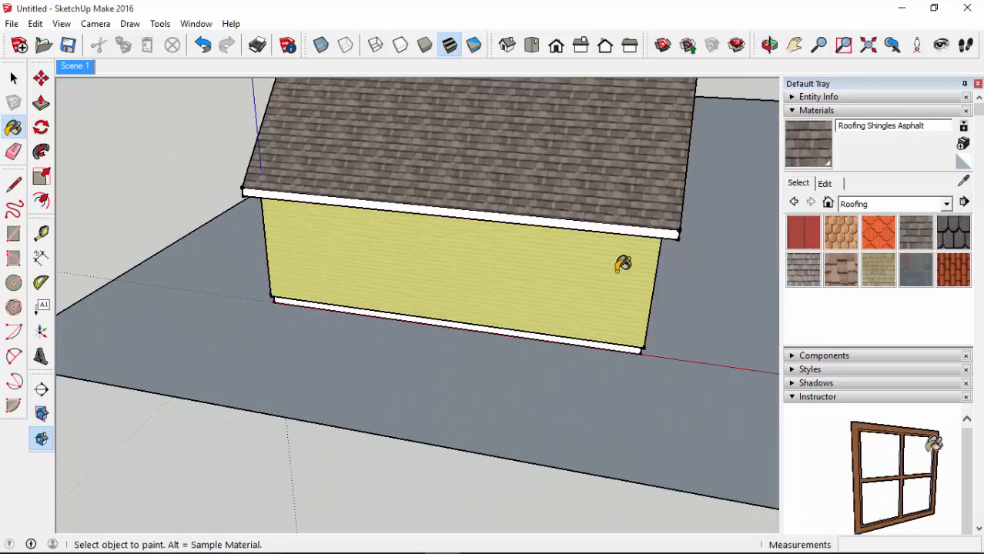
middle_click_drag(624, 263, 389, 298)
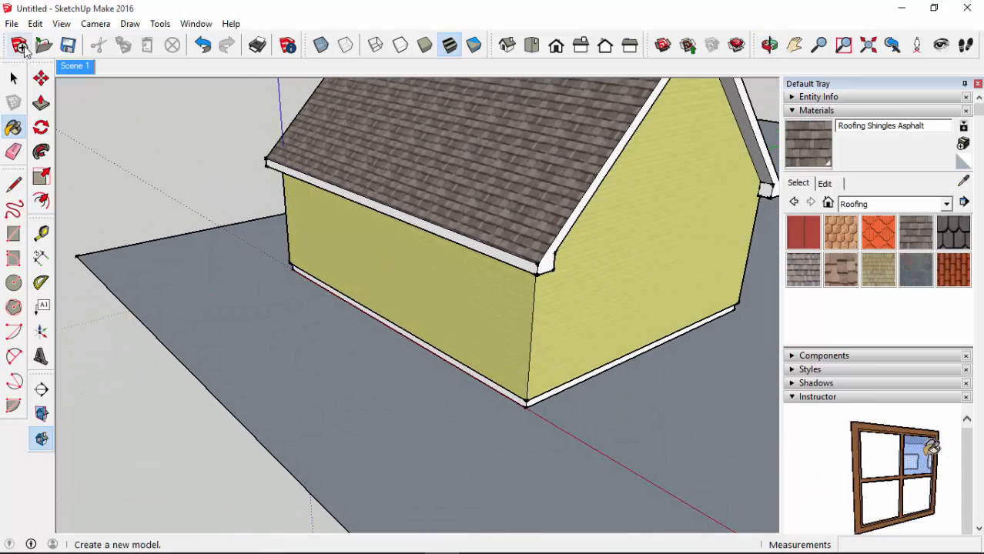
left_click(62, 23)
left_click(82, 125)
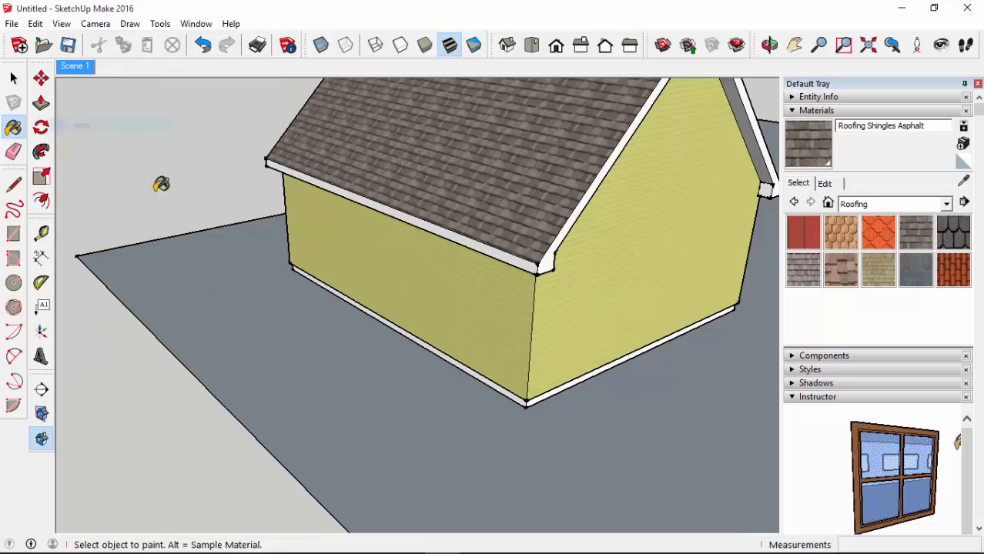
Step: Choose Polished Concrete New from the Asphalt and Concrete materials for painting the slab edges
mouse_move(158, 185)
middle_mouse_down()
mouse_move(714, 270)
mouse_move(347, 314)
mouse_move(433, 290)
middle_mouse_up()
key("b")
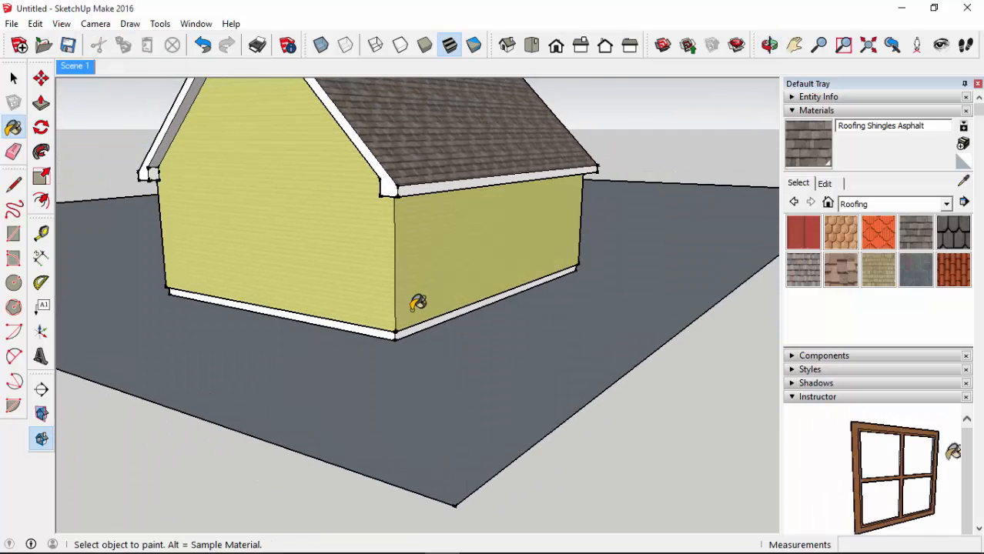
scroll(417, 301, "up", 2)
left_click(870, 205)
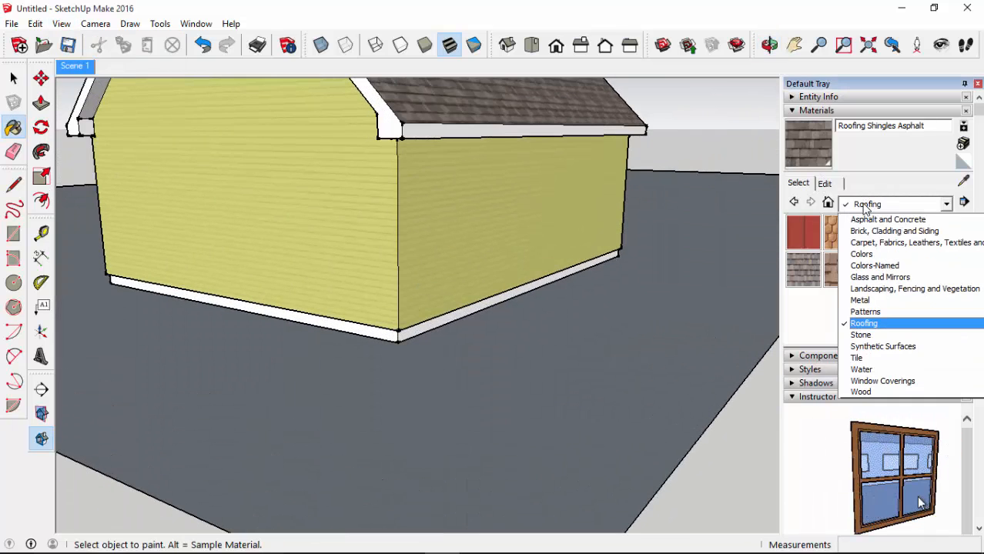
scroll(893, 251, "up", 1)
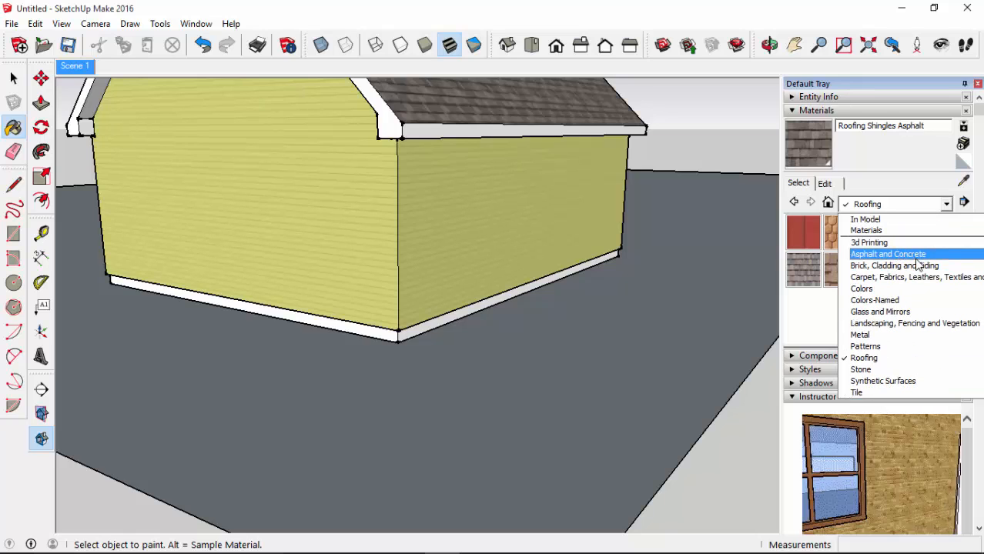
left_click(898, 254)
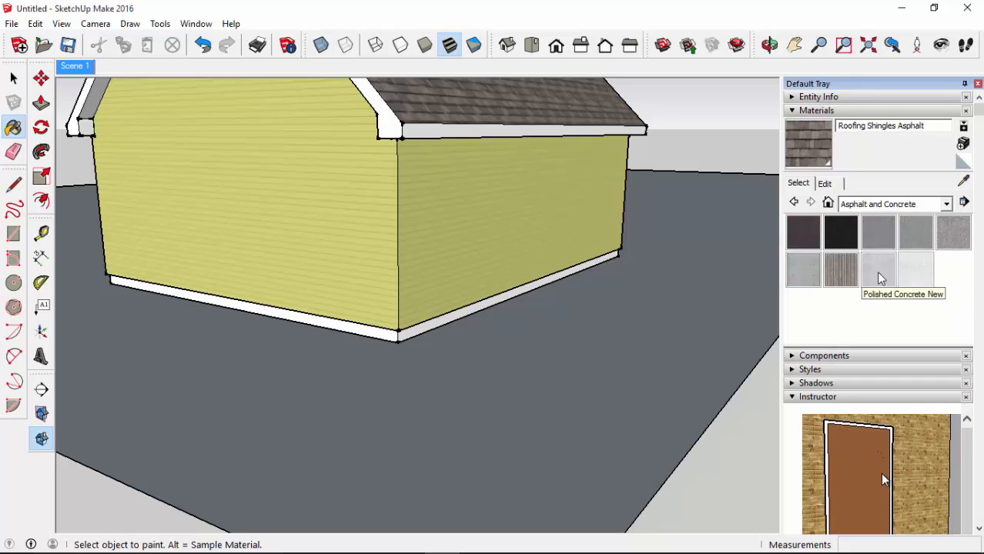
left_click(881, 279)
Step: Paint the exposed slab edges around the base of the building with Polished Concrete New
scroll(431, 333, "up", 4)
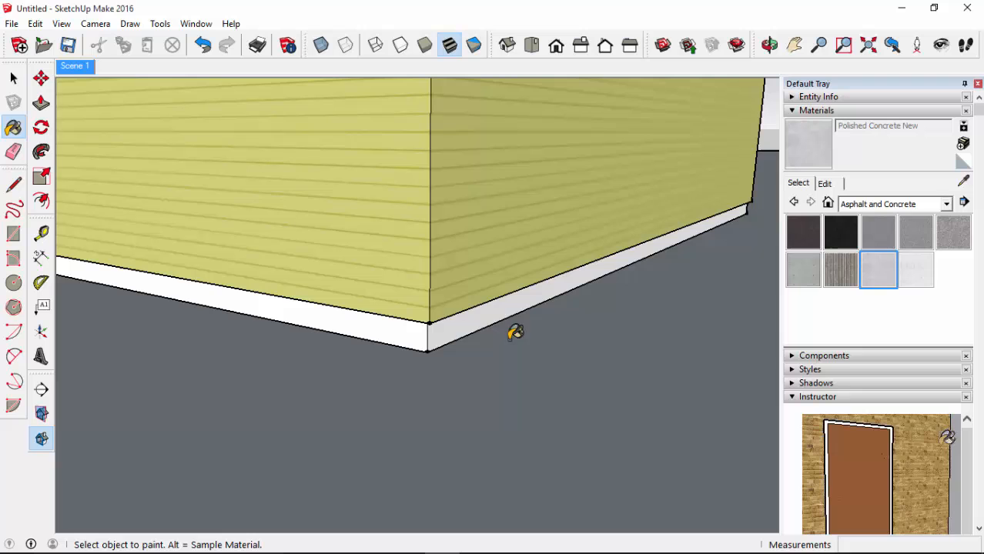
left_click(455, 328)
scroll(420, 329, "down", 3)
mouse_move(446, 330)
middle_mouse_down()
mouse_move(549, 318)
mouse_move(422, 329)
mouse_move(688, 290)
mouse_move(521, 295)
middle_mouse_up()
left_click(433, 313)
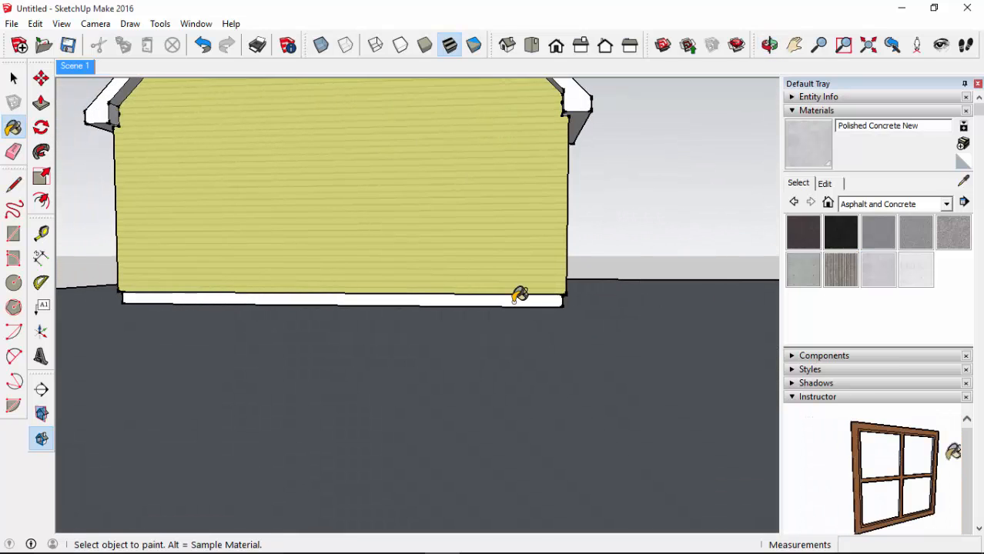
left_click(177, 299)
mouse_move(177, 298)
middle_mouse_down()
mouse_move(531, 266)
mouse_move(210, 109)
middle_mouse_up()
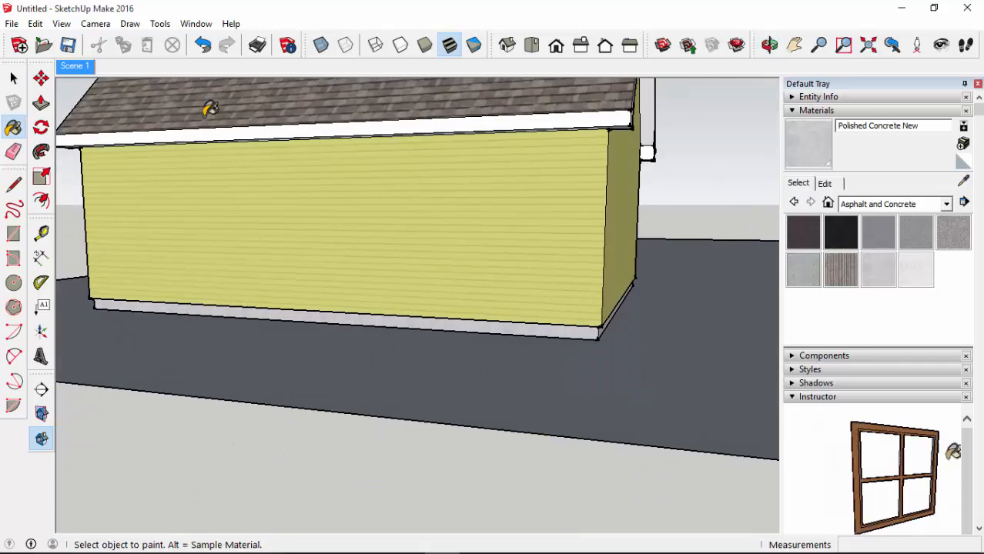
Step: Return to the Scene 1 view and close the Default Tray
left_click(77, 65)
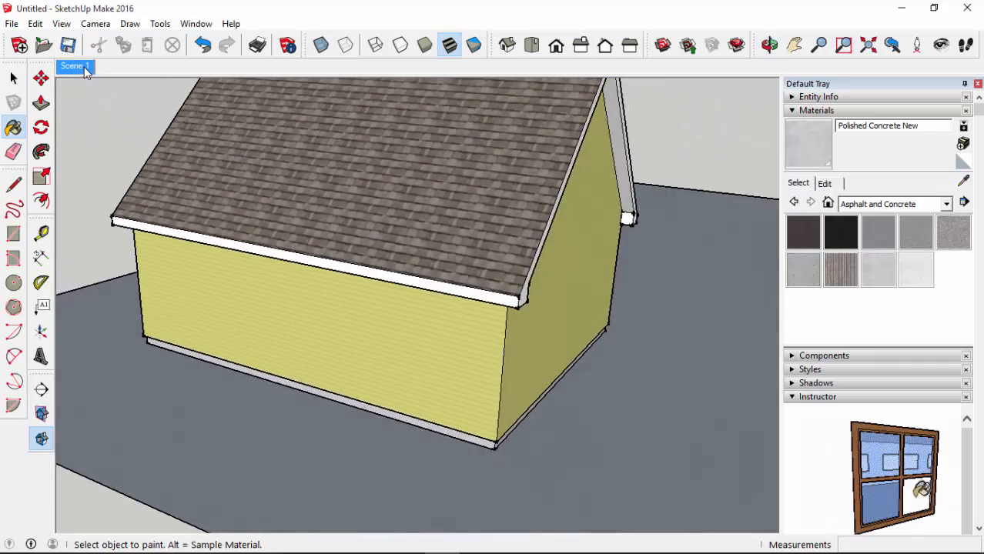
left_click(978, 84)
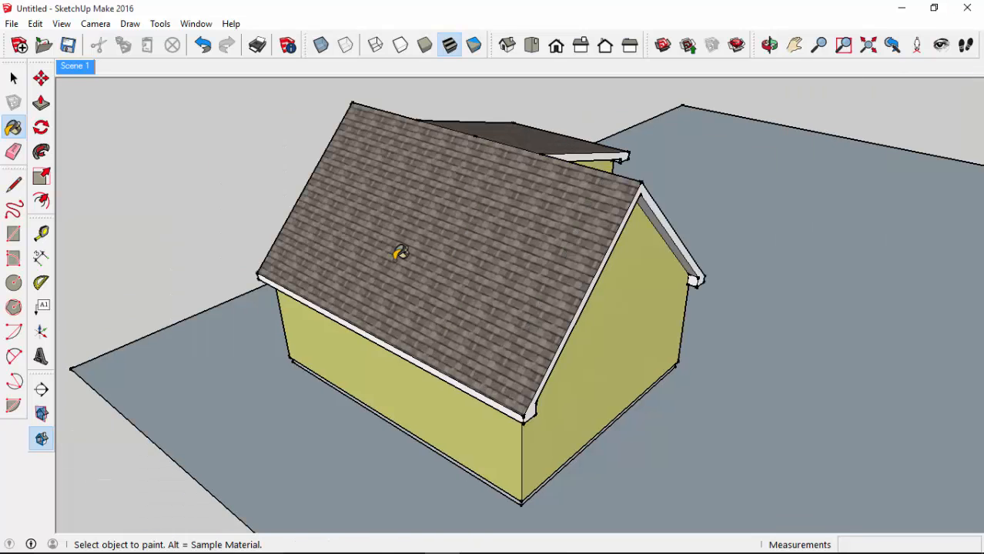
mouse_move(400, 254)
middle_mouse_down()
mouse_move(369, 373)
mouse_move(384, 285)
mouse_move(587, 214)
mouse_move(752, 177)
mouse_move(576, 201)
mouse_move(433, 171)
middle_mouse_up()
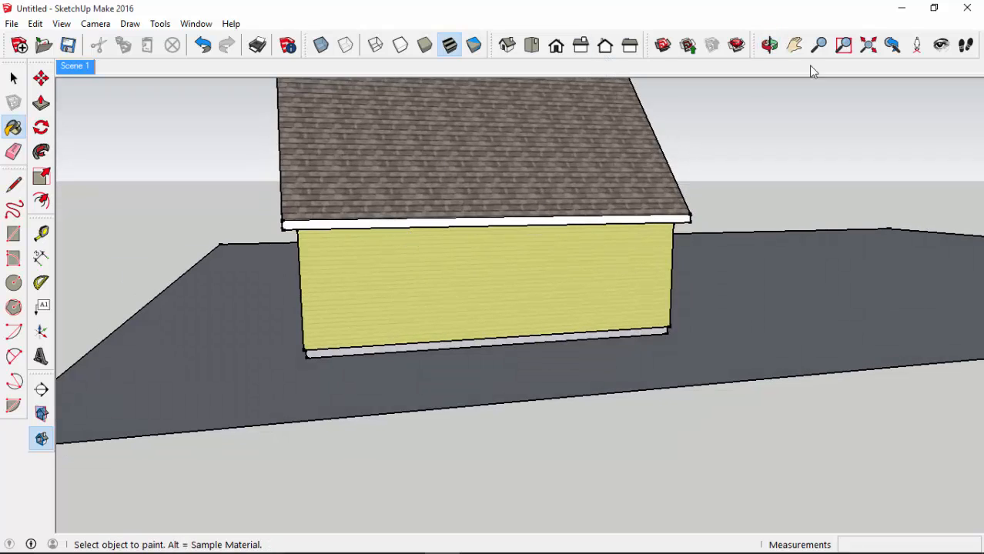
Step: Open 3D Warehouse and search its models for "front door"
left_click(663, 46)
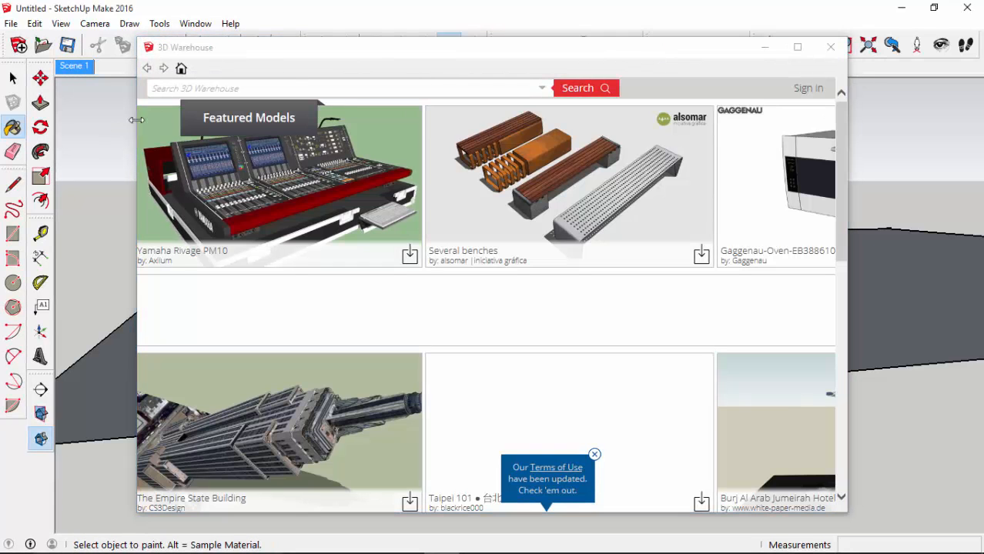
left_click(217, 89)
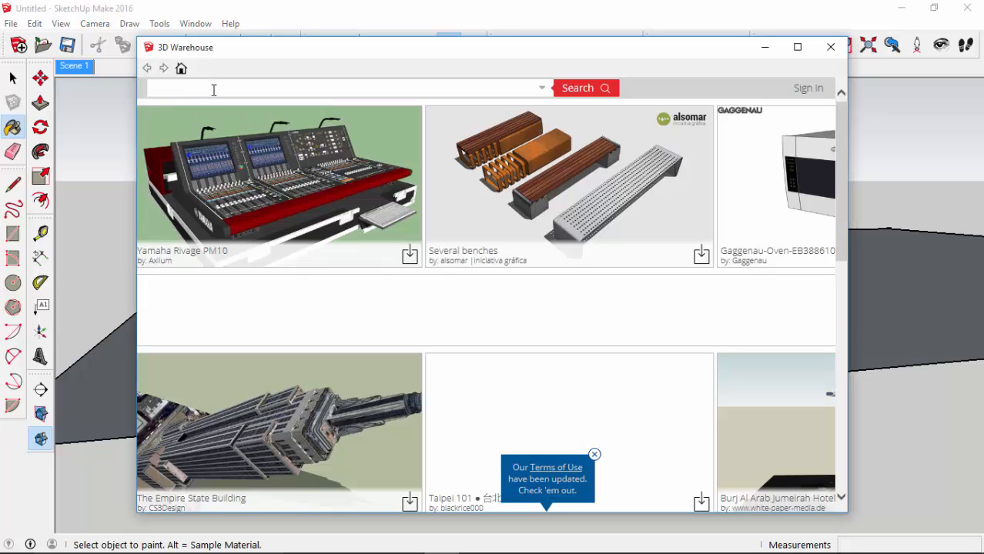
type("front door")
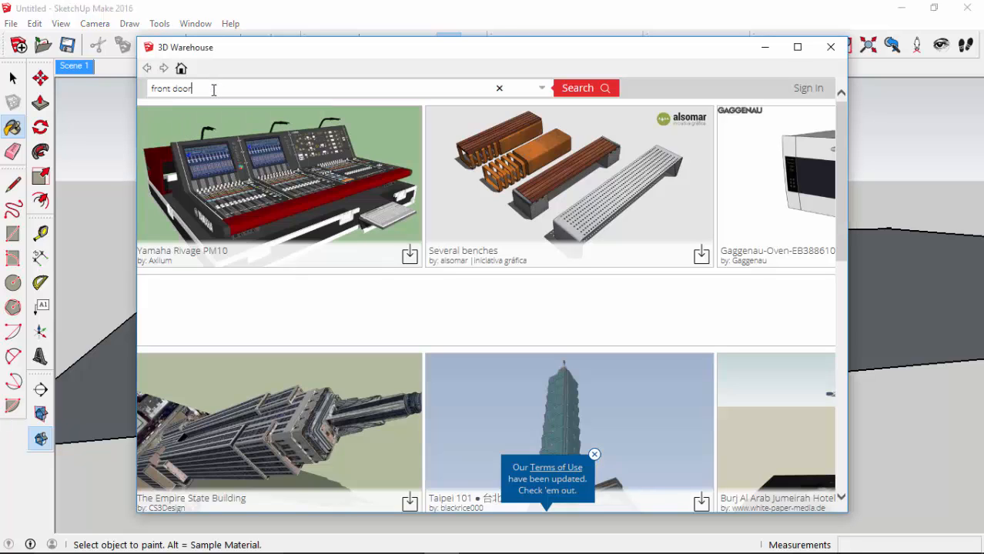
left_click(70, 213)
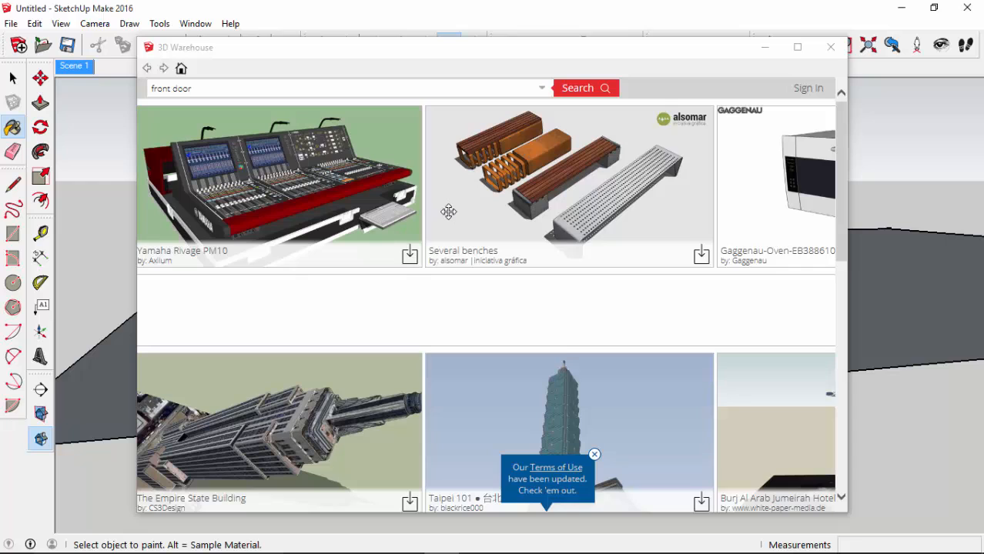
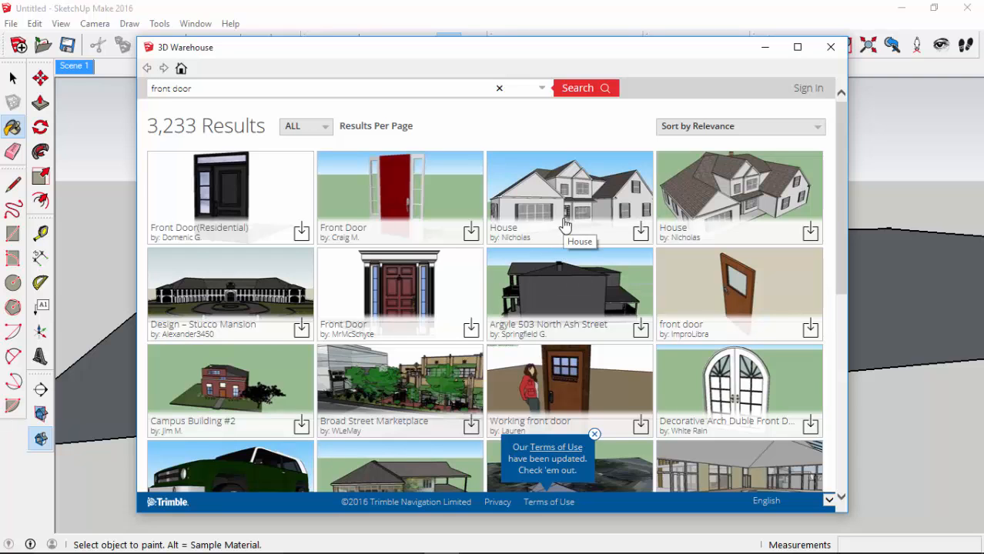
Step: Load the Front Door model with three staggered windows and a mail drop directly into the model and place it beside the building
scroll(565, 223, "down", 3)
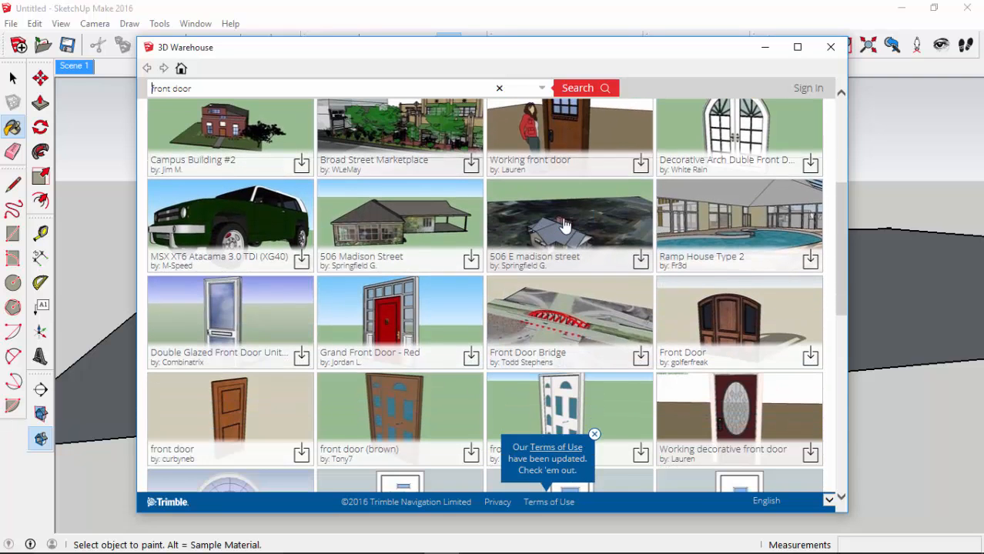
scroll(564, 223, "down", 3)
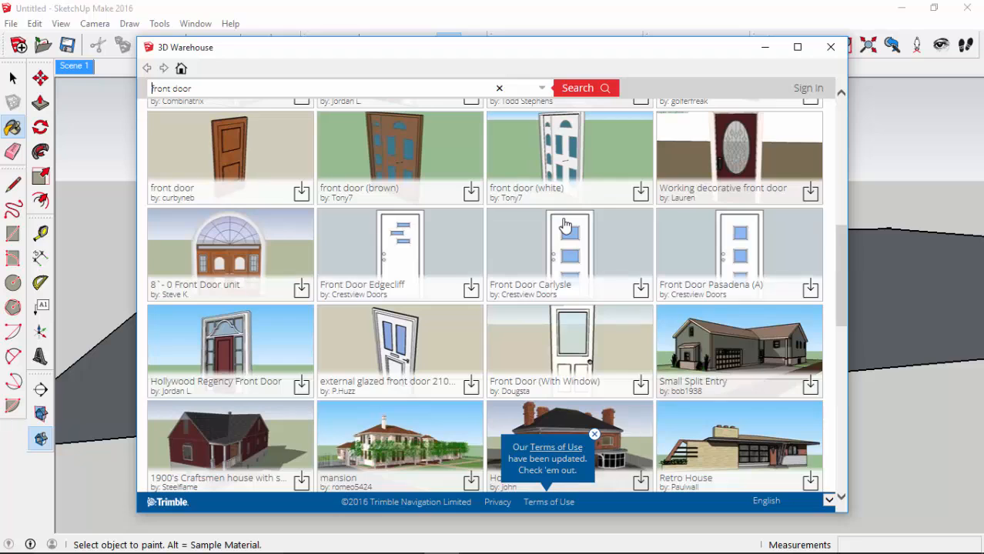
scroll(564, 224, "down", 1)
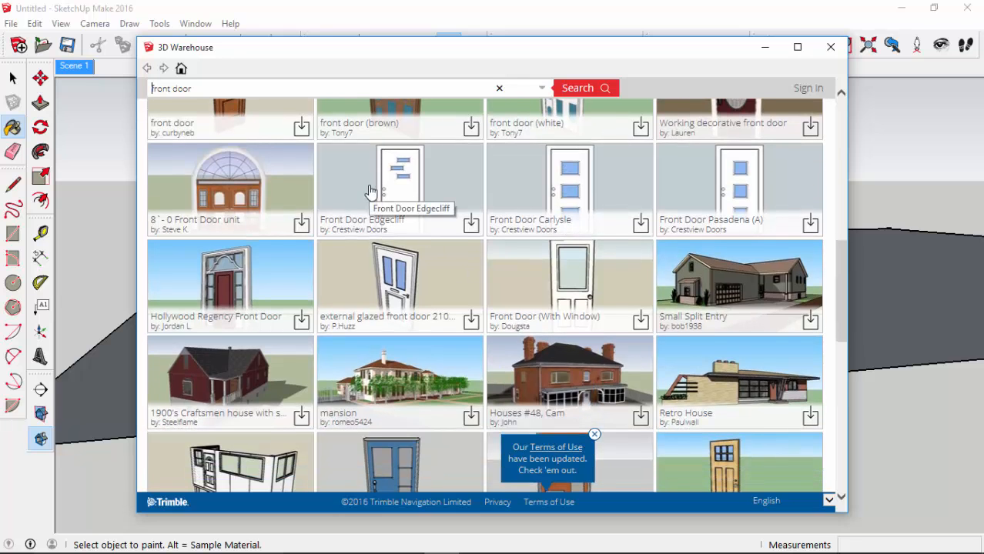
scroll(737, 167, "down", 4)
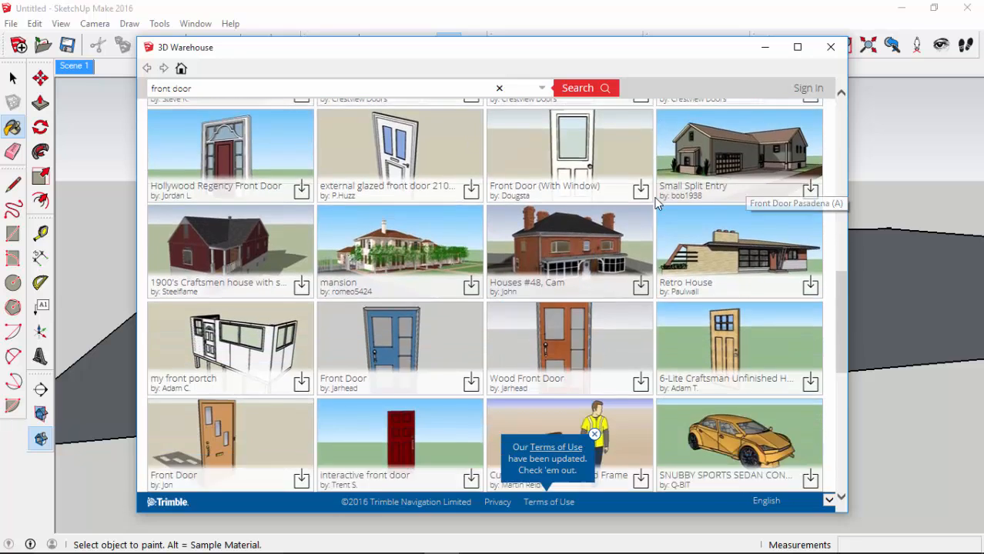
scroll(527, 241, "down", 1)
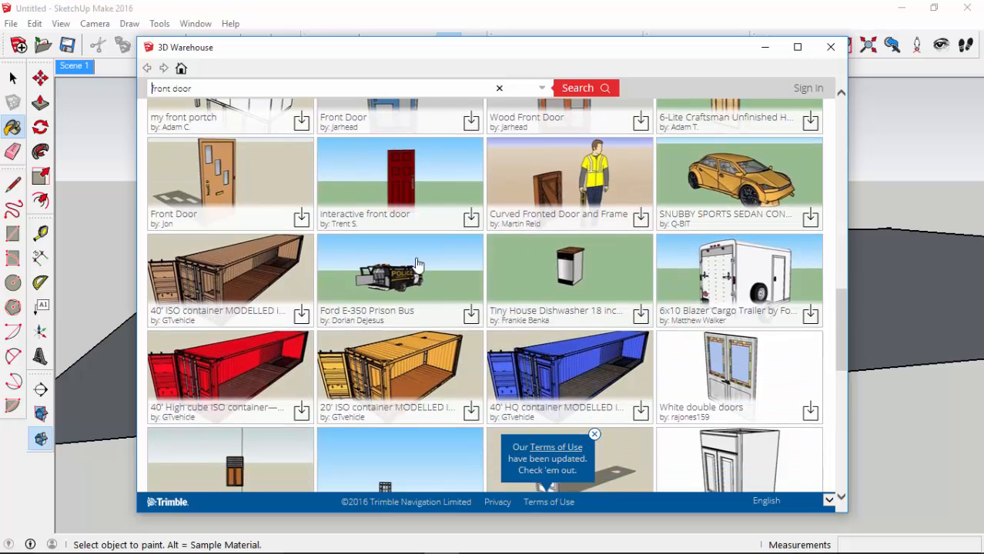
scroll(359, 274, "up", 1)
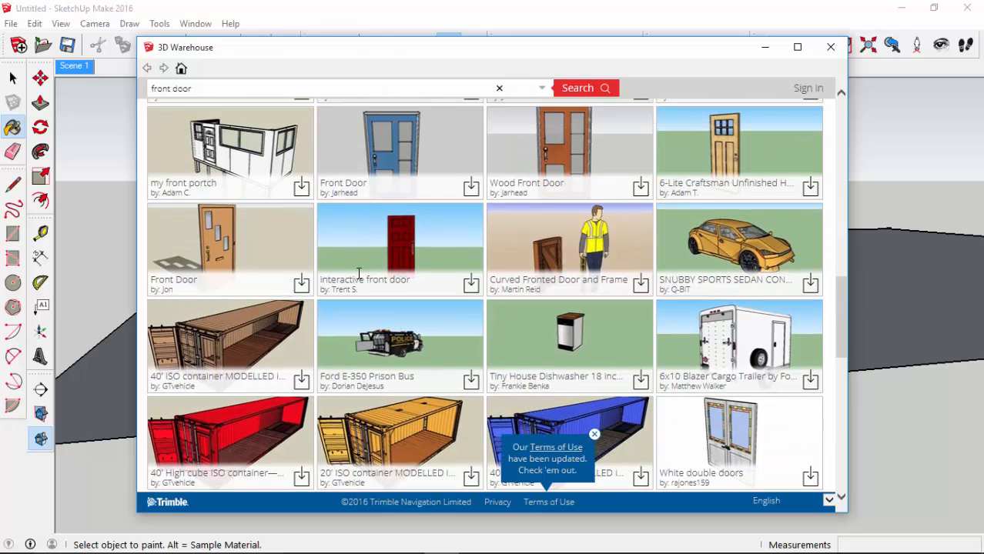
left_click(234, 236)
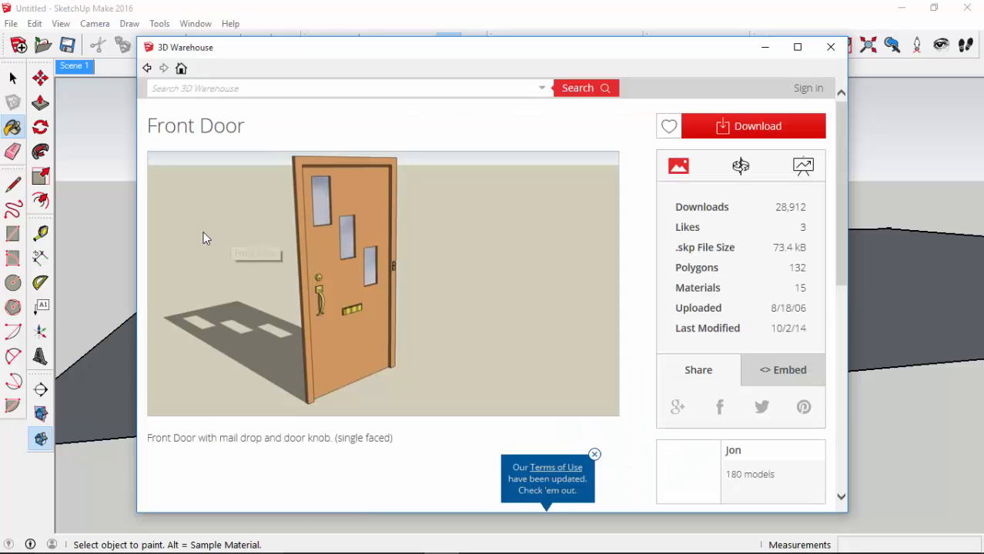
left_click(762, 130)
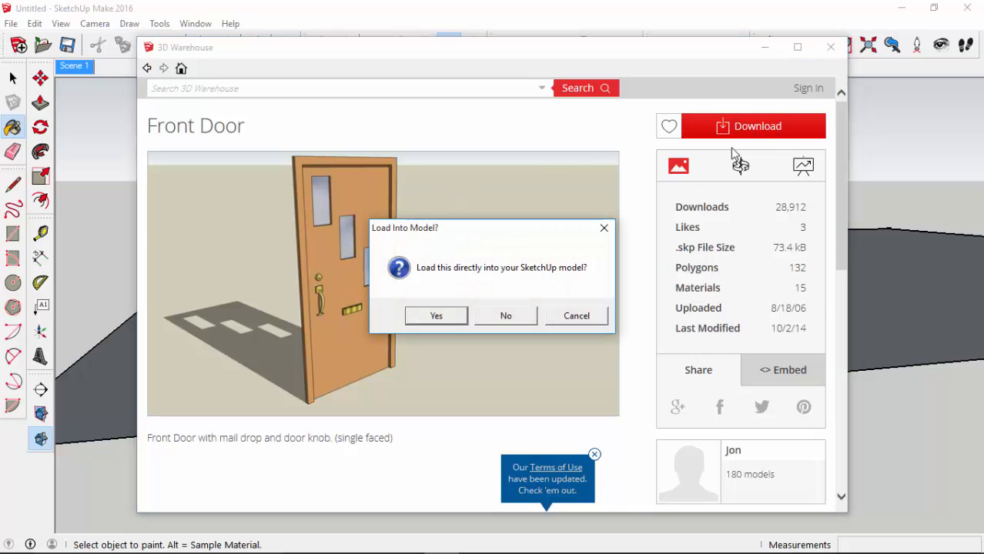
left_click(437, 316)
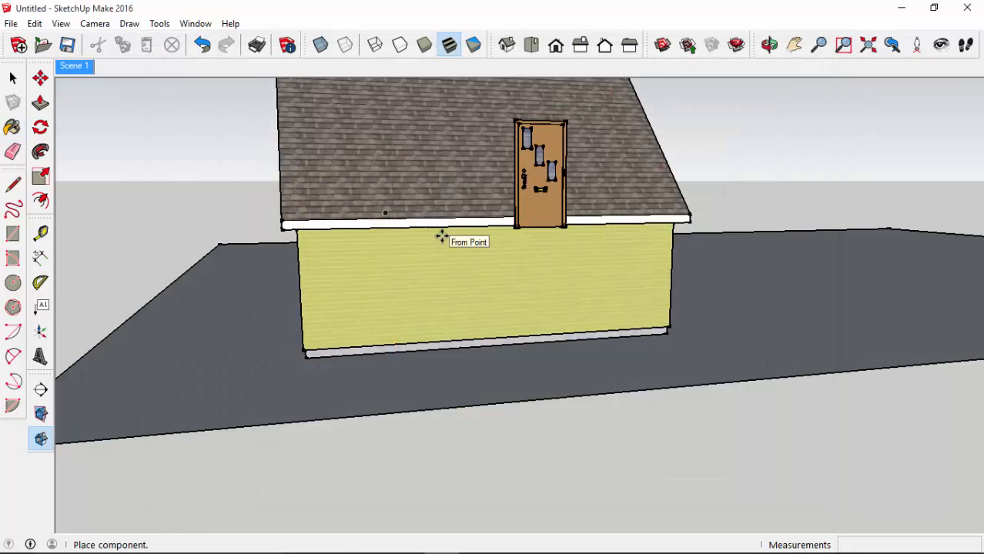
left_click(690, 347)
Step: Measure the width and height of the inner door panel with the Line tool
middle_click_drag(639, 367, 420, 460)
middle_click_drag(751, 229, 490, 382)
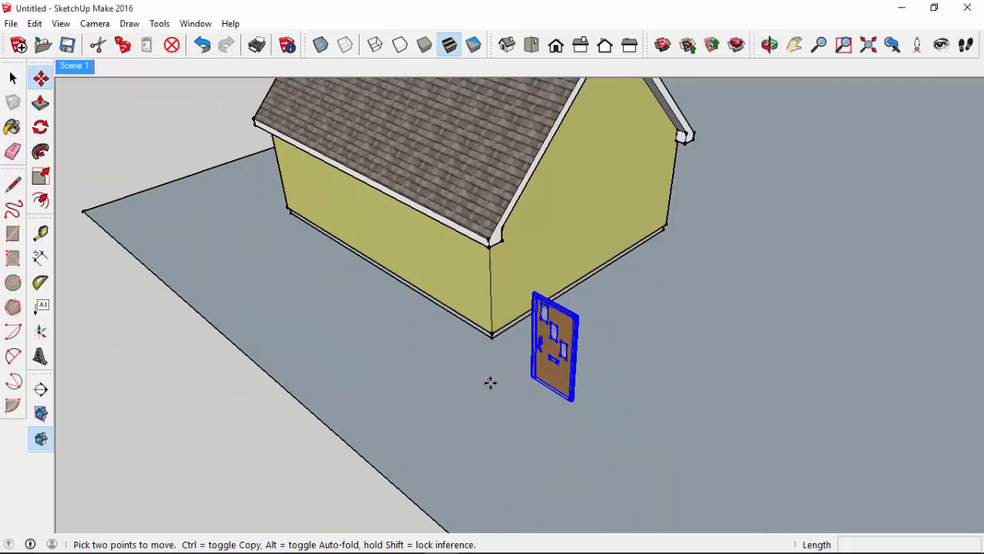
scroll(549, 367, "up", 5)
middle_click_drag(549, 366, 462, 254)
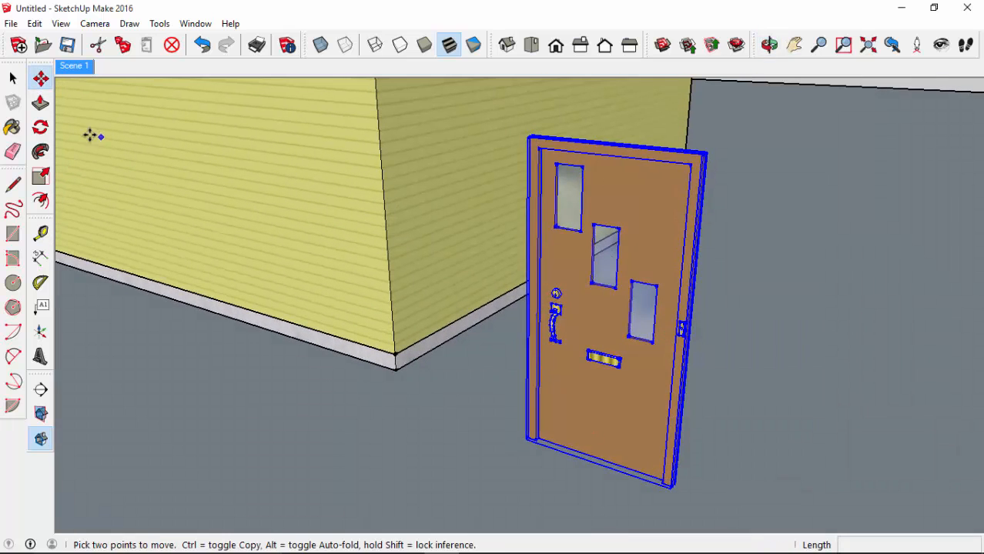
left_click(17, 182)
scroll(622, 186, "up", 4)
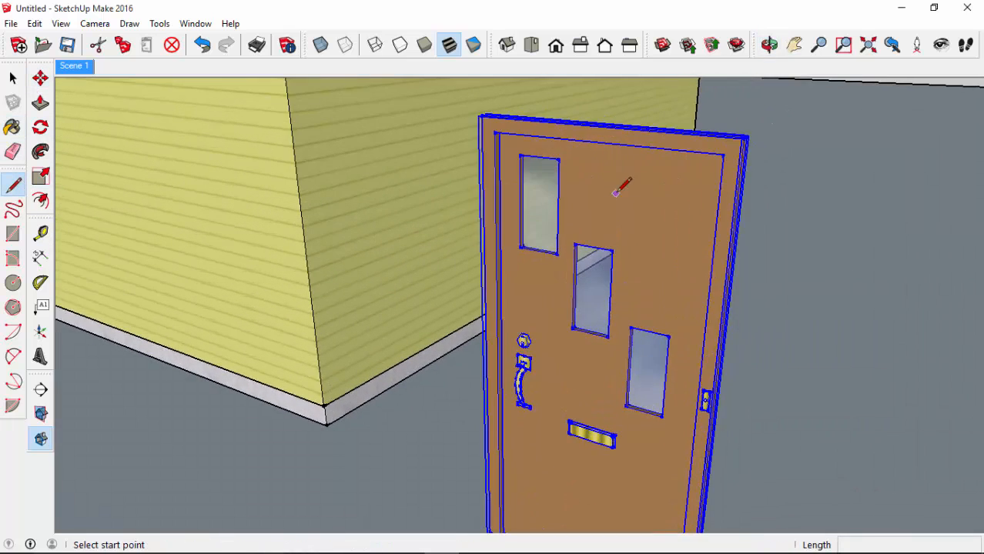
left_click(466, 123)
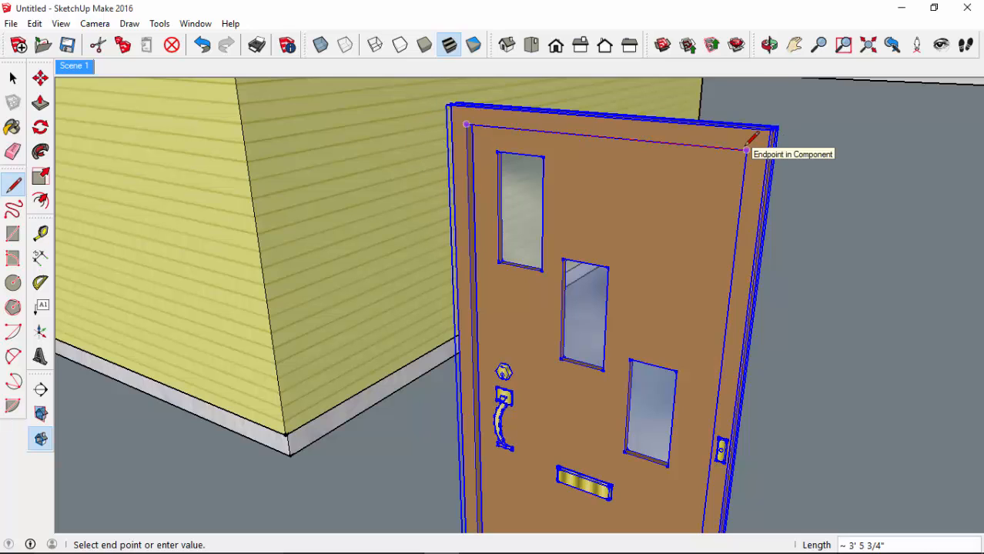
scroll(525, 202, "down", 1)
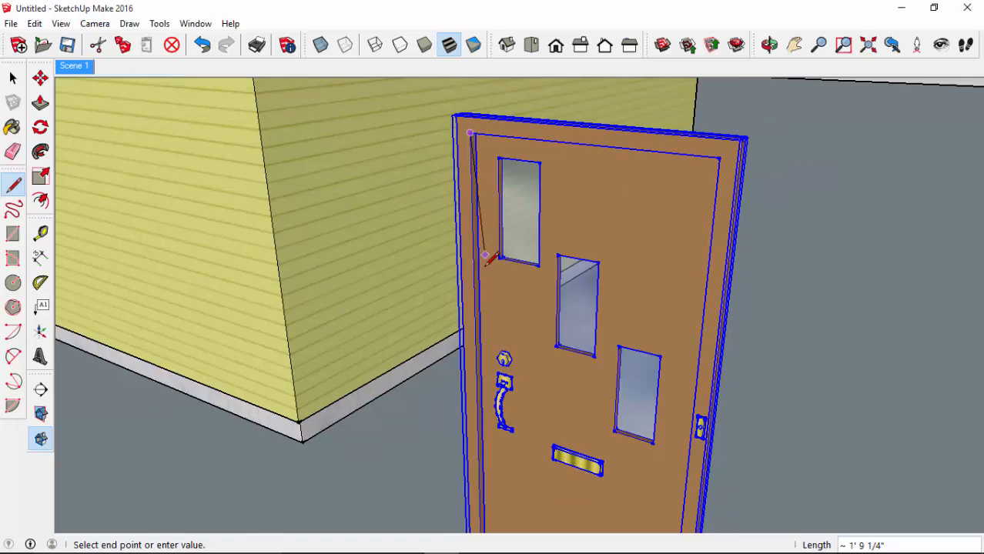
middle_click_drag(488, 291, 531, 45, "shift")
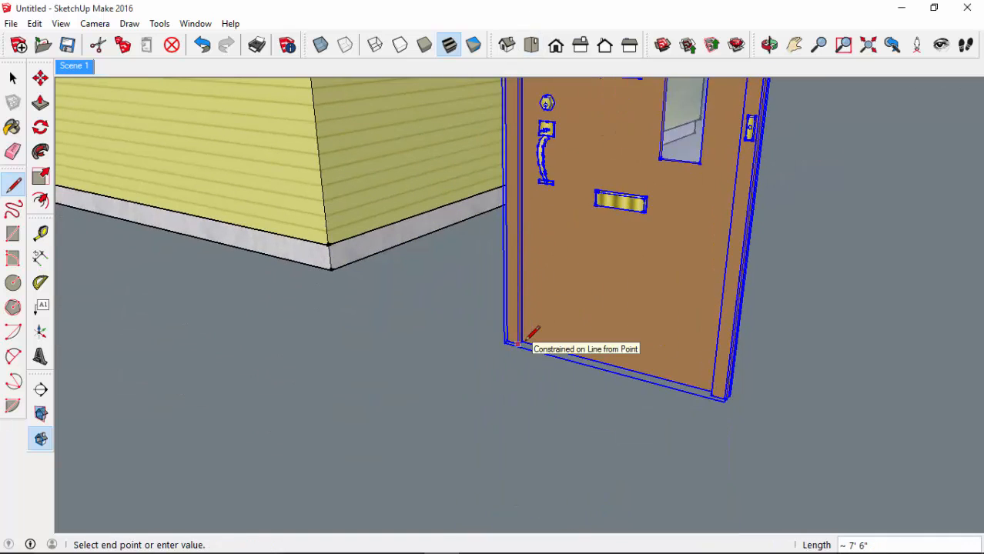
scroll(527, 333, "down", 3)
middle_click_drag(527, 325, 525, 272)
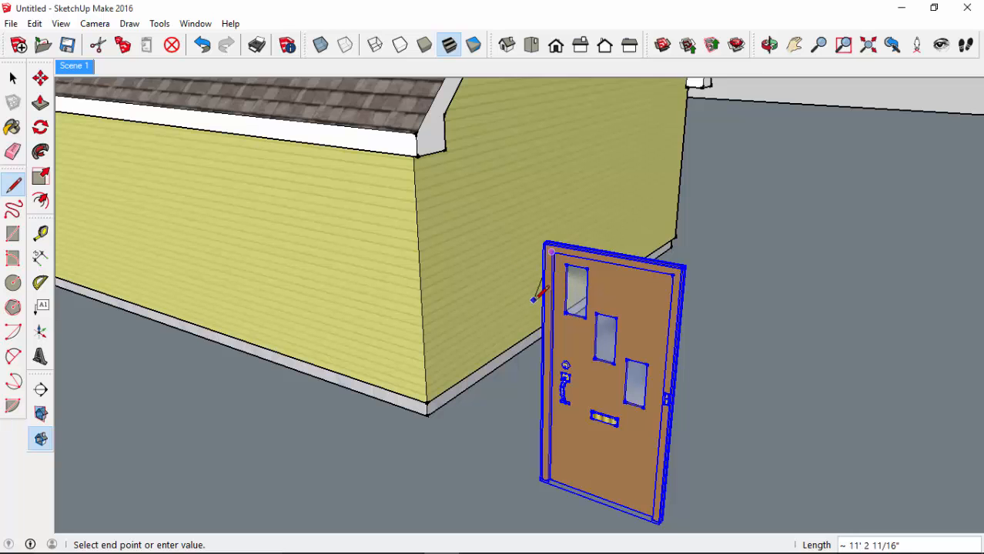
mouse_move(531, 309)
middle_mouse_down()
mouse_move(598, 275)
mouse_move(618, 220)
mouse_move(578, 288)
mouse_move(624, 270)
mouse_move(651, 302)
middle_mouse_up()
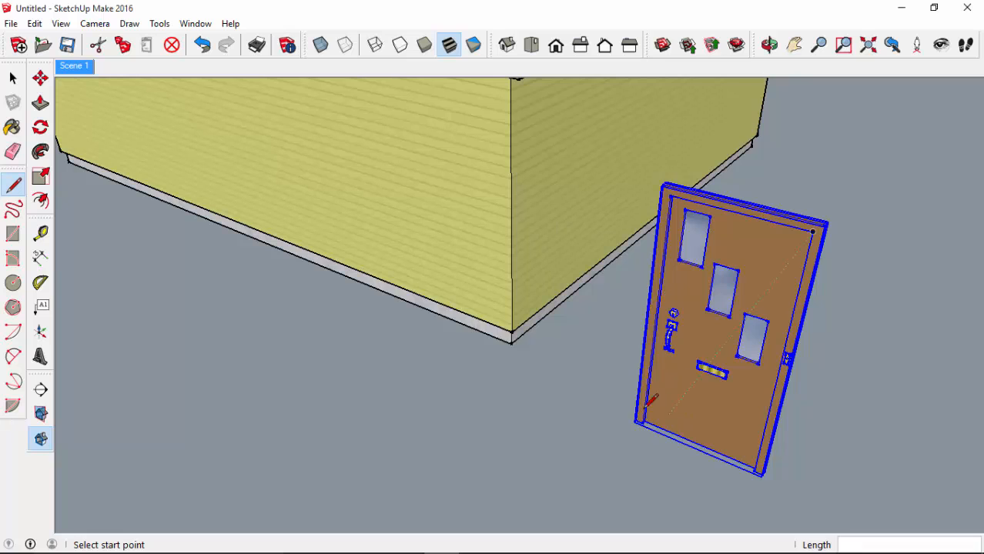
middle_click_drag(390, 322, 484, 322, "shift")
middle_click_drag(902, 319, 711, 337)
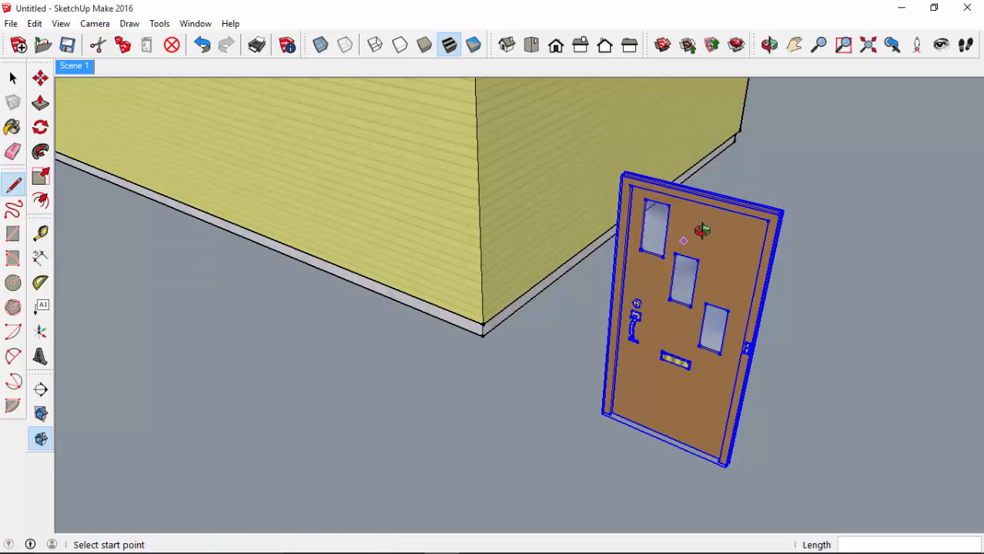
middle_click_drag(703, 231, 845, 219)
middle_click_drag(717, 271, 657, 280)
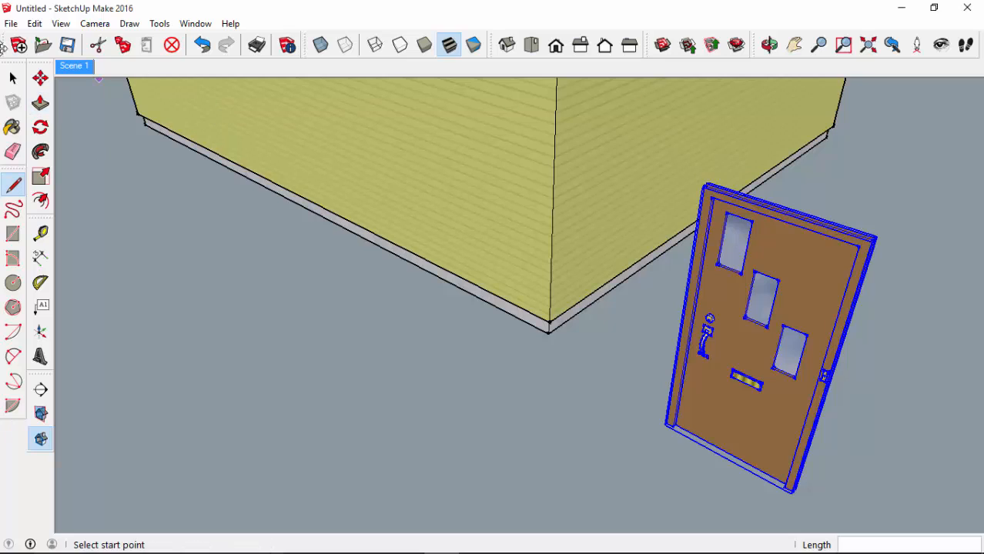
left_click(13, 80)
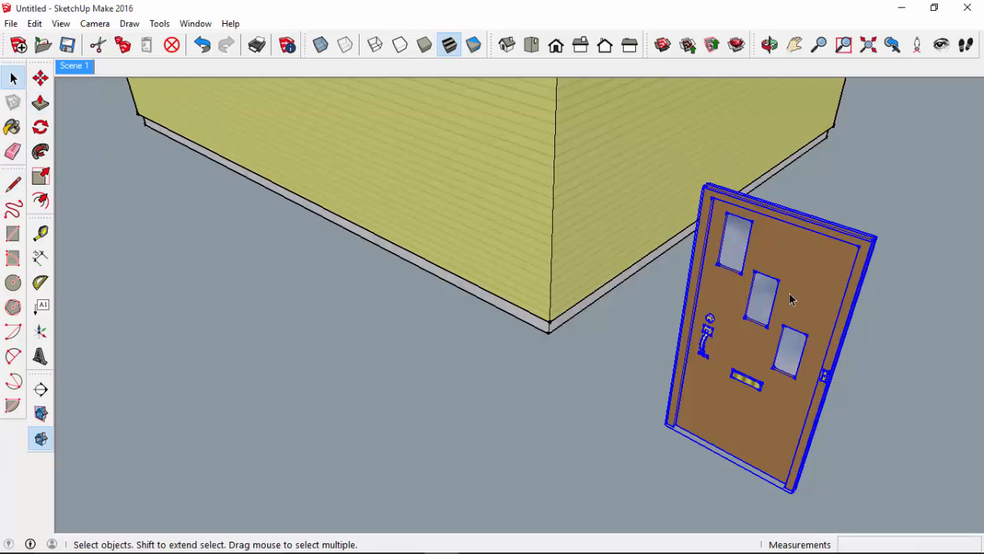
Step: Scale the front door component uniformly by a factor of 0.90
left_click(41, 178)
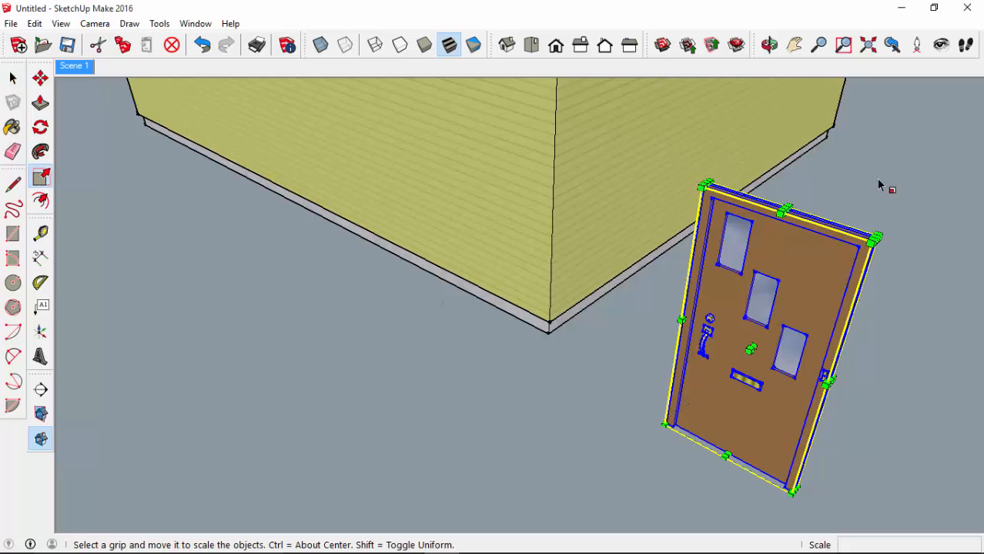
left_click_drag(861, 248, 849, 262)
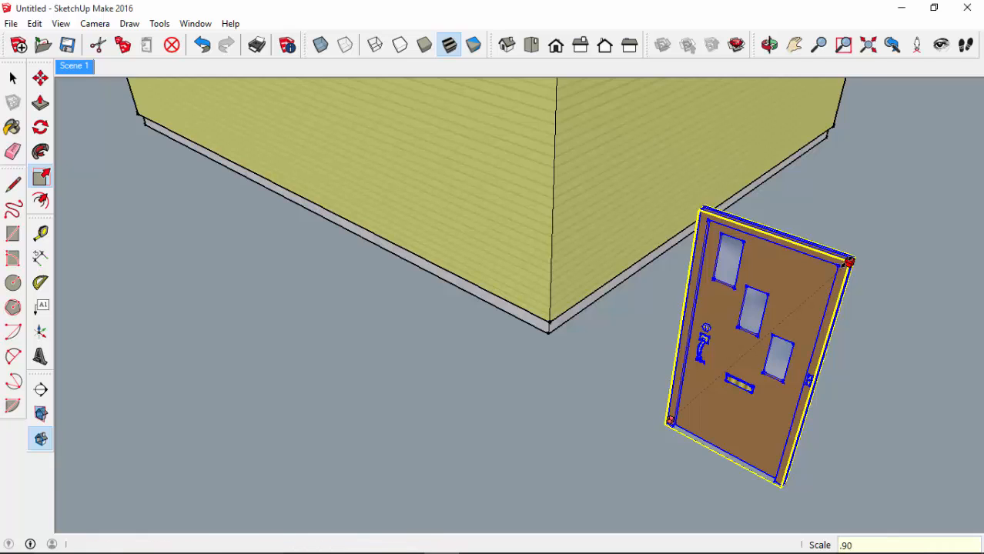
key("Return")
middle_click_drag(583, 337, 553, 287, "shift")
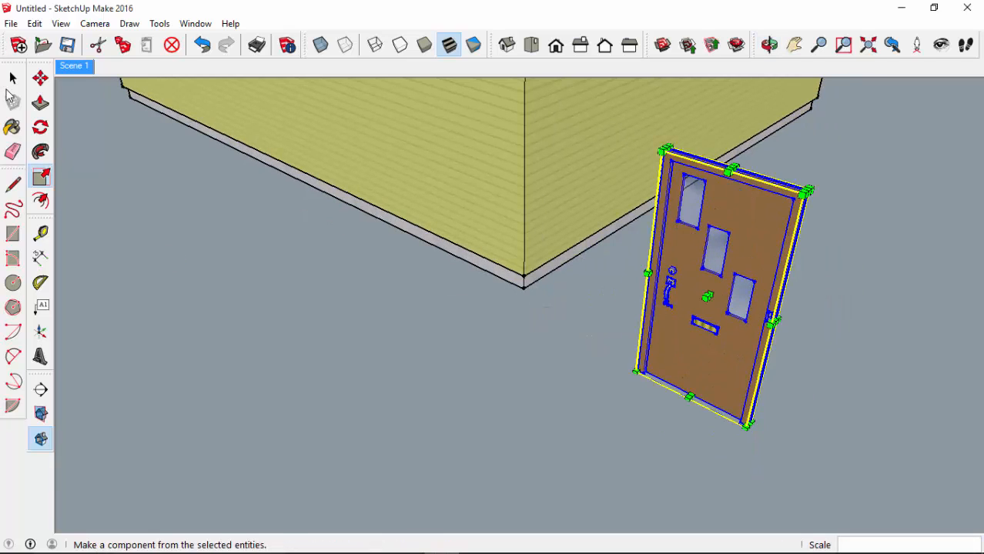
Step: Move the door by its lower back corner onto the long eave-side wall, with its base on the wall's bottom edge
left_click(12, 79)
left_click(368, 295)
middle_click_drag(693, 397, 678, 386)
left_click(745, 312)
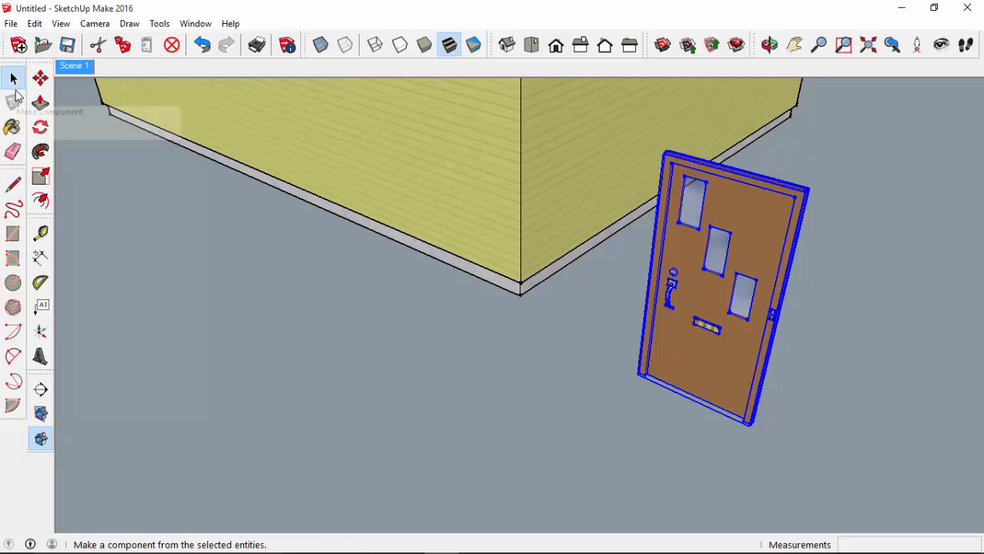
left_click(789, 308)
left_click(772, 350)
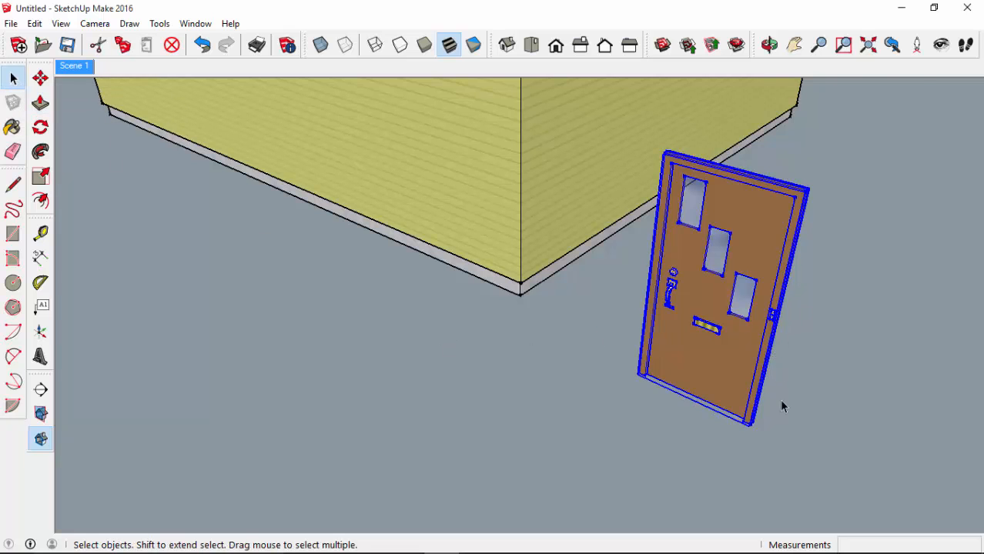
middle_click_drag(782, 403, 554, 369)
scroll(550, 347, "up", 2)
key("m")
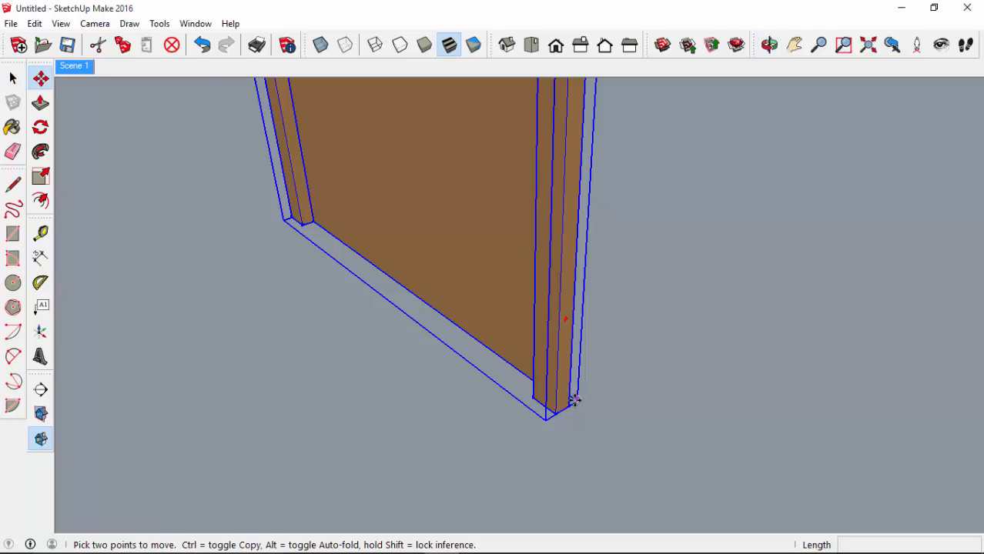
left_click(579, 405)
scroll(643, 385, "down", 8)
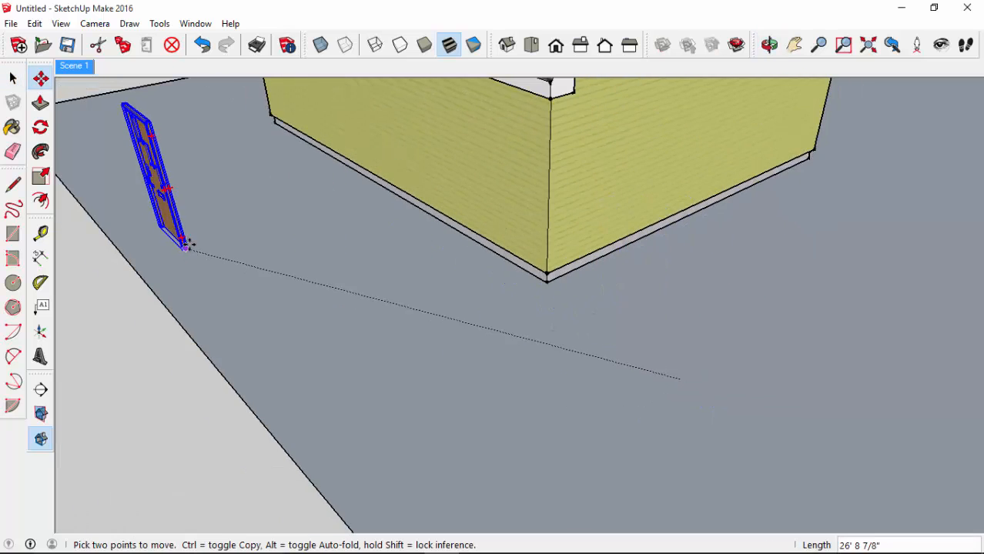
middle_click_drag(462, 254, 583, 309)
scroll(577, 316, "up", 4)
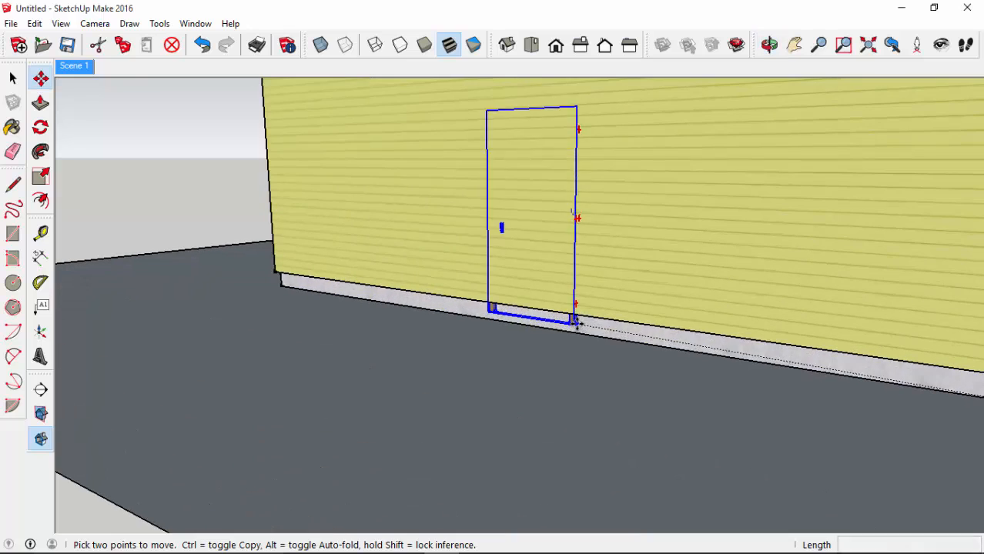
left_click(615, 312)
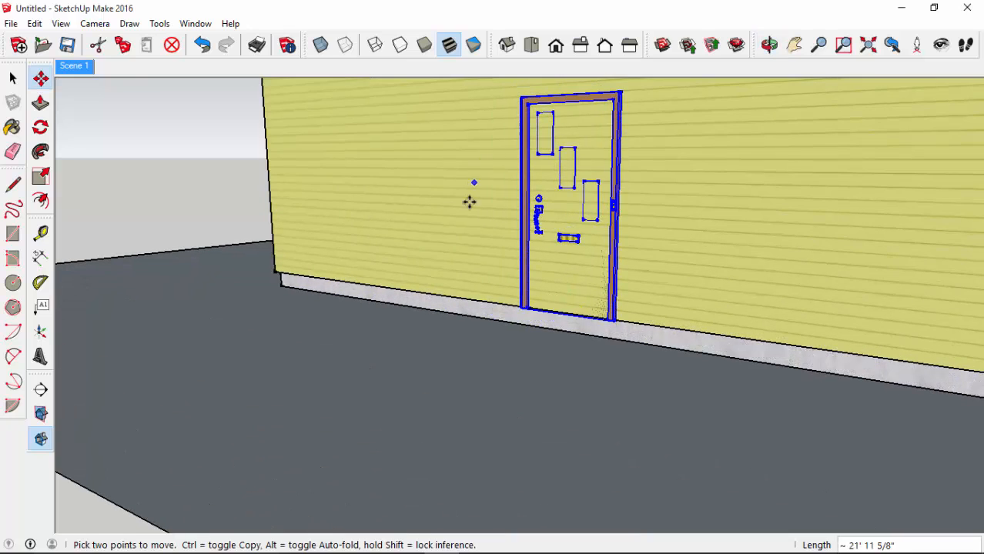
Step: Move the door 12 inches straight up along the wall
middle_click_drag(469, 200, 422, 368)
scroll(484, 343, "up", 4)
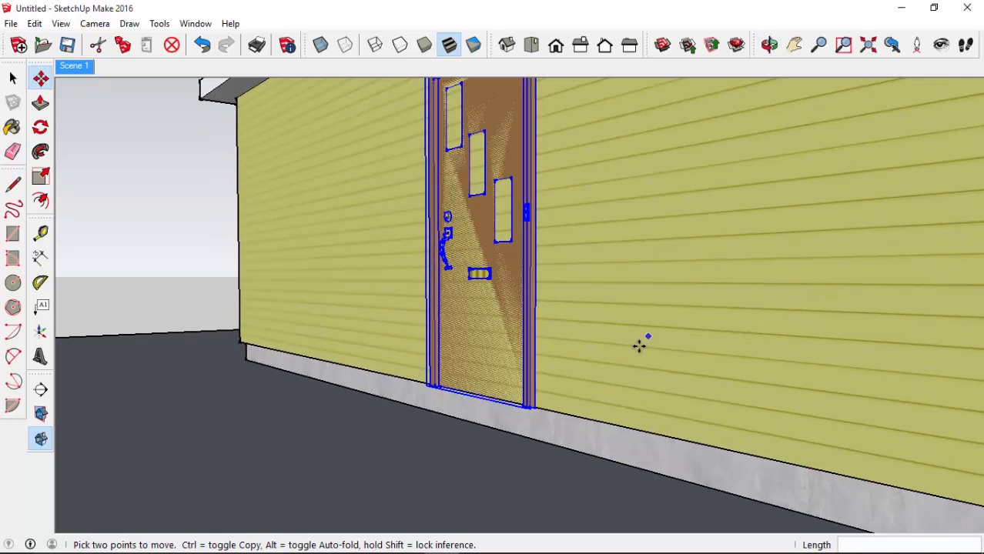
left_click(623, 364)
type("1")
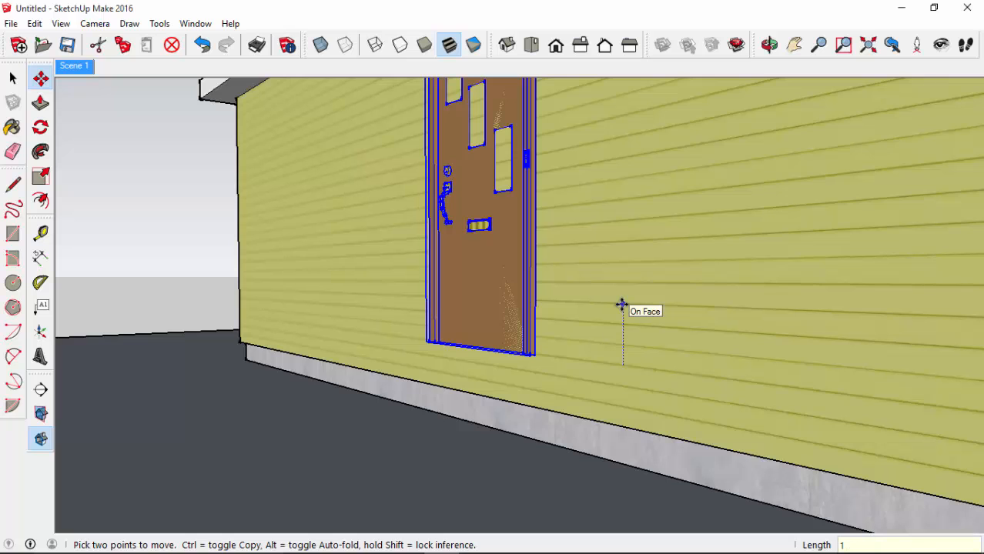
type("2")
key("Return")
Step: Draw a rectangle on the wall between opposite outer corners of the door frame, about 3' 6 1/2" by 6' 11 1/2"
middle_click_drag(539, 331, 516, 281)
scroll(653, 250, "up", 2)
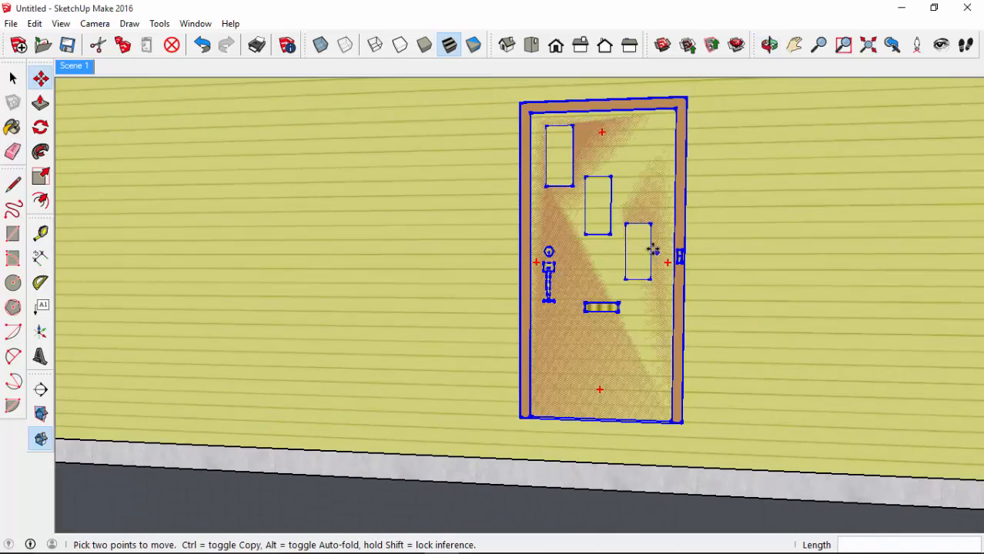
middle_click_drag(640, 241, 402, 308)
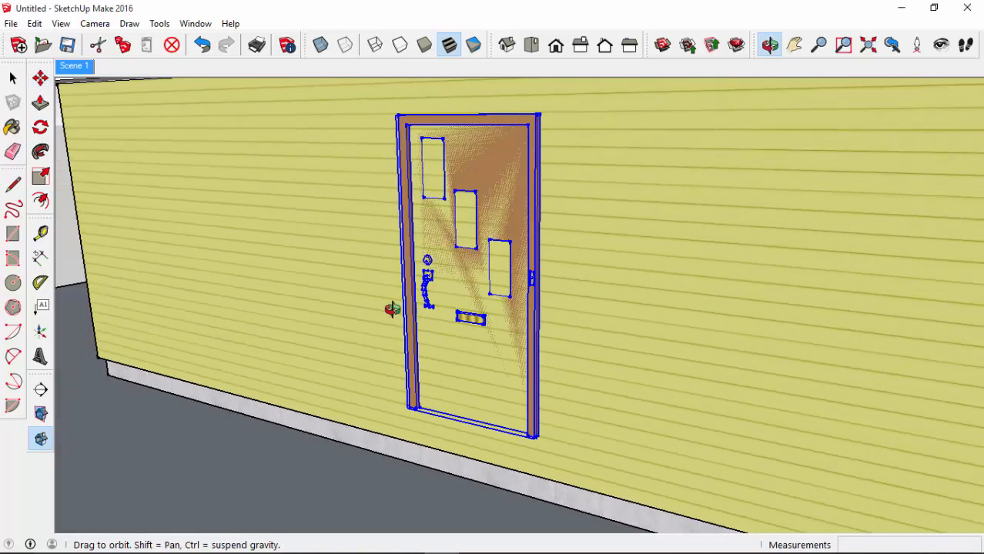
left_click(13, 78)
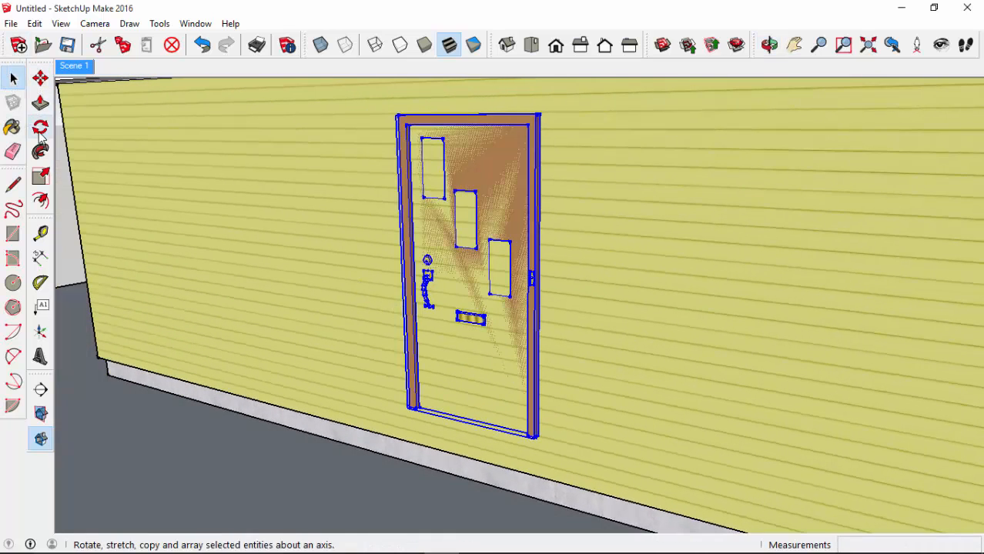
scroll(533, 112, "up", 3)
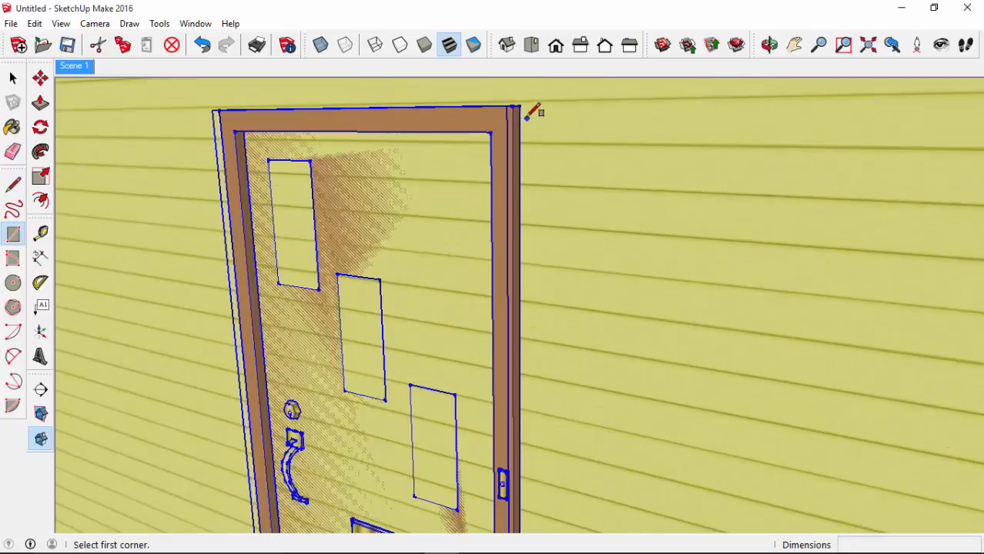
left_click(519, 107)
scroll(580, 143, "down", 3)
middle_click_drag(558, 262, 709, 231)
middle_click_drag(708, 231, 526, 325, "shift")
scroll(529, 270, "up", 5)
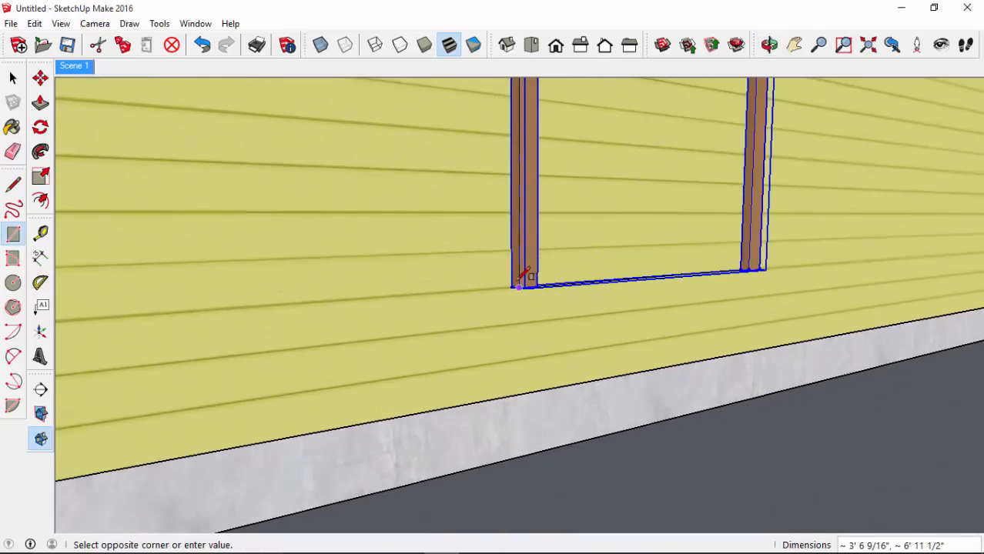
left_click(511, 285)
Step: Delete the wall face behind the door to open the doorway, and return to the Scene 1 view
middle_click_drag(553, 153, 619, 253)
key("space")
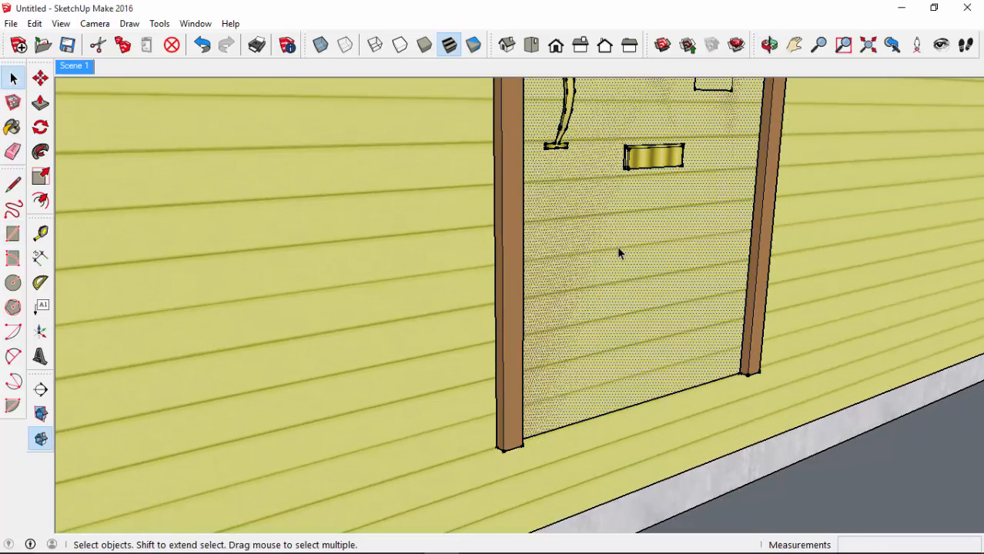
key("Delete")
scroll(611, 268, "down", 5)
middle_click_drag(611, 268, 468, 202)
key("space")
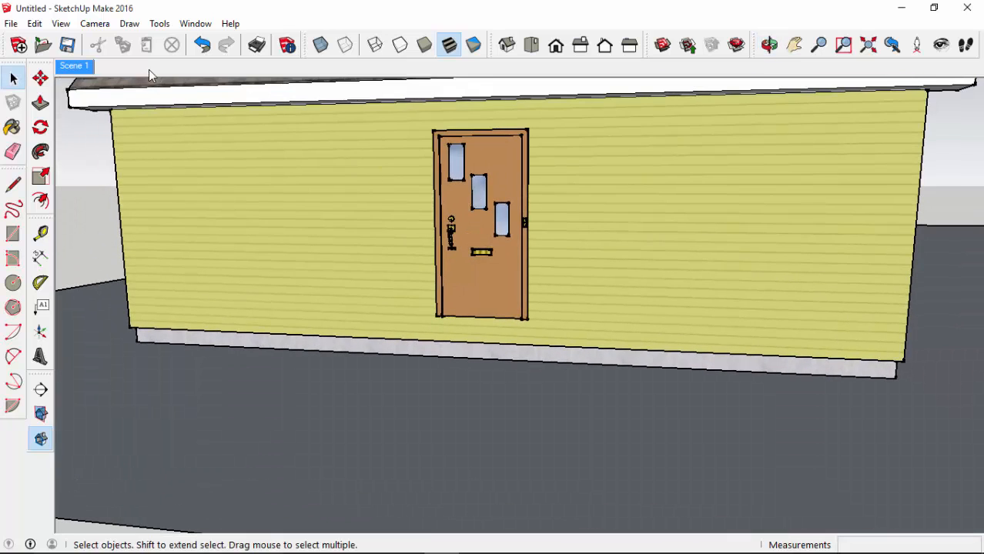
left_click(75, 66)
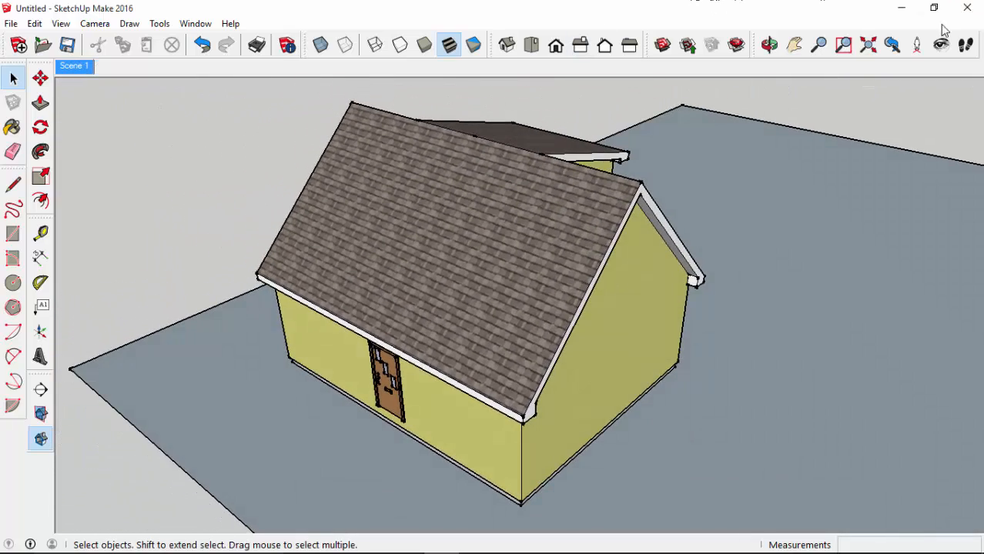
Step: Open 3D Warehouse and search its models for "windows"
left_click(662, 46)
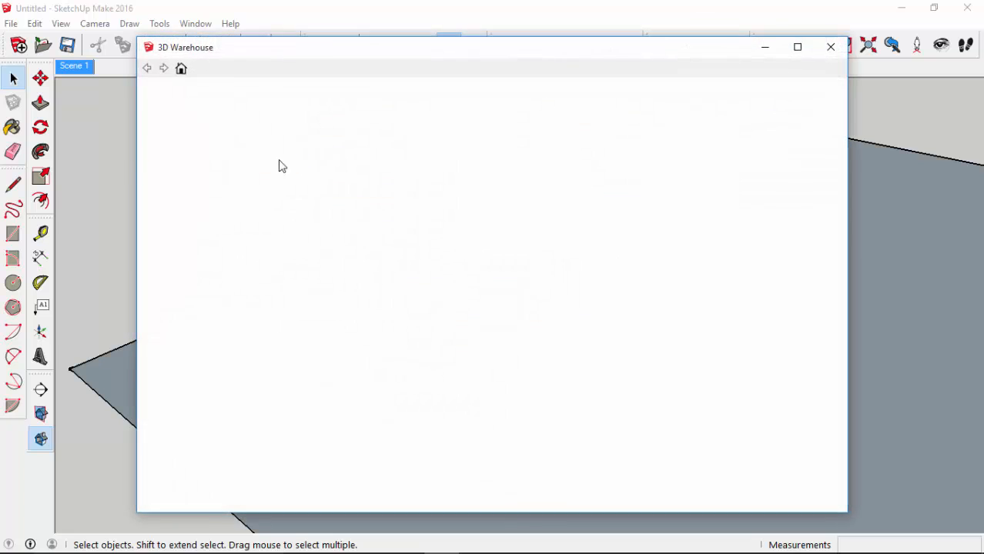
left_click(284, 87)
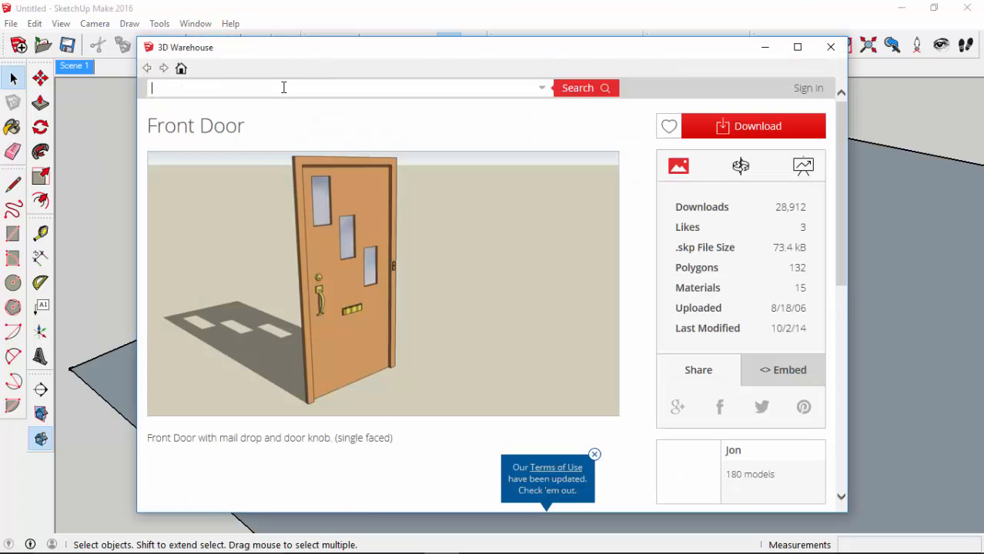
type("windows")
key("Return")
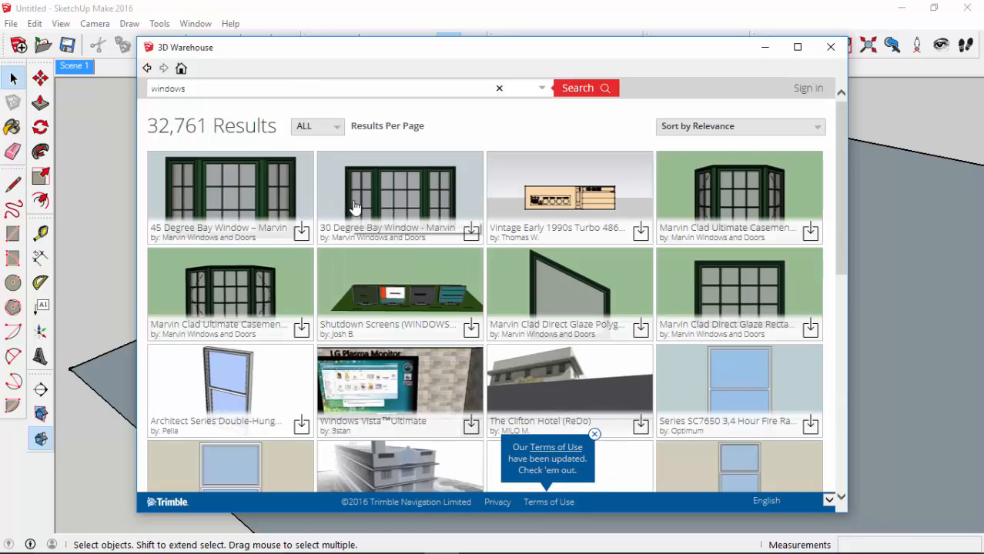
Step: Browse the window models and load Pella's Architect Series Double-Hung Window directly into the model
scroll(365, 200, "down", 3)
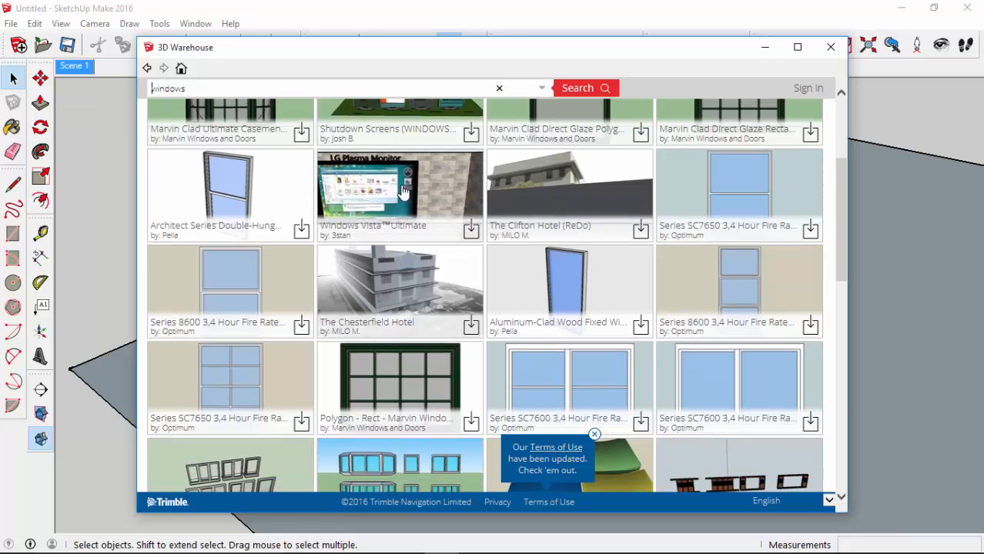
scroll(404, 191, "down", 10)
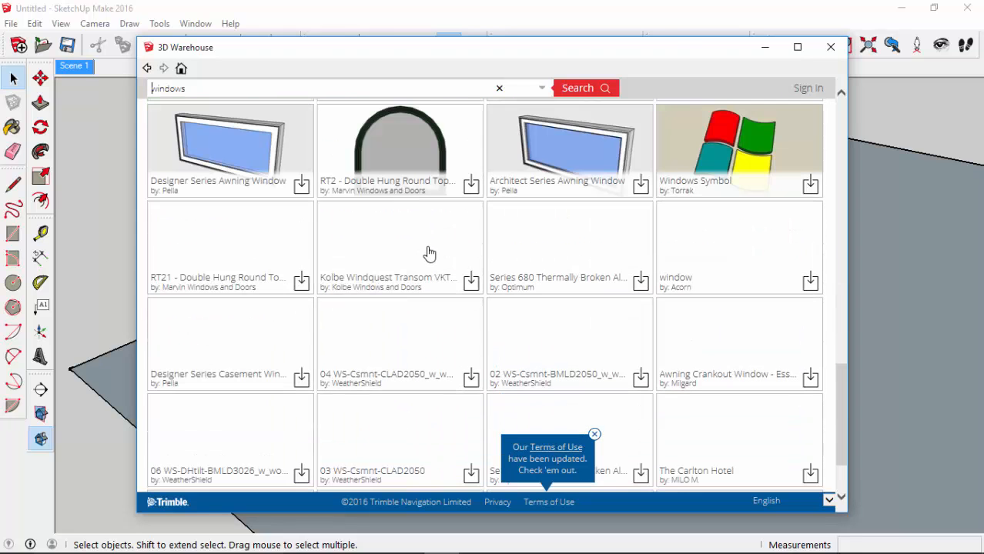
scroll(430, 250, "up", 5)
scroll(431, 278, "up", 7)
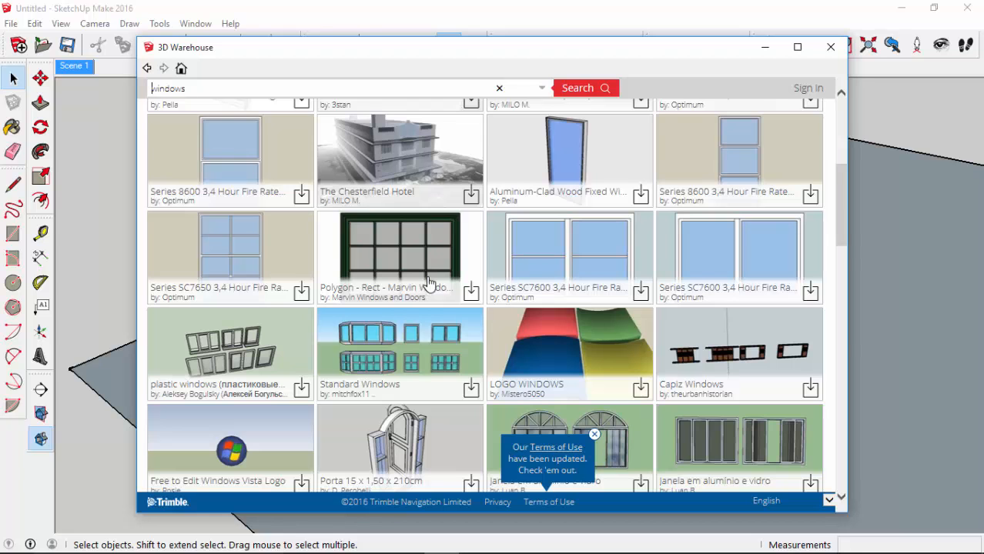
scroll(430, 283, "up", 5)
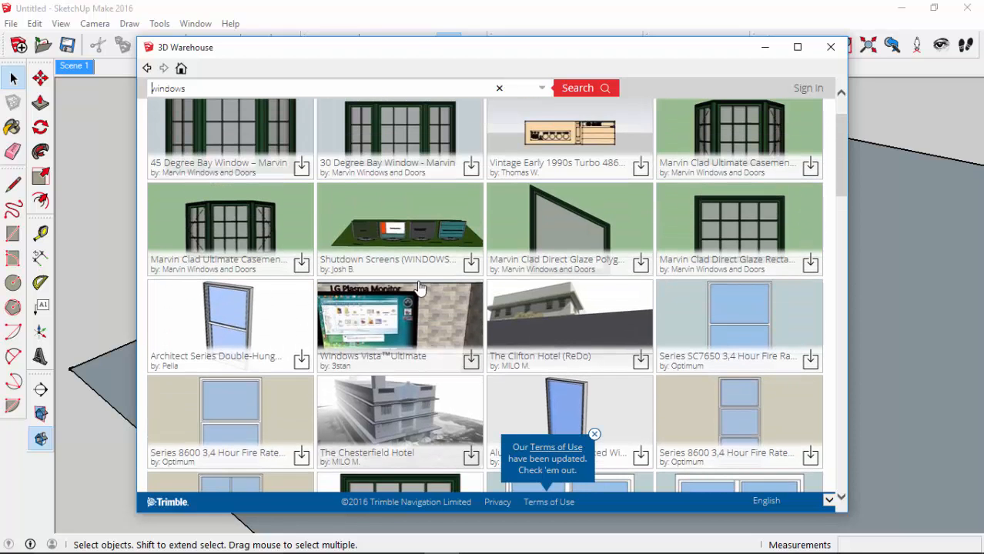
scroll(421, 287, "up", 2)
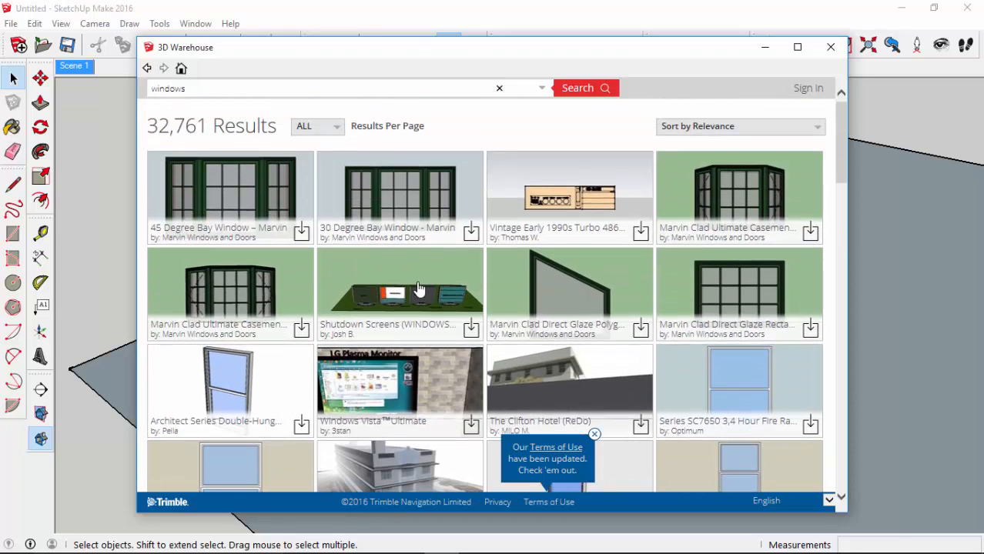
left_click(219, 386)
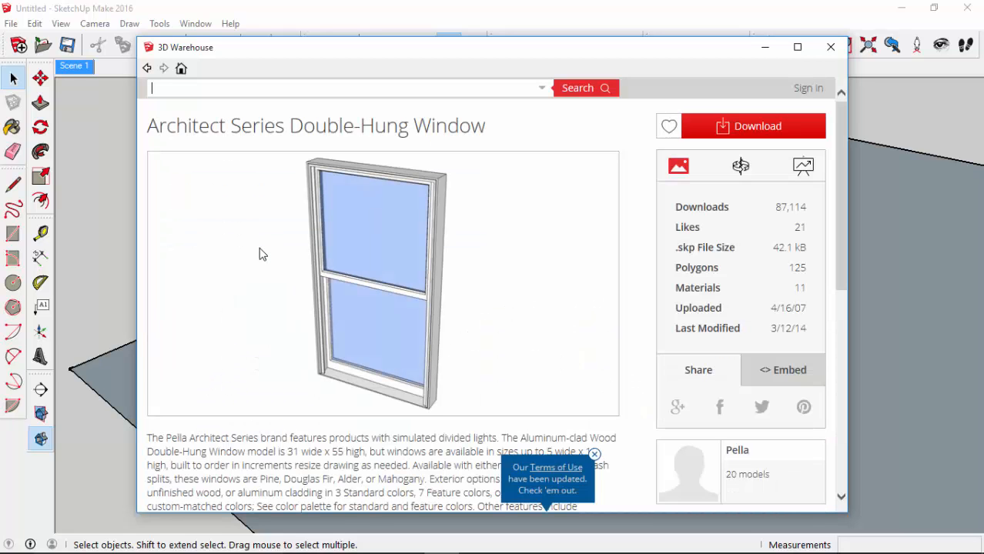
left_click(752, 128)
left_click(432, 318)
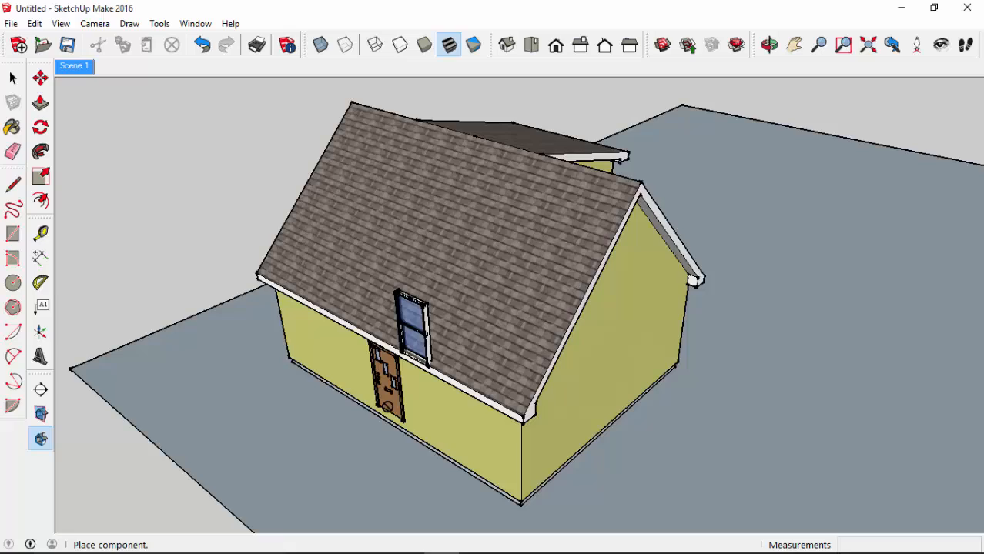
Step: Place the double-hung window on the siding wall beside the front door
middle_click_drag(430, 313, 459, 232)
scroll(458, 248, "up", 3)
scroll(459, 248, "up", 5)
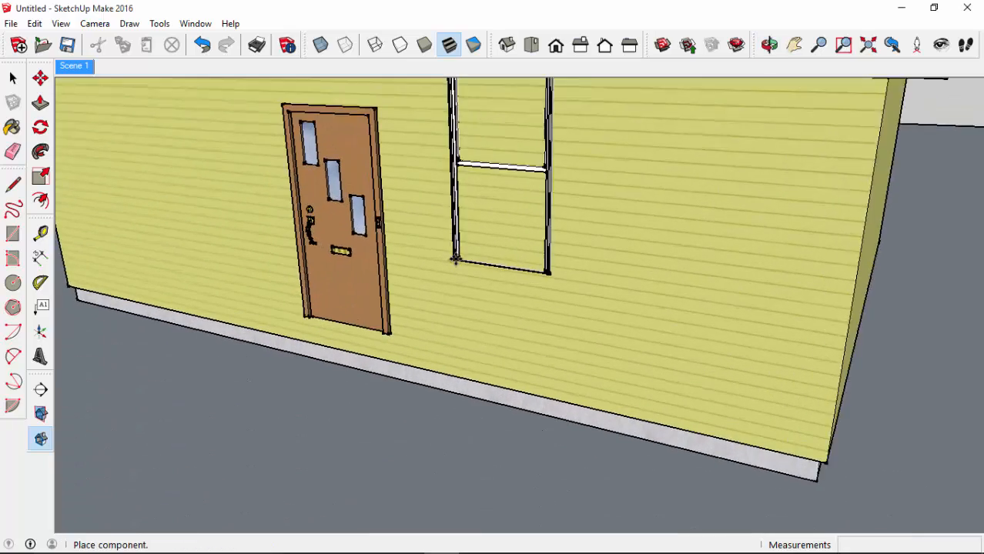
left_click(499, 344)
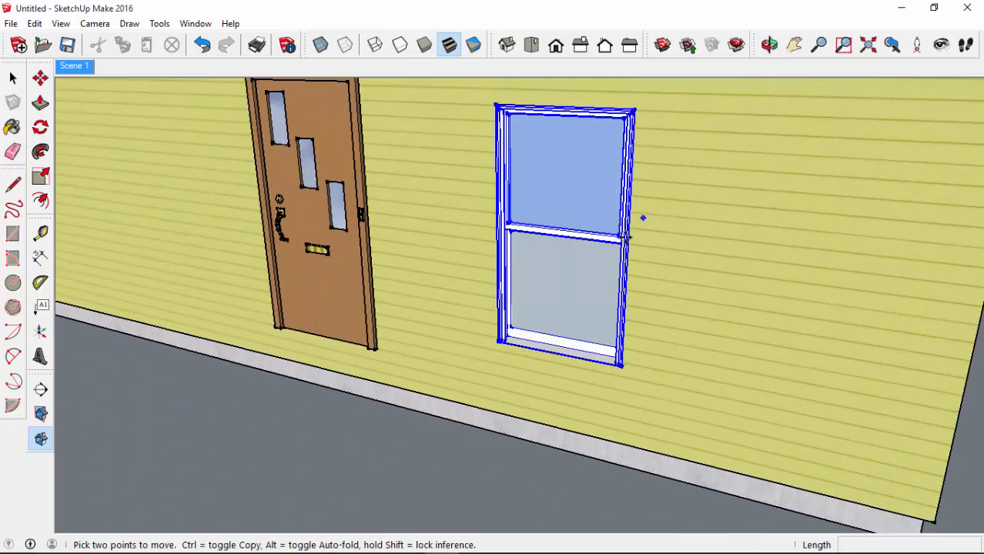
Step: Examine how the window's top edge and frame sit on the wall relative to the door
middle_click_drag(625, 237, 672, 235)
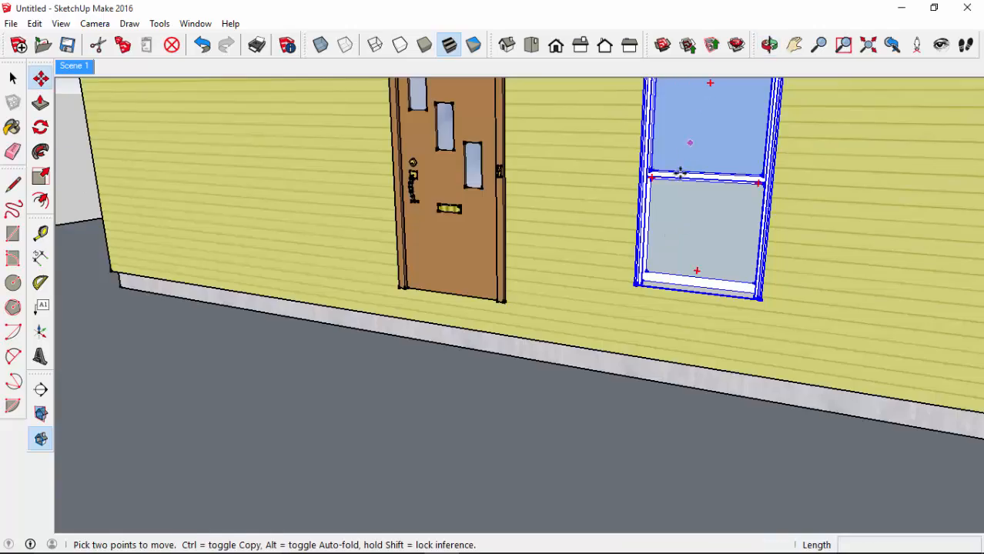
middle_click_drag(673, 171, 624, 268, "shift")
scroll(591, 166, "up", 6)
middle_click_drag(597, 209, 597, 212)
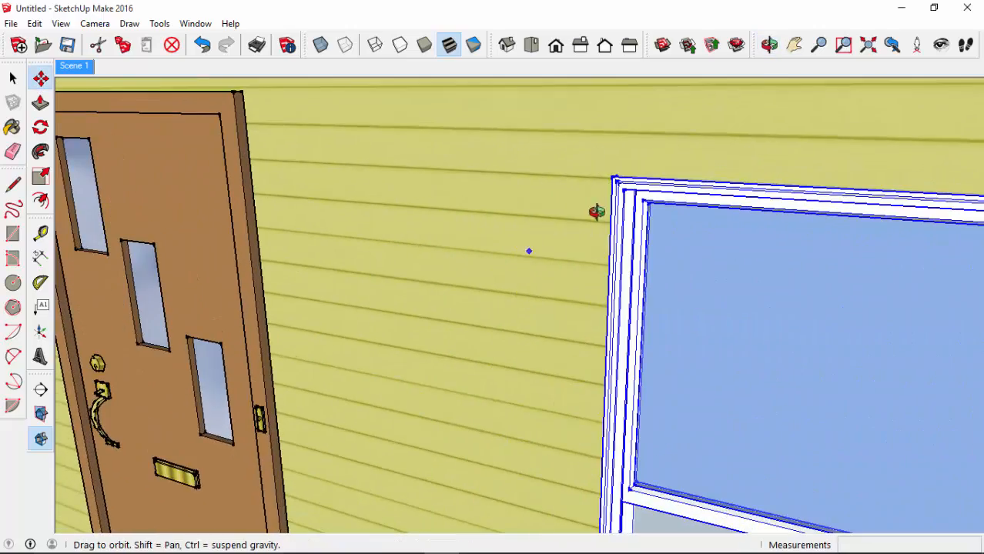
scroll(597, 211, "down", 5)
middle_click_drag(806, 160, 670, 301)
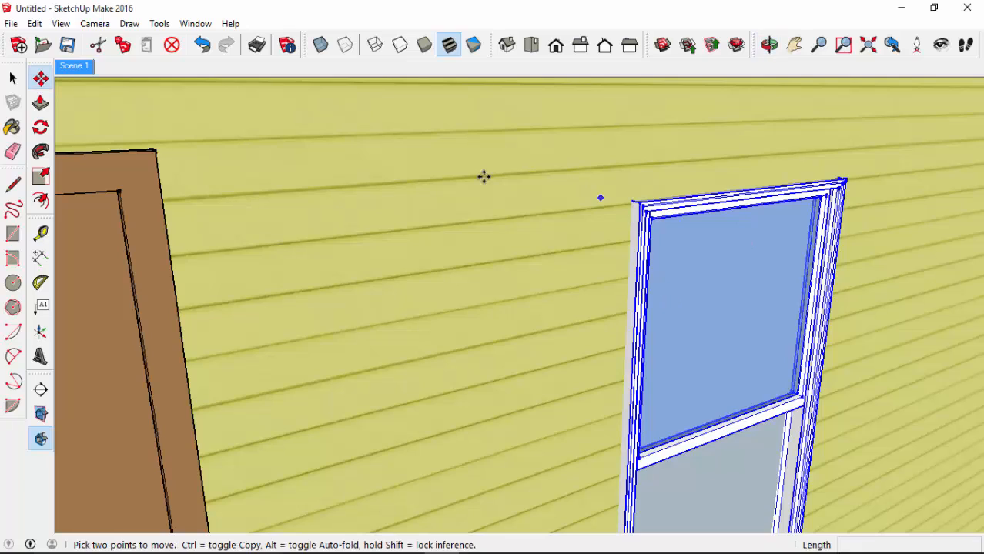
key("space")
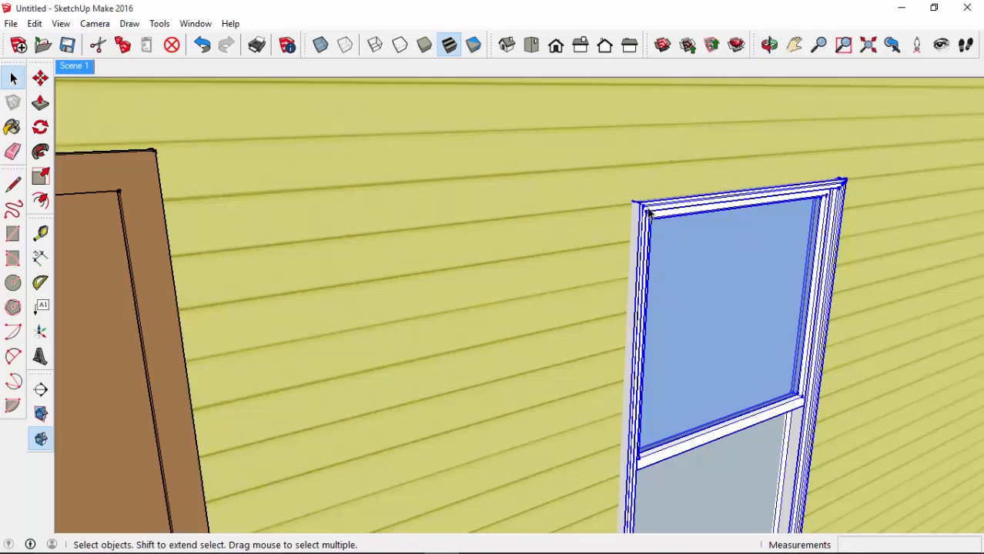
Step: Move the window by its upper corner to line up with the top corner of the front door's inner panel
scroll(645, 207, "up", 2)
key("m")
left_click(635, 200)
scroll(635, 200, "down", 4)
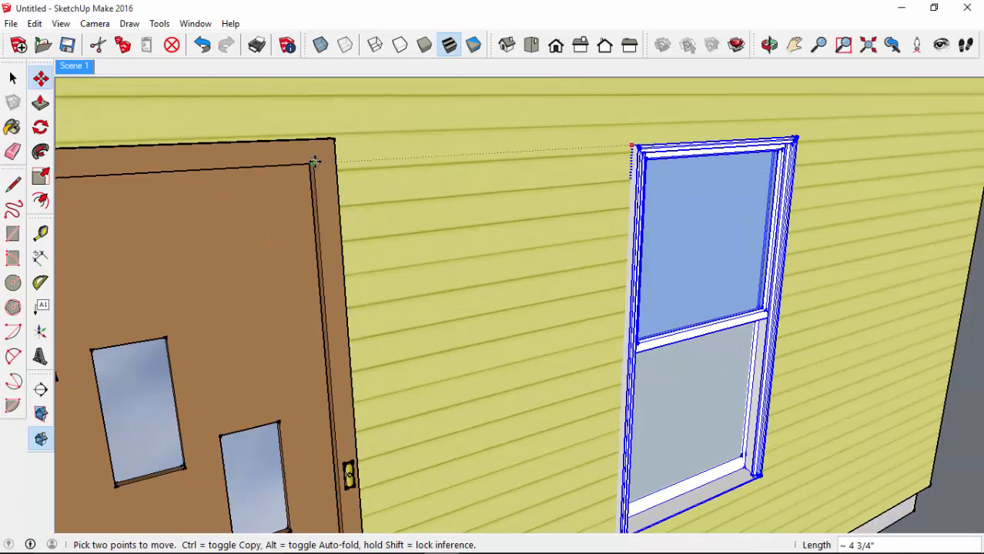
left_click(314, 161)
scroll(524, 151, "down", 6)
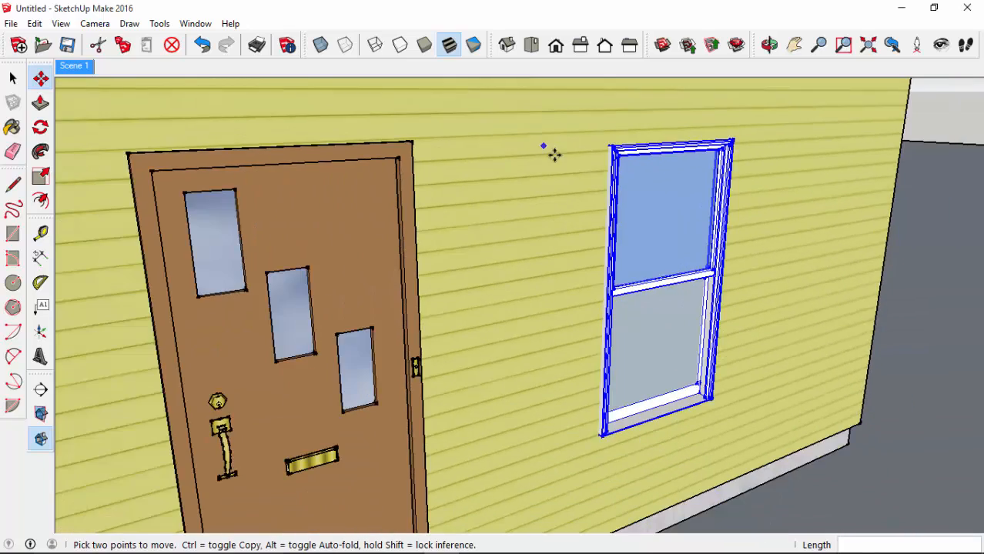
middle_click_drag(786, 273, 724, 245)
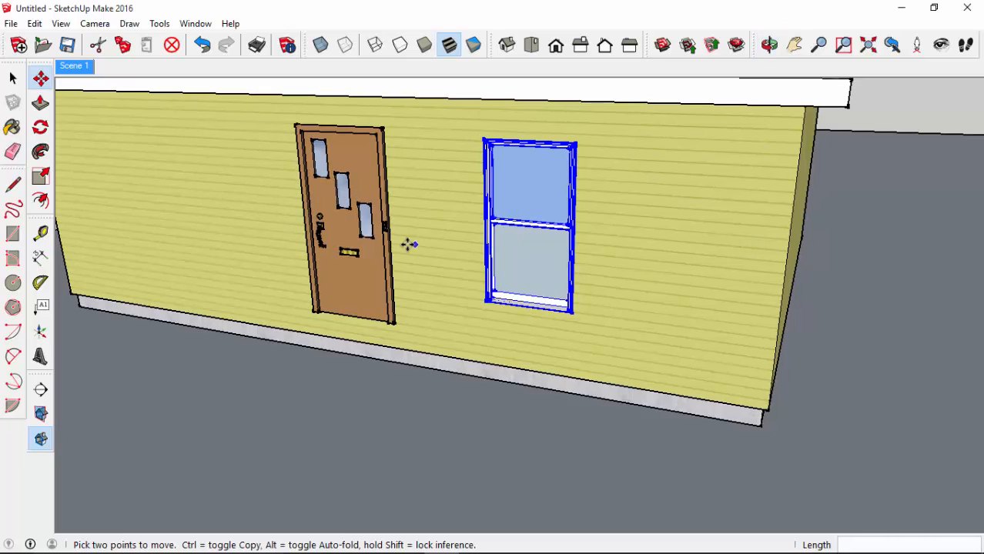
middle_click_drag(406, 244, 510, 193)
key("space")
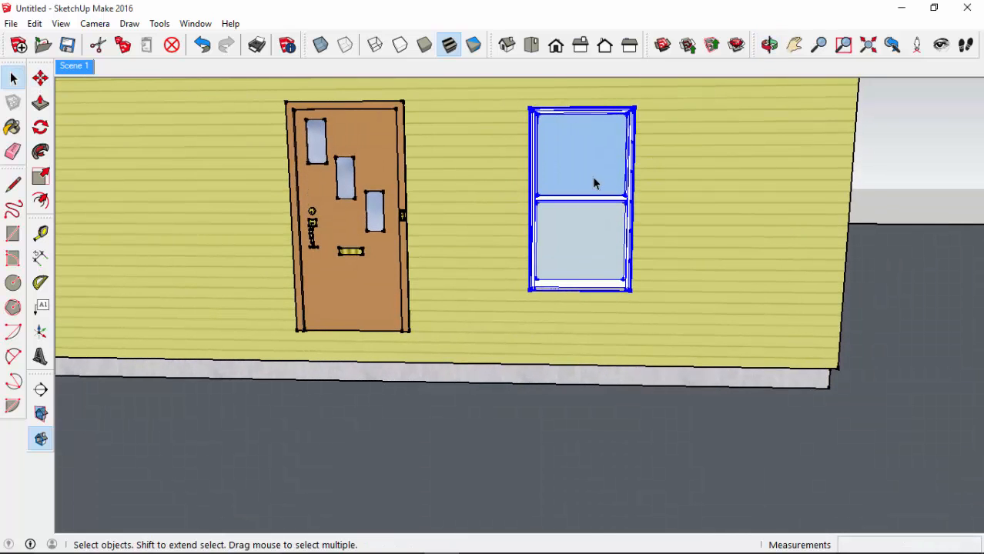
right_click(593, 183)
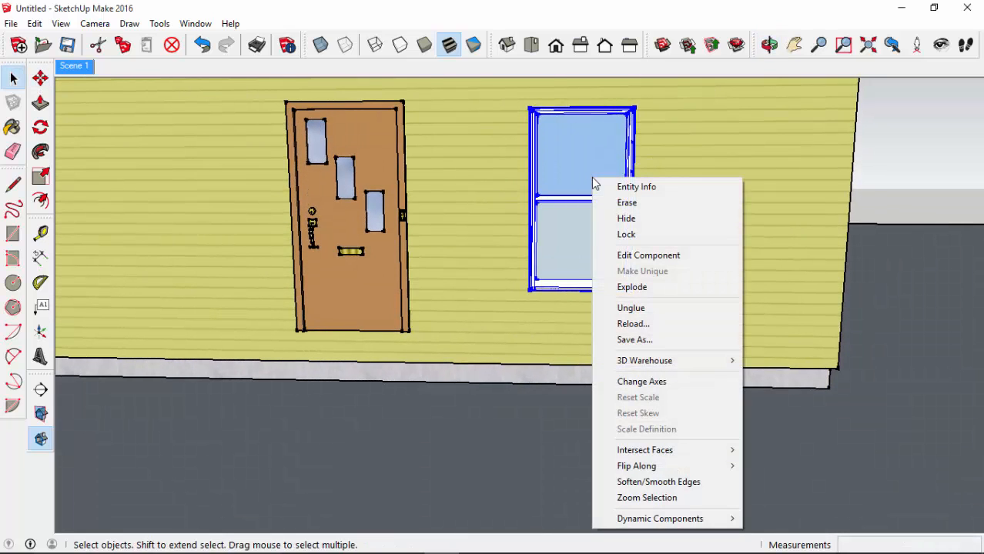
mouse_move(676, 519)
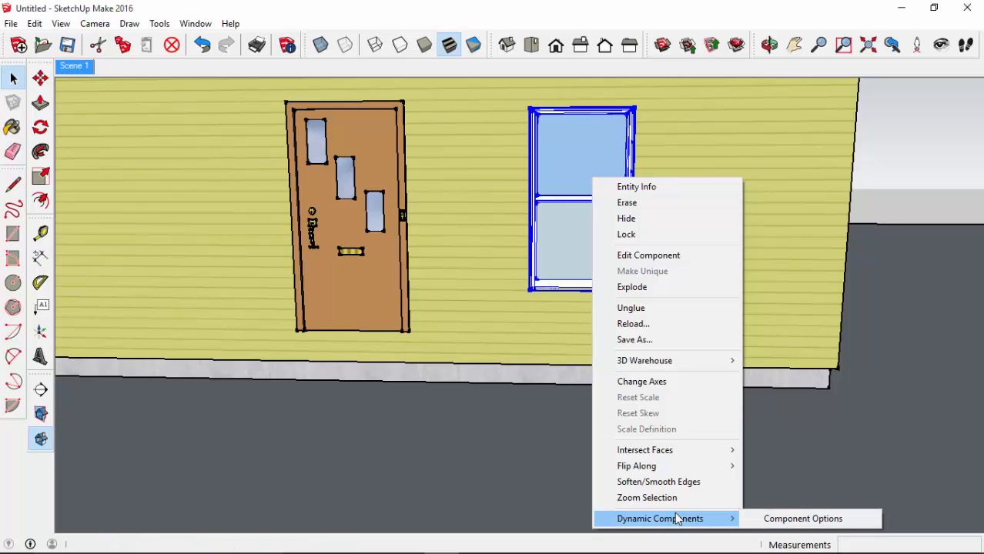
mouse_move(676, 468)
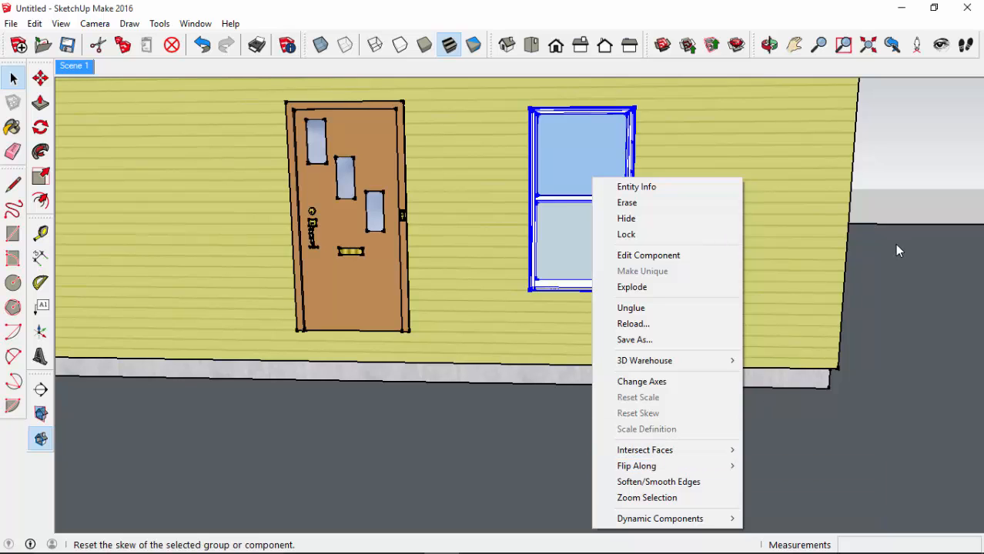
left_click(693, 114)
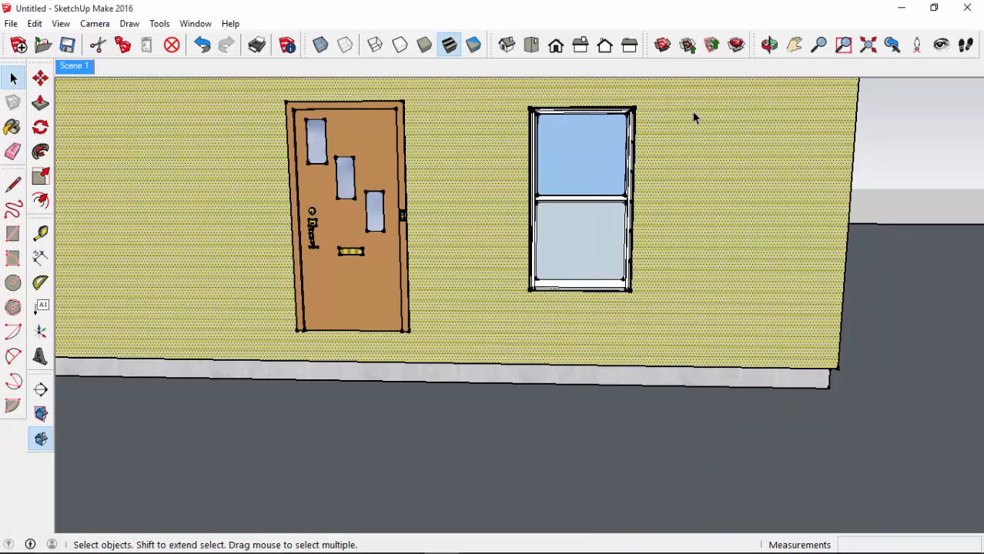
scroll(582, 134, "up", 2)
middle_click_drag(604, 155, 669, 248)
left_click(601, 191)
scroll(575, 196, "down", 3)
middle_click_drag(724, 226, 737, 221)
key("m")
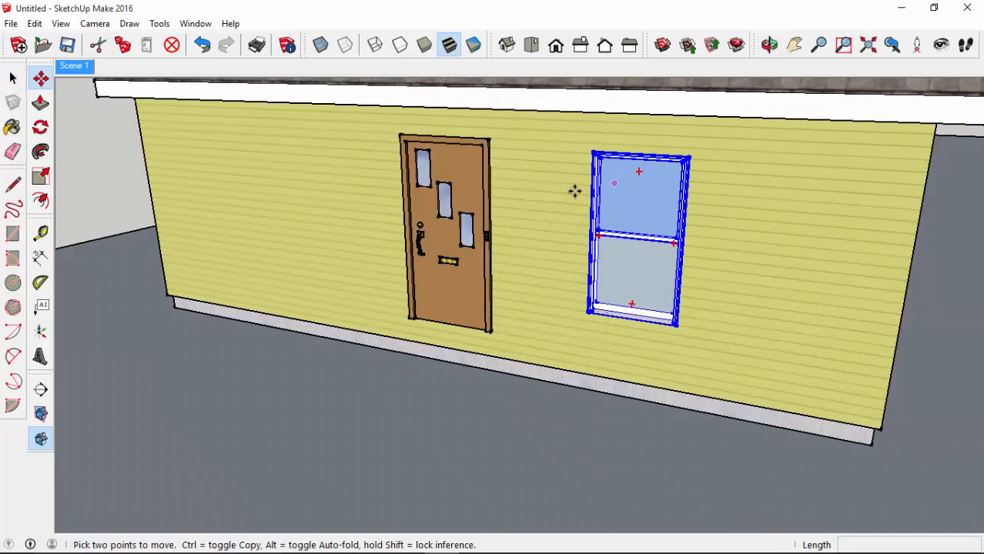
middle_click_drag(576, 192, 631, 150)
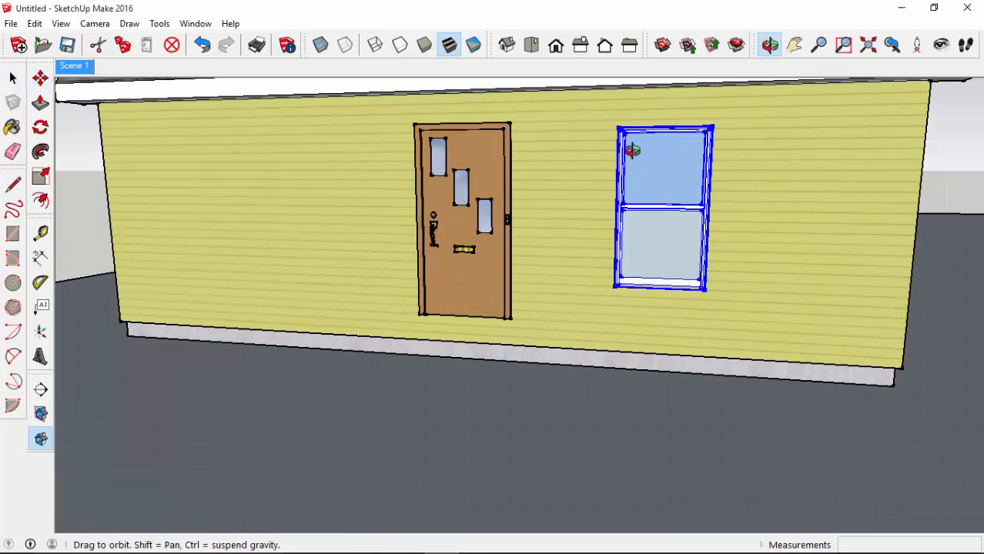
Step: Draw a vertical reference line about 6 13/16" long downward from the midpoint of the front door's bottom edge
left_click(14, 185)
scroll(486, 298, "up", 3)
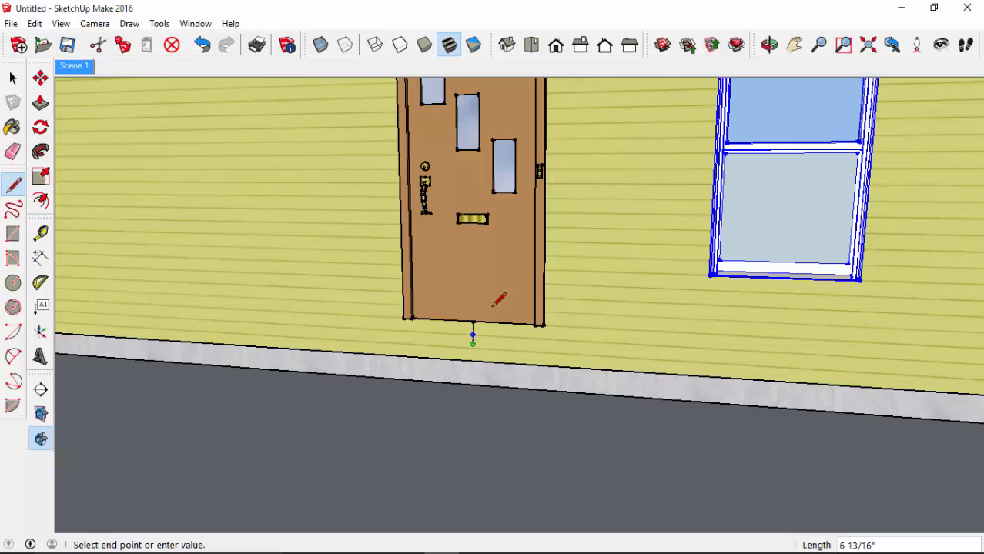
key("Return")
left_click(13, 77)
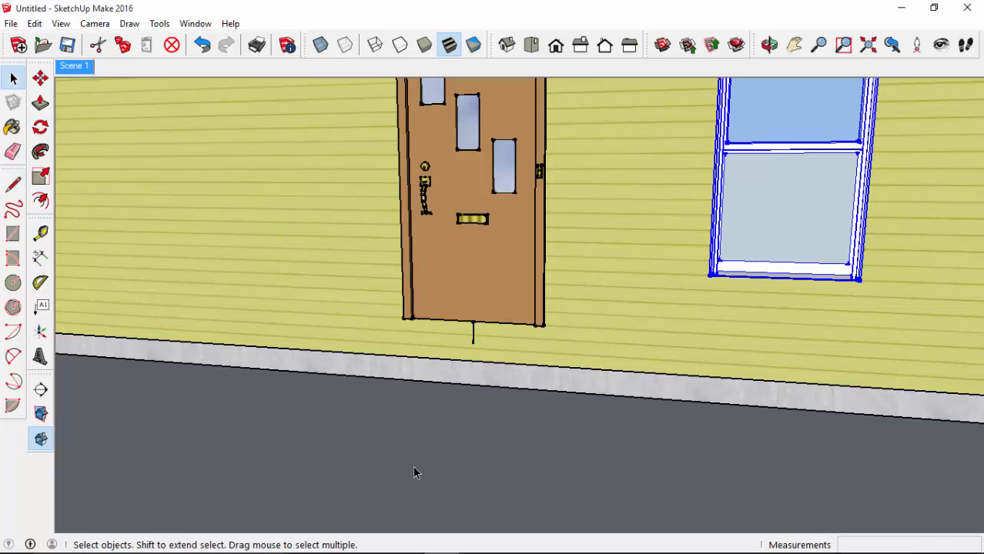
left_click(414, 473)
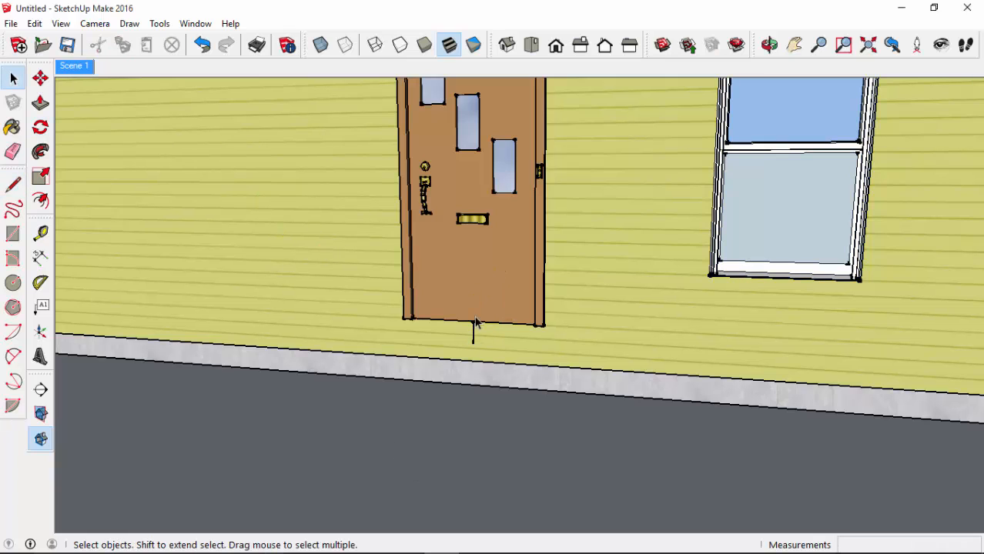
Step: Copy the window and the reference line together along the red axis, about 13' 9 13/16" to the other side of the door
left_click(721, 241)
key("m")
scroll(683, 252, "down", 2)
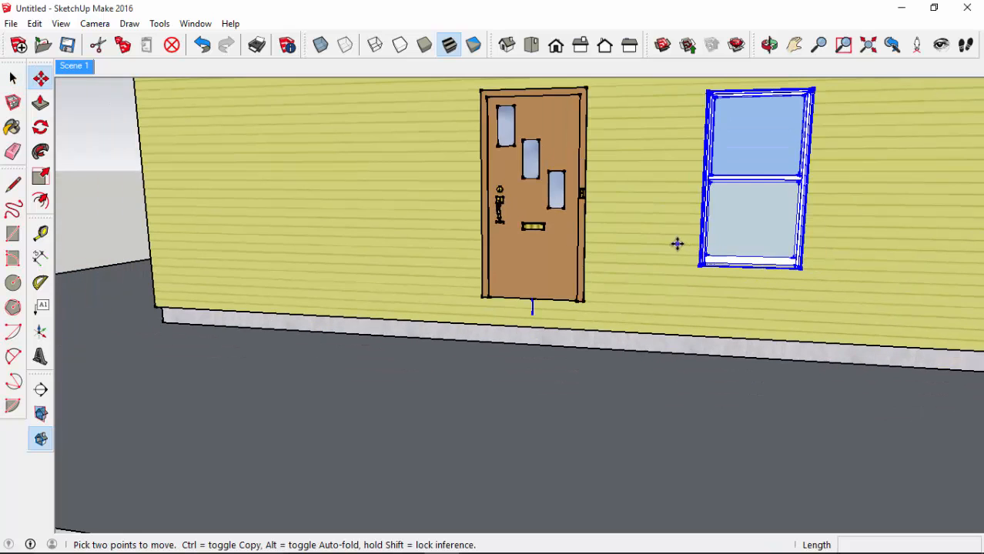
left_click(677, 244)
key("ctrl")
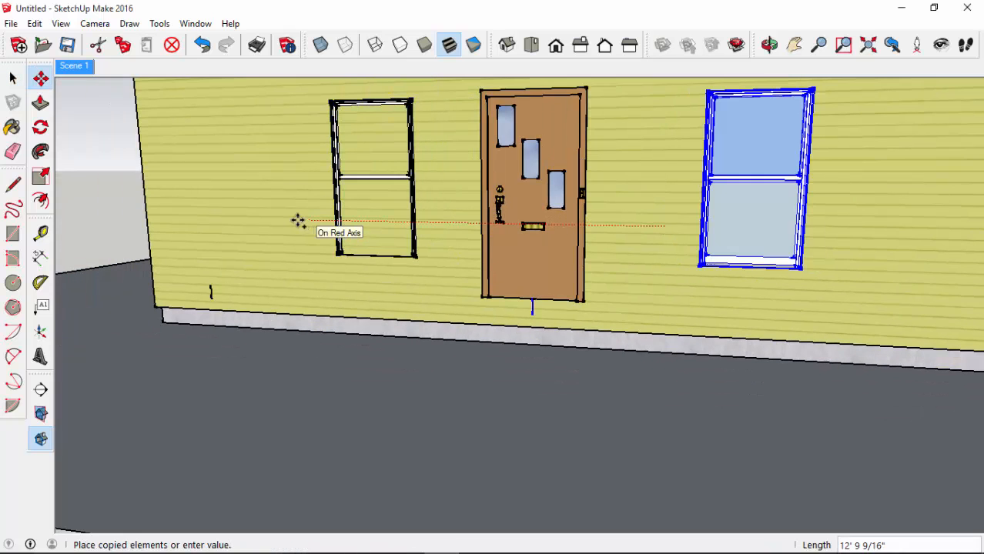
middle_click_drag(285, 222, 479, 238)
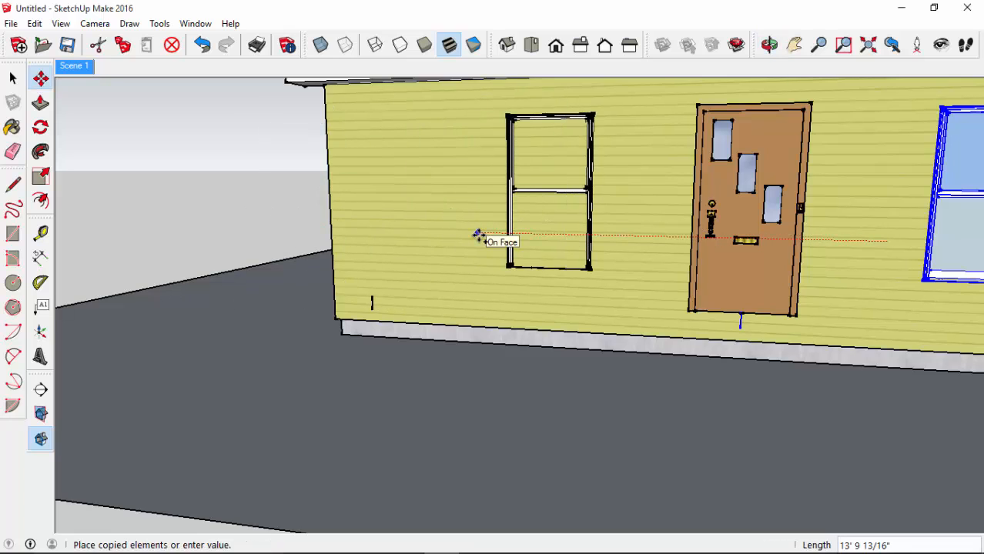
left_click(478, 235)
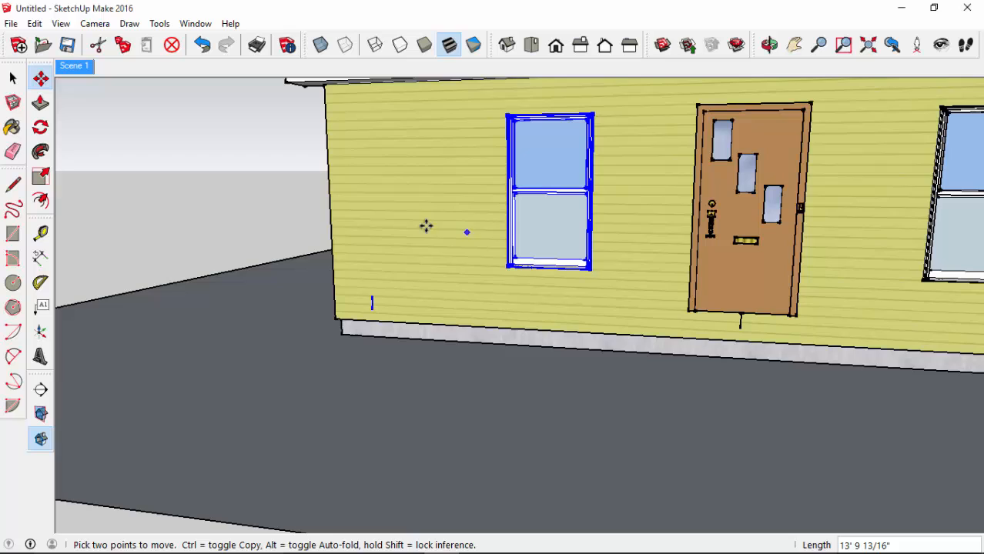
Step: Flip the copied window and reference line along the red direction
right_click(547, 189)
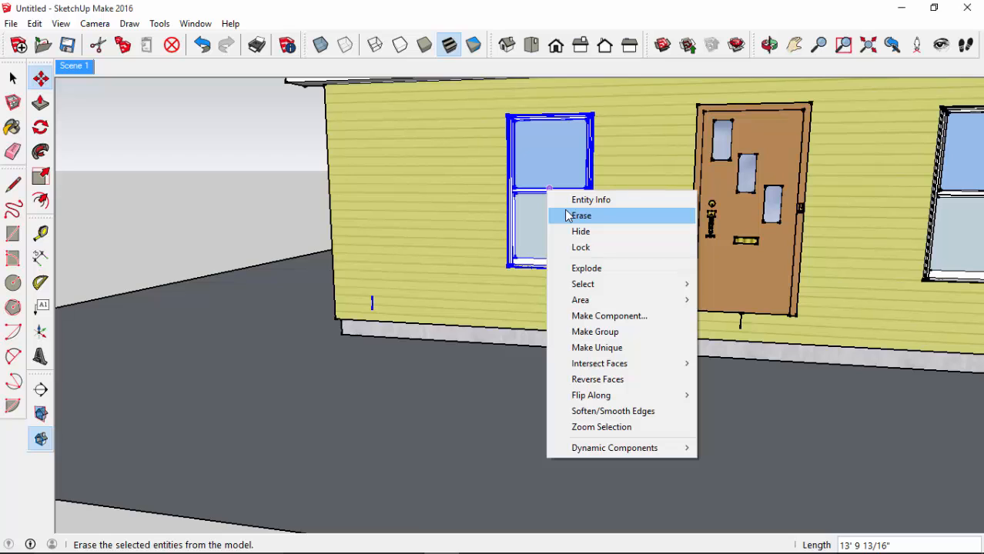
mouse_move(636, 396)
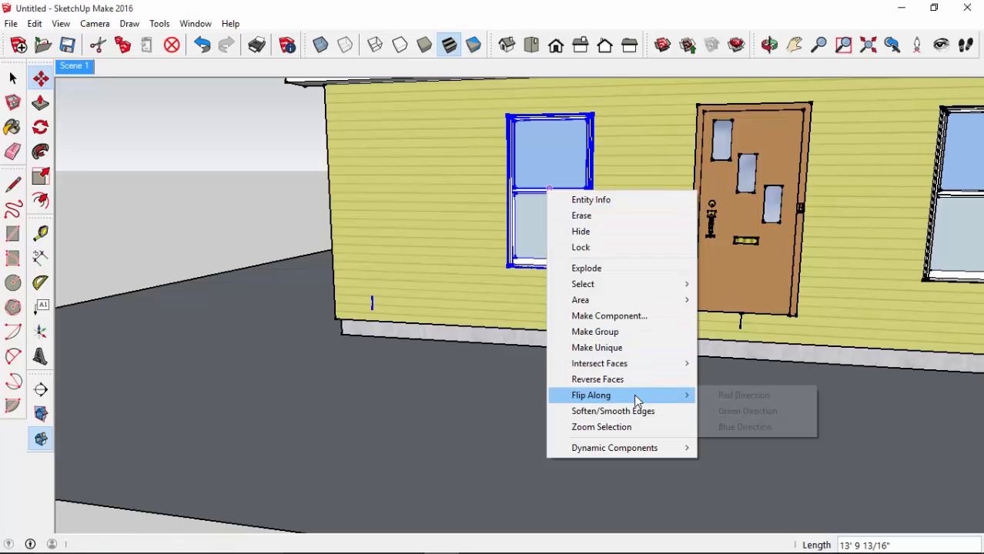
left_click(732, 397)
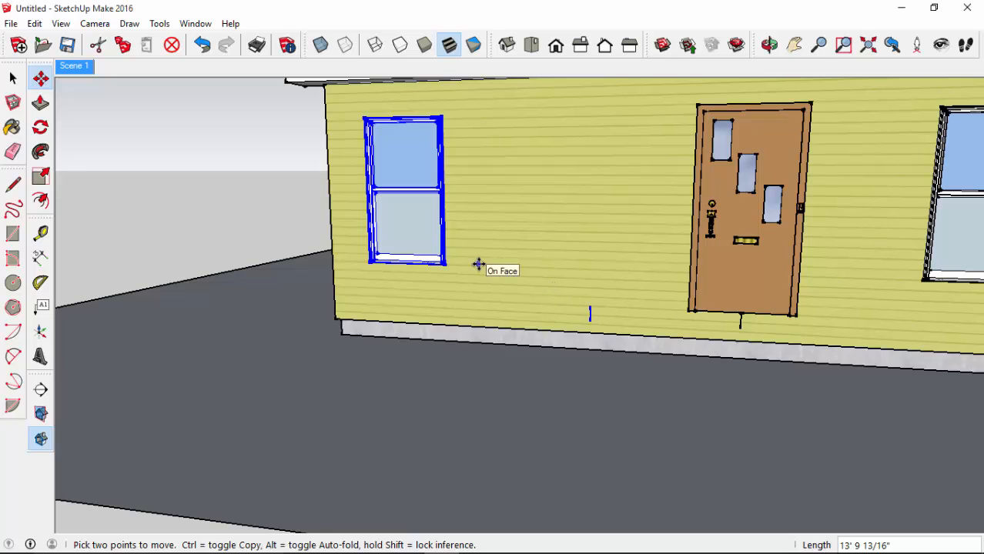
Step: Move the mirrored window by its reference line's lower end onto the original line below the door, and clear the selection
left_click(591, 318)
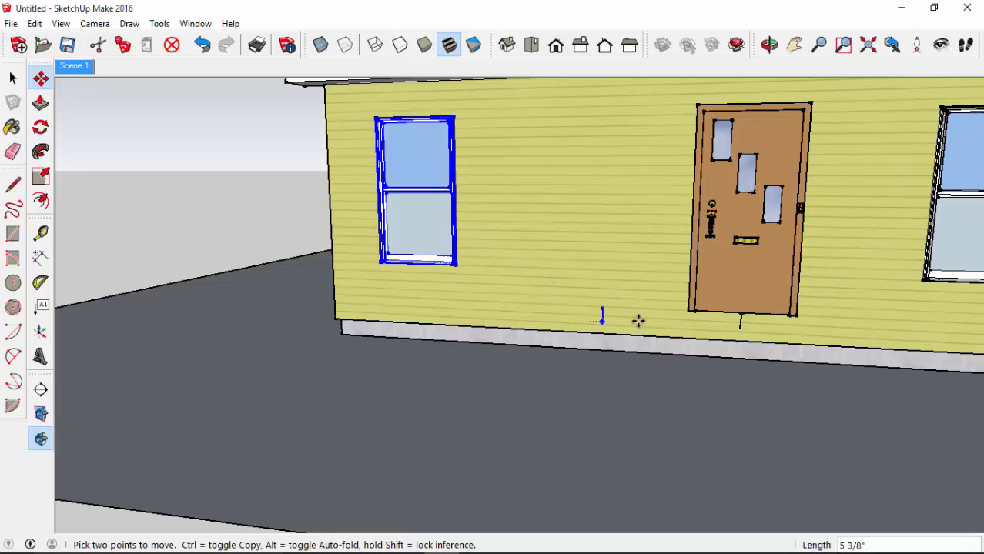
left_click(738, 322)
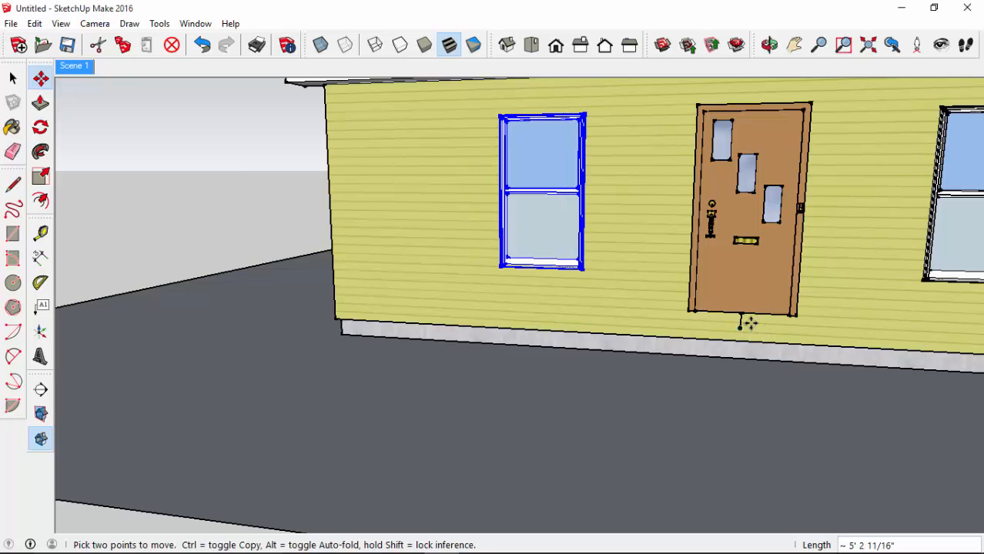
key("space")
left_click(112, 128)
Step: Erase the short reference line below the front door
middle_click_drag(808, 262, 657, 180, "shift")
scroll(657, 180, "up", 1)
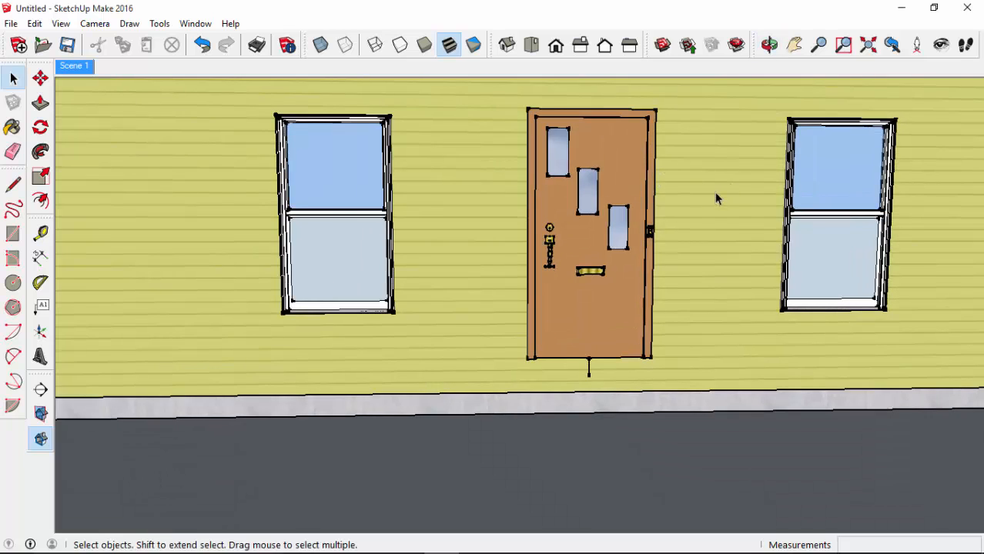
middle_click_drag(716, 192, 684, 191)
middle_click_drag(684, 190, 674, 274, "shift")
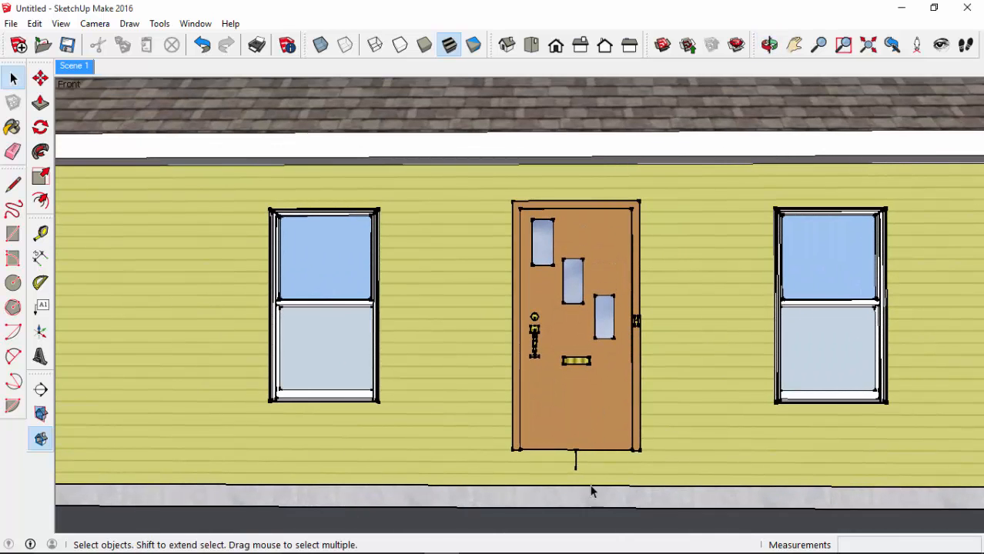
key("e")
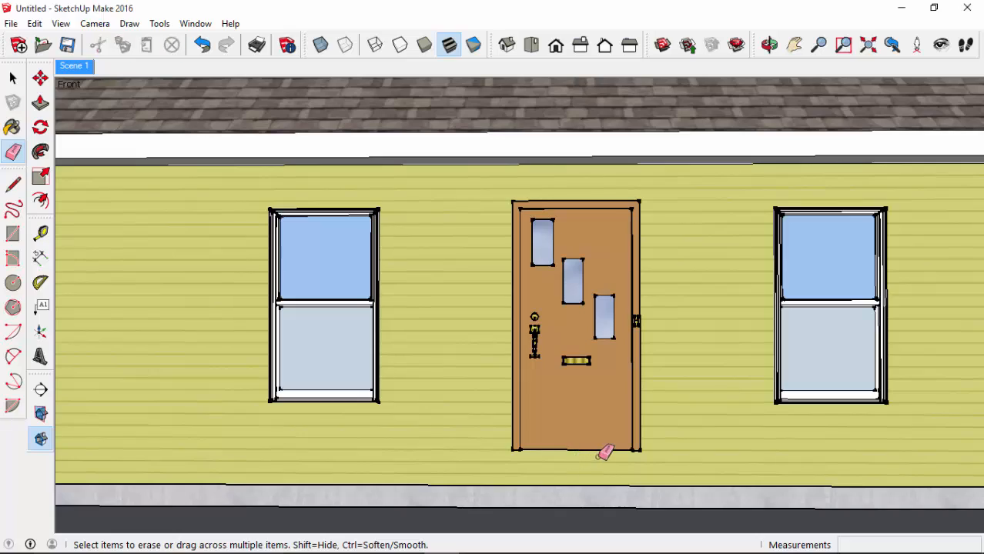
scroll(716, 270, "down", 2)
mouse_move(716, 269)
middle_mouse_down()
mouse_move(646, 387)
mouse_move(597, 251)
middle_mouse_up()
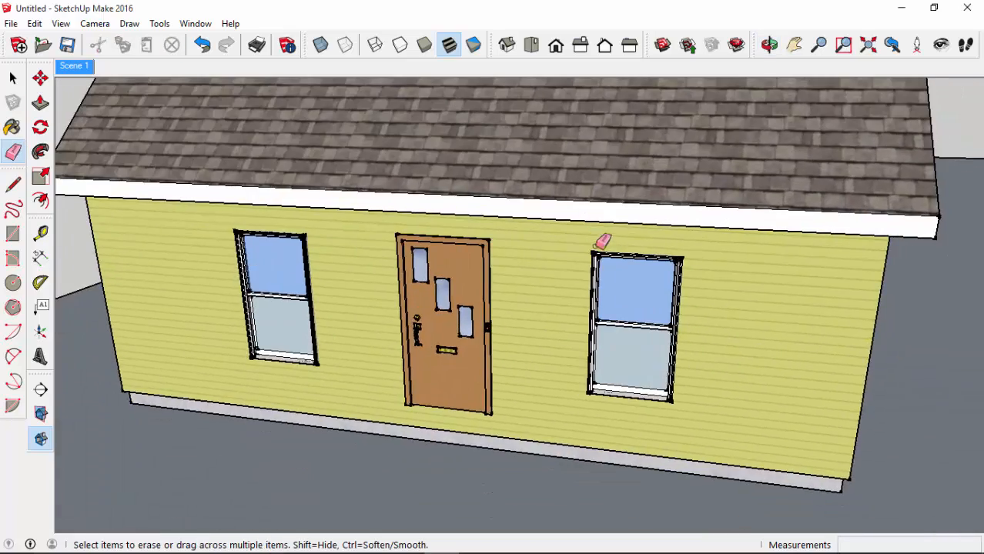
scroll(598, 253, "down", 3)
mouse_move(813, 265)
middle_mouse_down()
mouse_move(556, 288)
mouse_move(565, 279)
mouse_move(509, 332)
mouse_move(528, 397)
middle_mouse_up()
key("space")
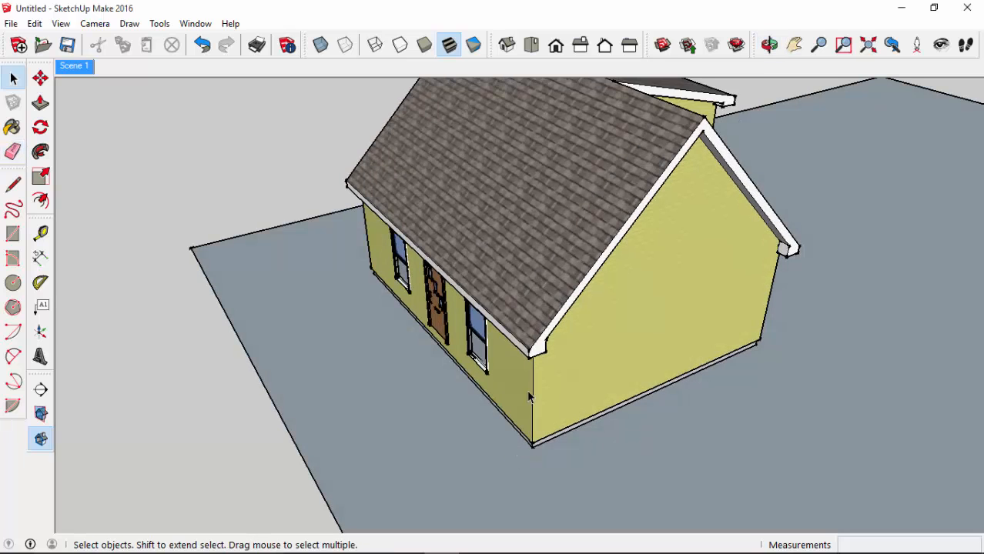
Step: Open the ground group and paint its face with Grass Light Green from the Landscaping, Fencing and Vegetation materials
double_click(440, 420)
middle_click_drag(459, 325, 495, 230, "shift")
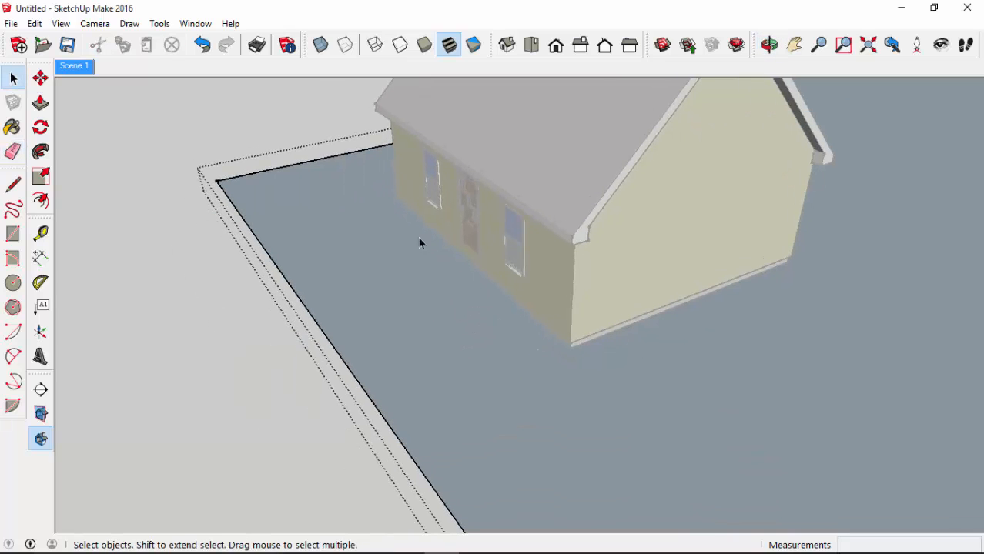
key("b")
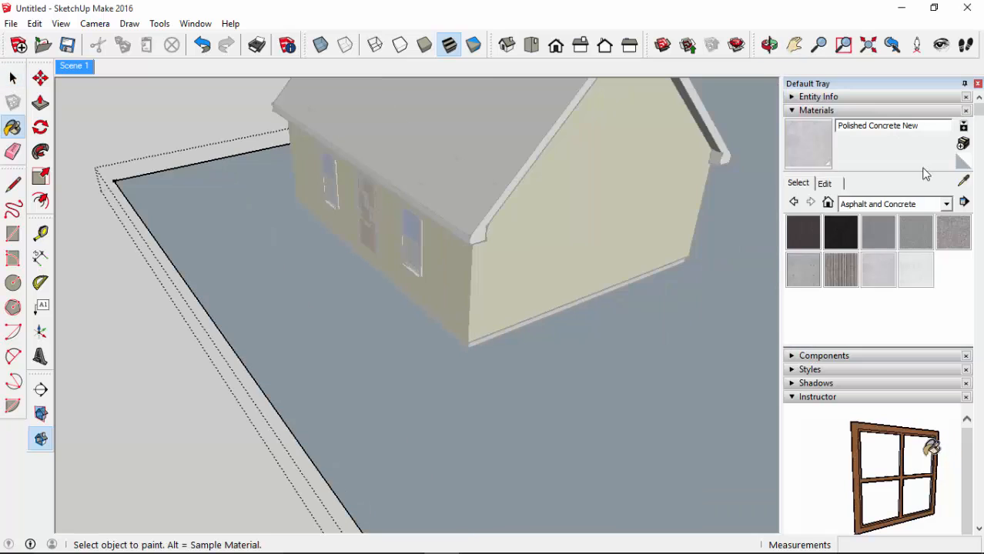
left_click(893, 204)
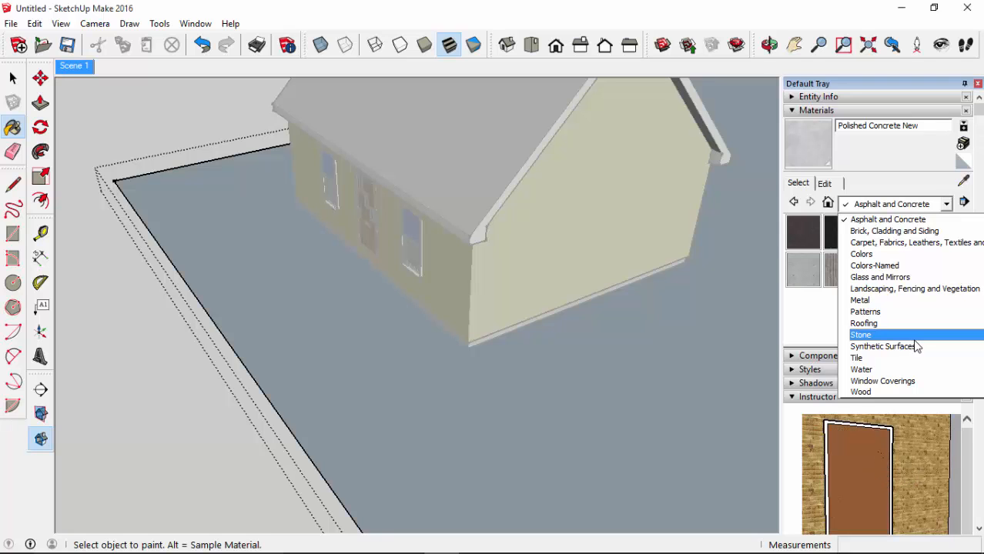
left_click(915, 288)
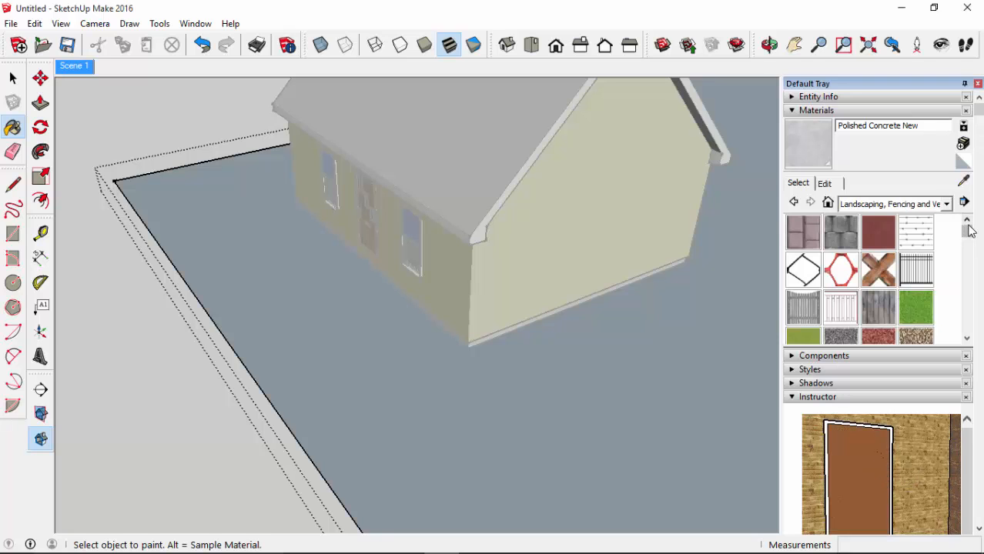
left_click_drag(969, 233, 968, 244)
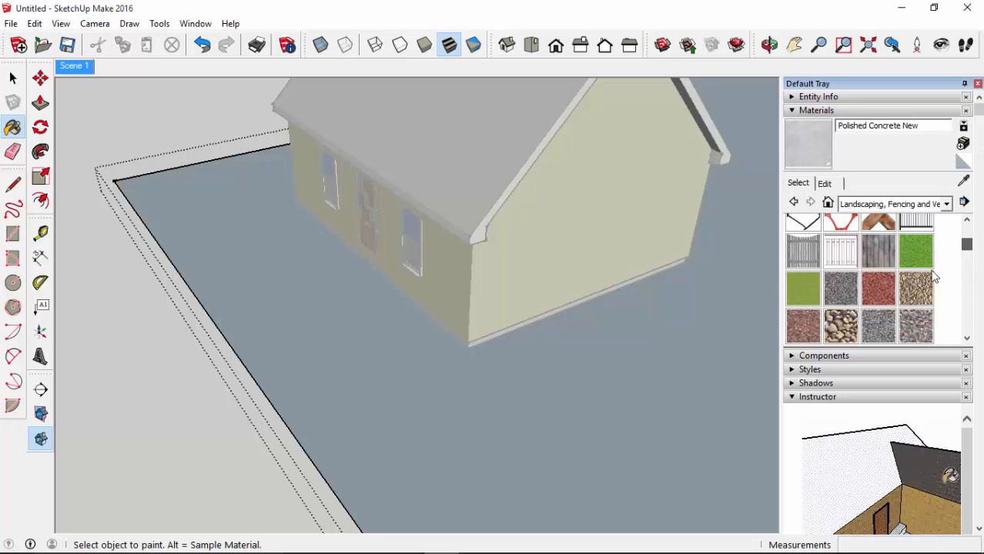
left_click(813, 290)
left_click(529, 372)
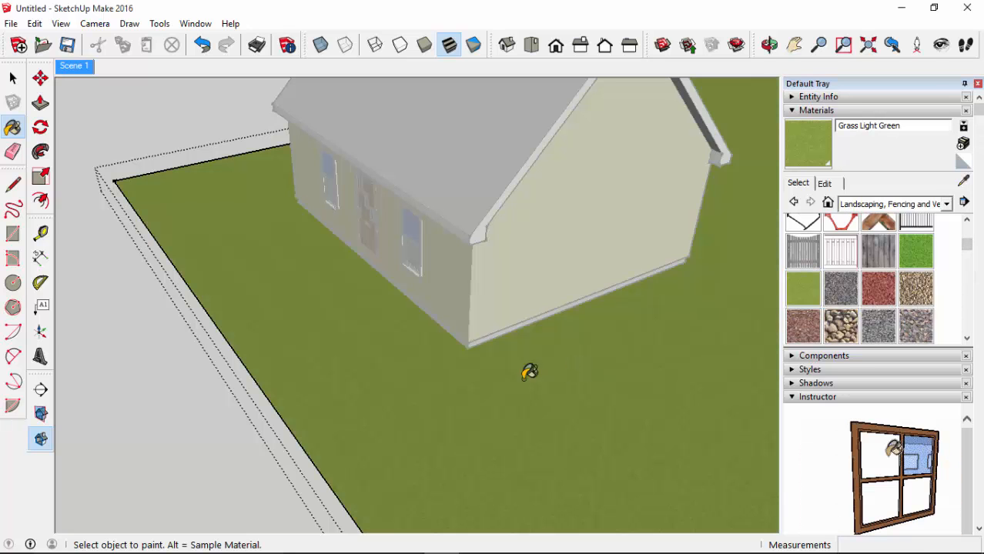
middle_click_drag(288, 316, 485, 289)
key("space")
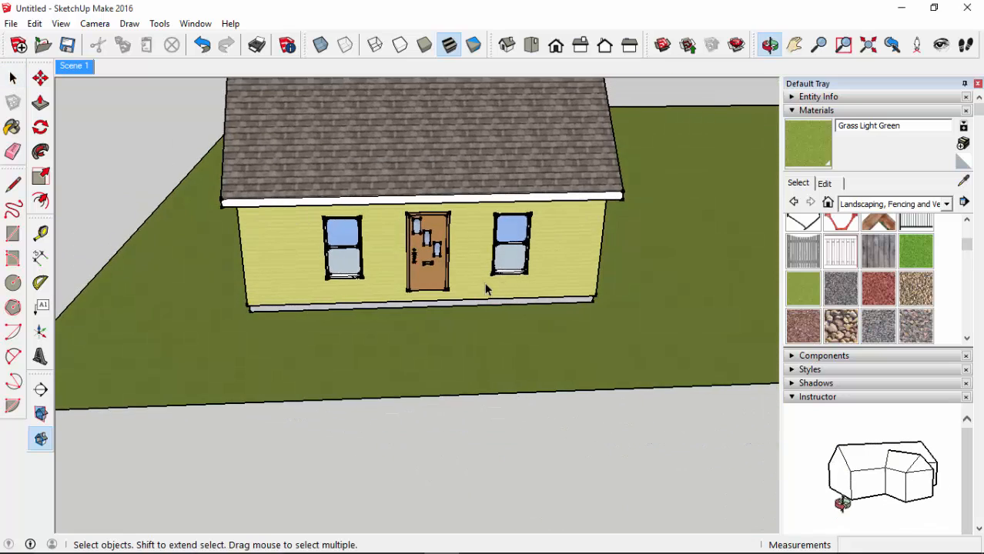
Step: View the house from its other front corner and return to the saved Scene 1 view
scroll(485, 289, "down", 3)
middle_click_drag(248, 312, 438, 301)
scroll(395, 208, "up", 3)
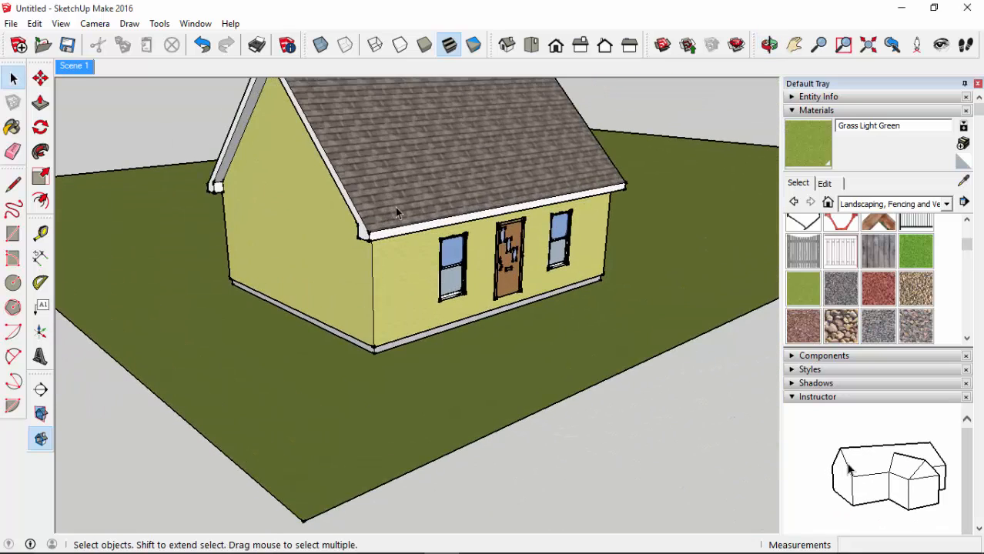
middle_click_drag(395, 207, 370, 254)
left_click(73, 67)
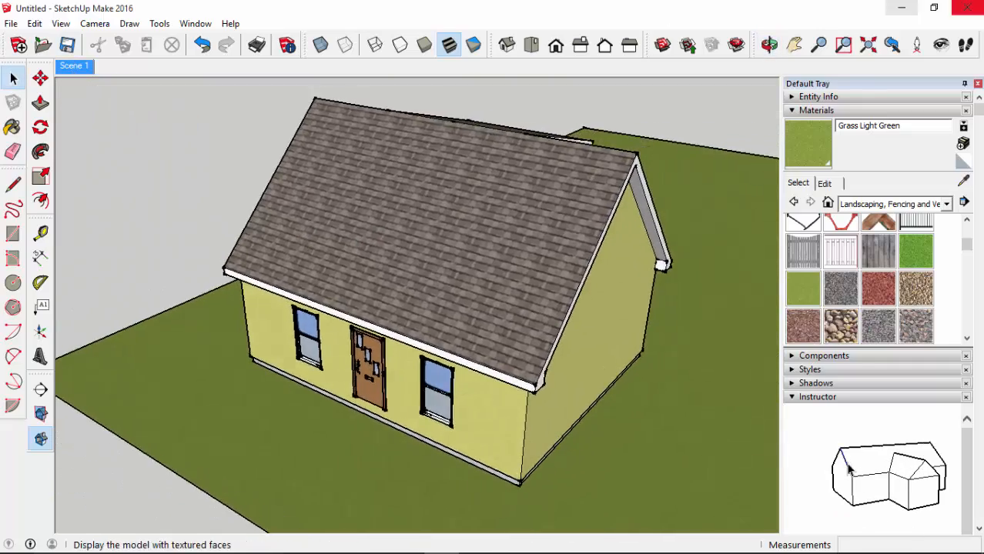